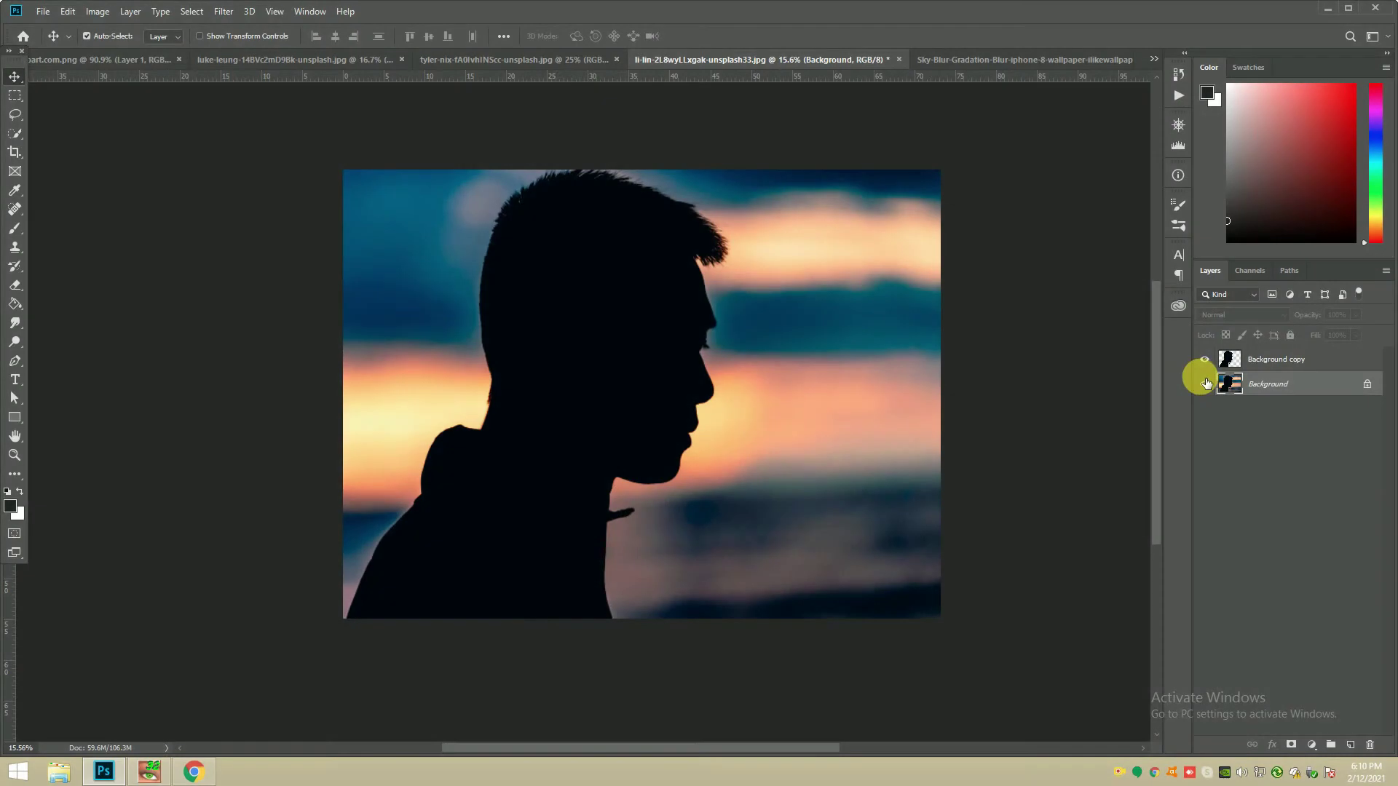
# Step: Hide the original Background photo and drag the blurred sky image into the silhouette document
pyautogui.click(1204, 384)
pyautogui.click(1205, 384)
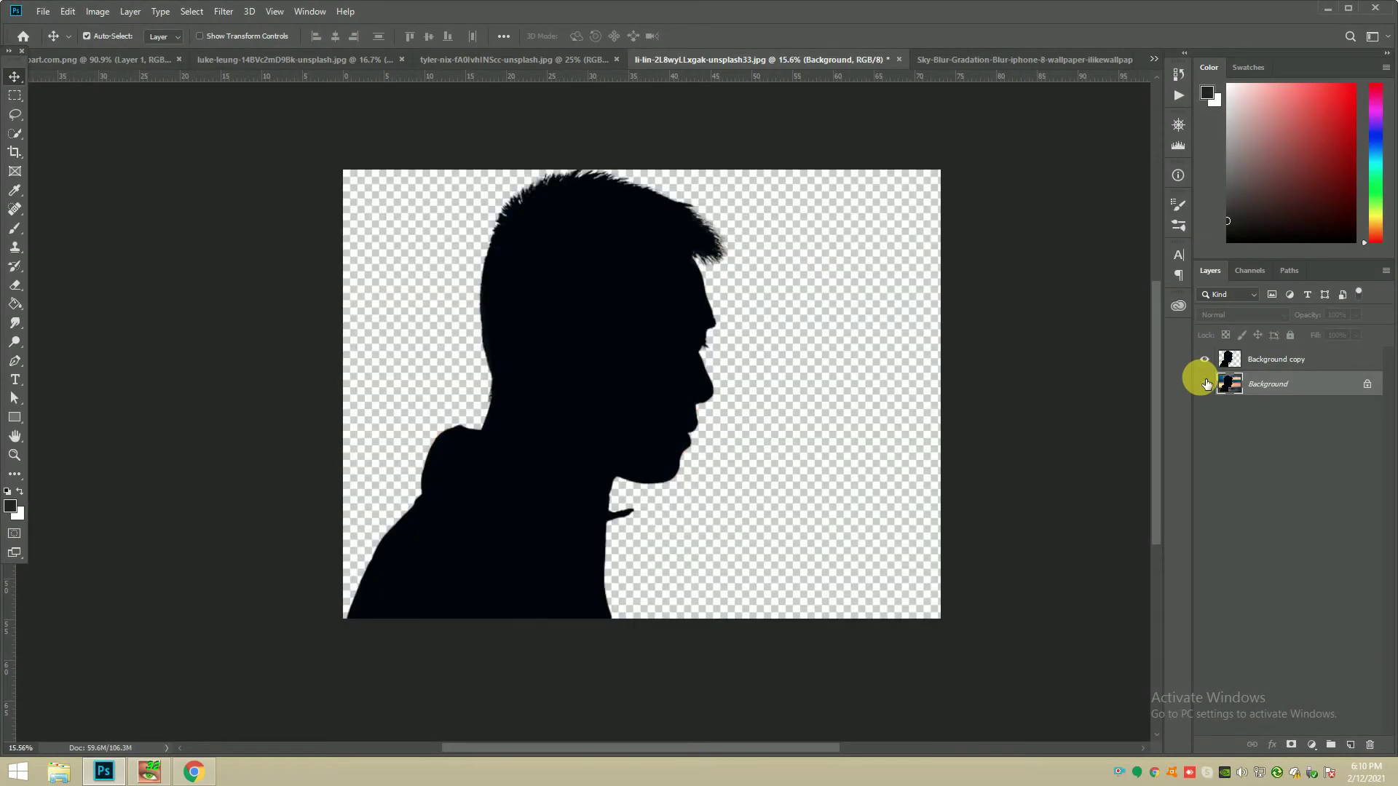
pyautogui.click(985, 59)
pyautogui.moveTo(655, 453)
pyautogui.mouseDown()
pyautogui.moveTo(677, 56)
pyautogui.moveTo(635, 295)
pyautogui.mouseUp()
# Step: Rotate the sky layer 90° clockwise and enlarge it to fill the canvas
pyautogui.scroll(-2, 789, 331)
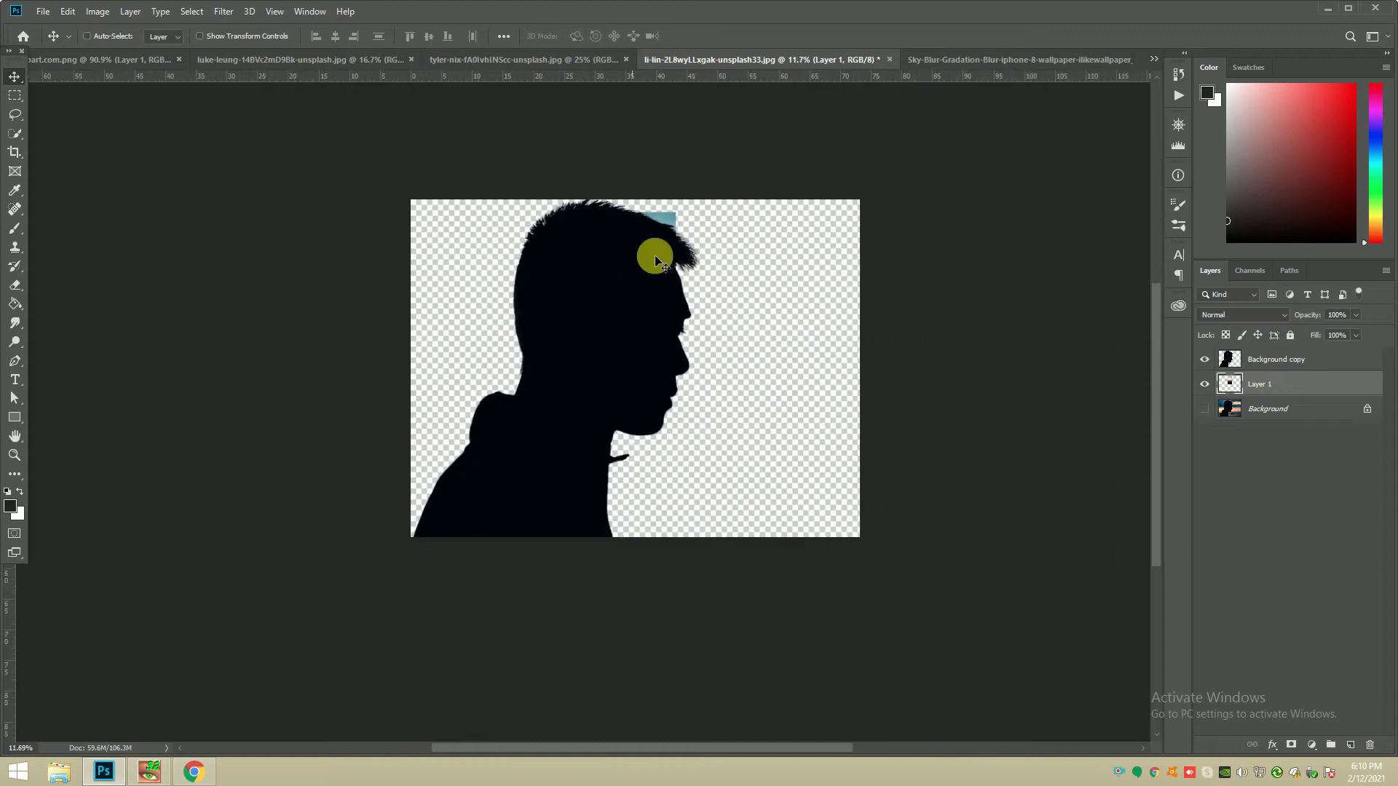
pyautogui.hotkey('ctrl', 't')
pyautogui.rightClick(671, 236)
pyautogui.click(684, 378)
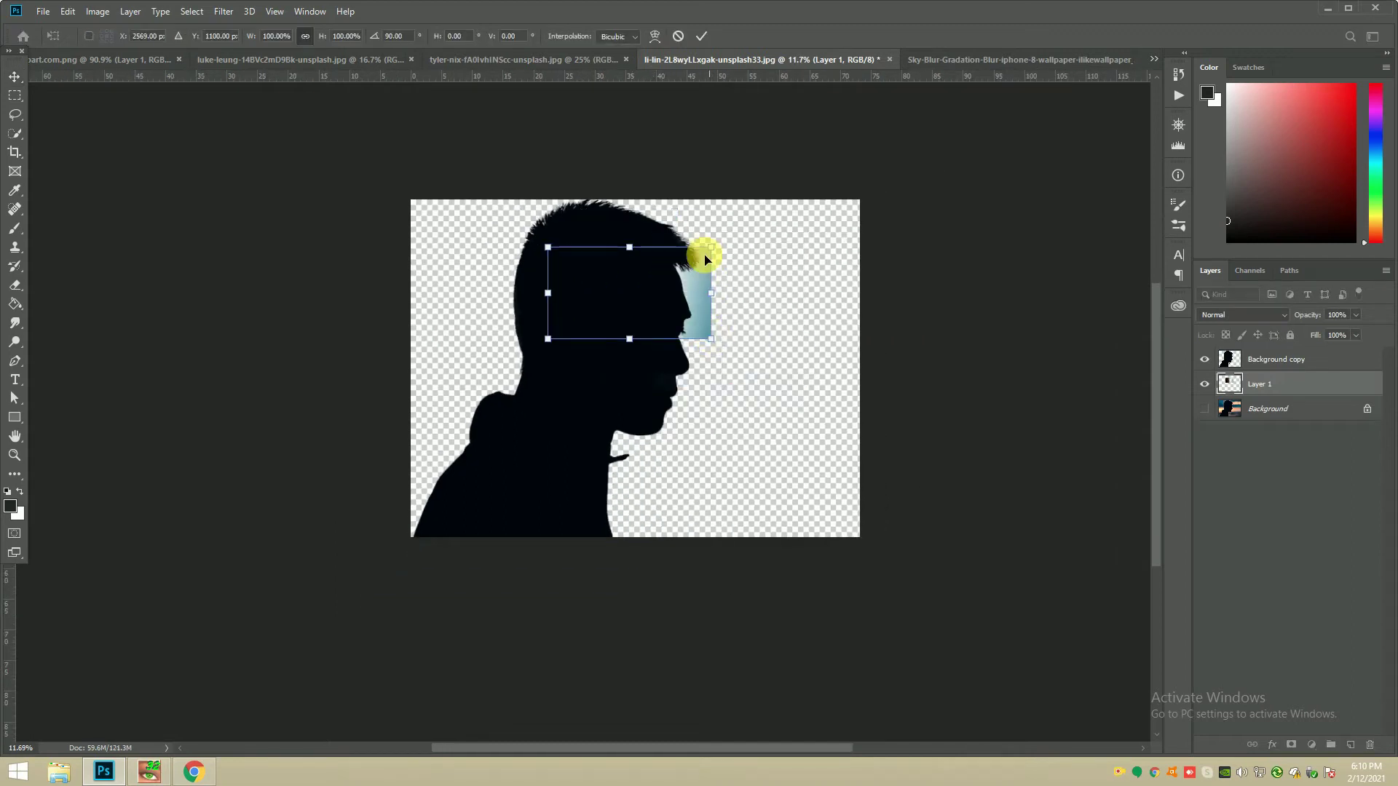
pyautogui.moveTo(836, 231); pyautogui.dragTo(1114, 227)
pyautogui.moveTo(825, 415); pyautogui.dragTo(693, 452)
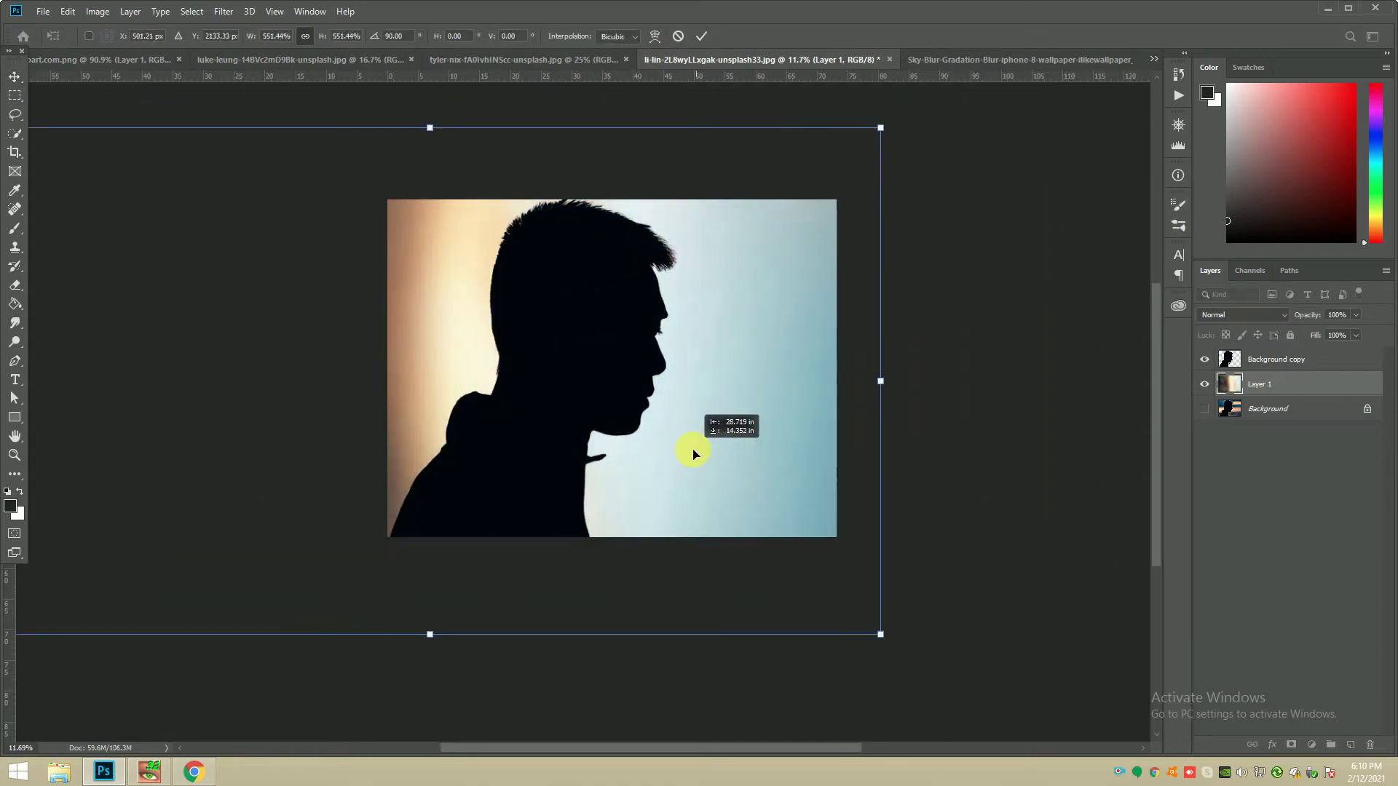
pyautogui.click(701, 35)
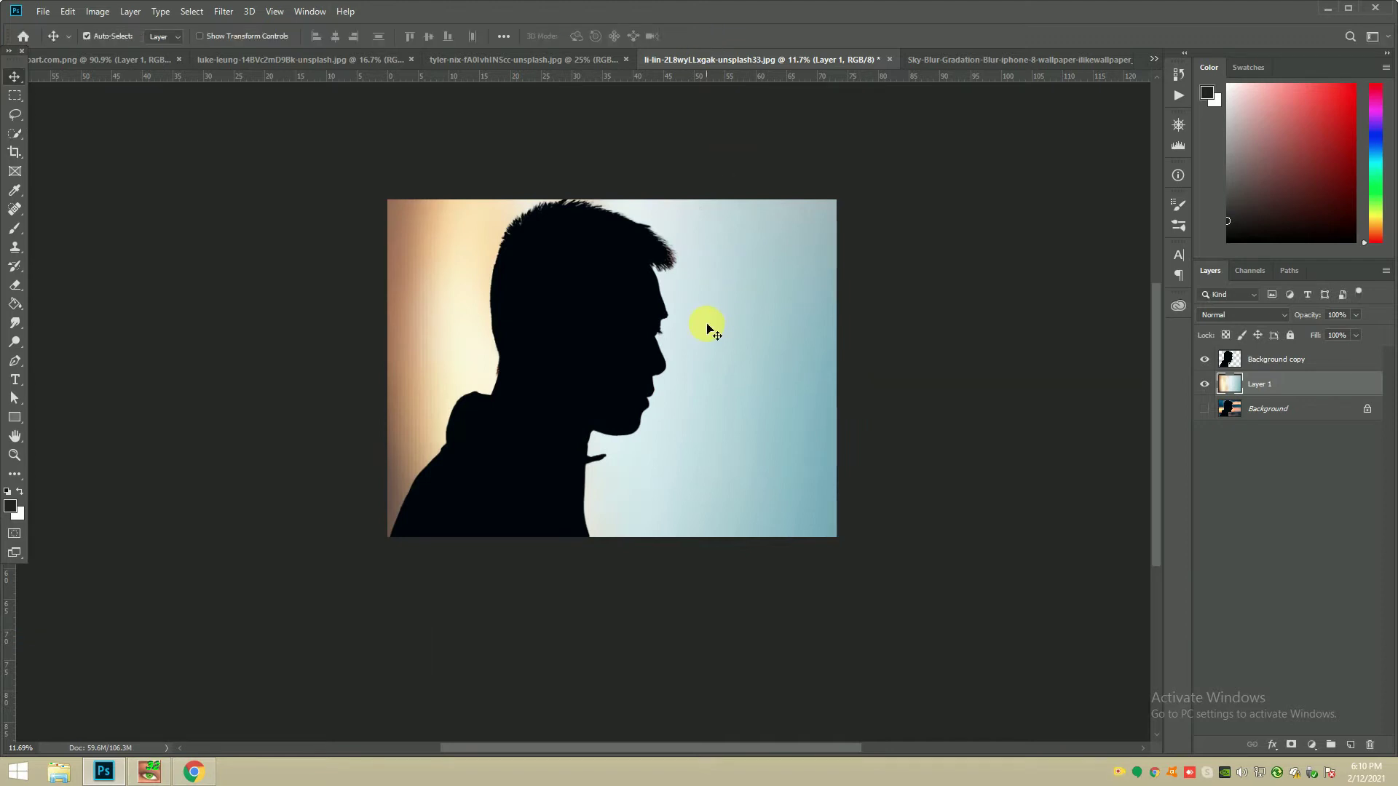
# Step: Scale the sky layer up a bit more and shift it left and up
pyautogui.scroll(-2, 709, 344)
pyautogui.scroll(1, 765, 250)
pyautogui.hotkey('ctrl', 't')
pyautogui.moveTo(823, 187); pyautogui.dragTo(990, 138)
pyautogui.moveTo(852, 344); pyautogui.dragTo(746, 251)
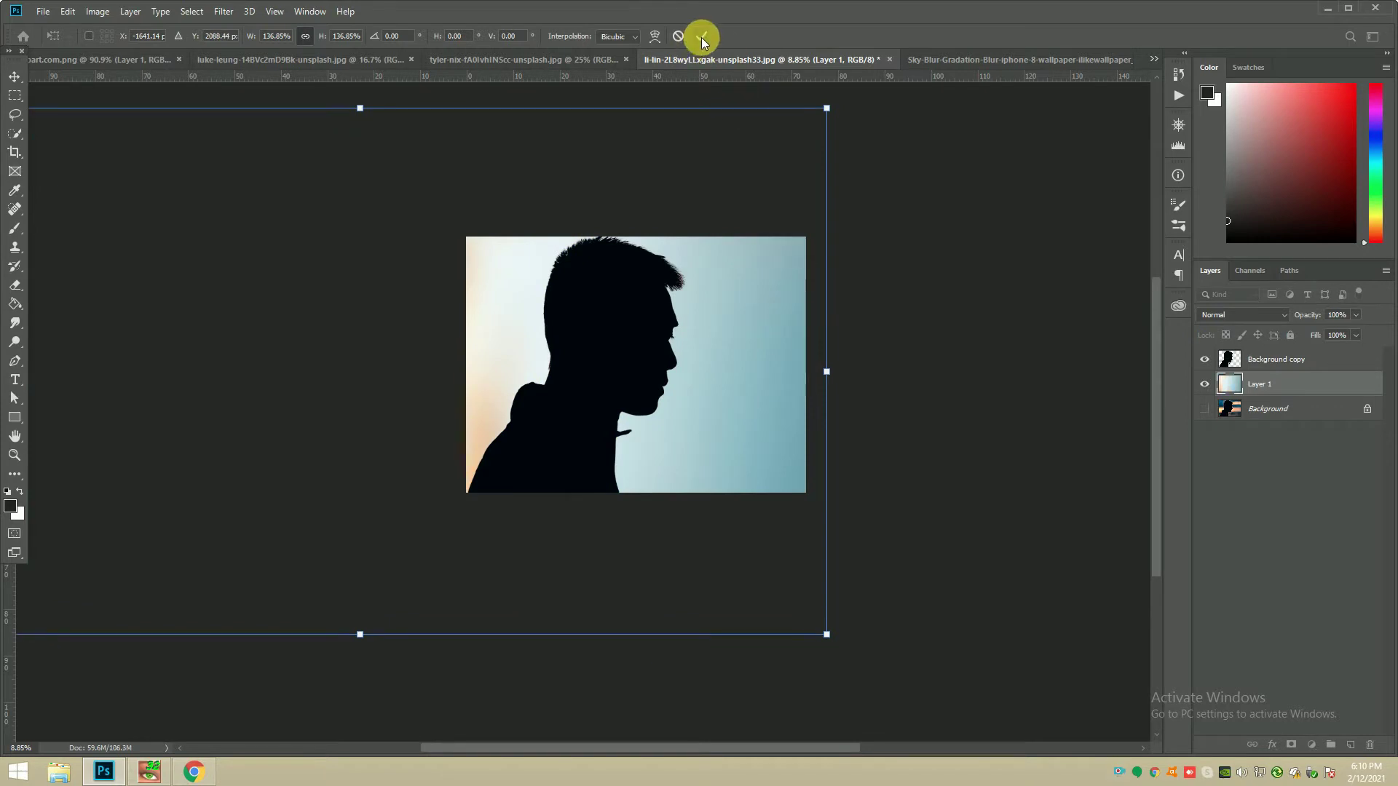
pyautogui.click(701, 37)
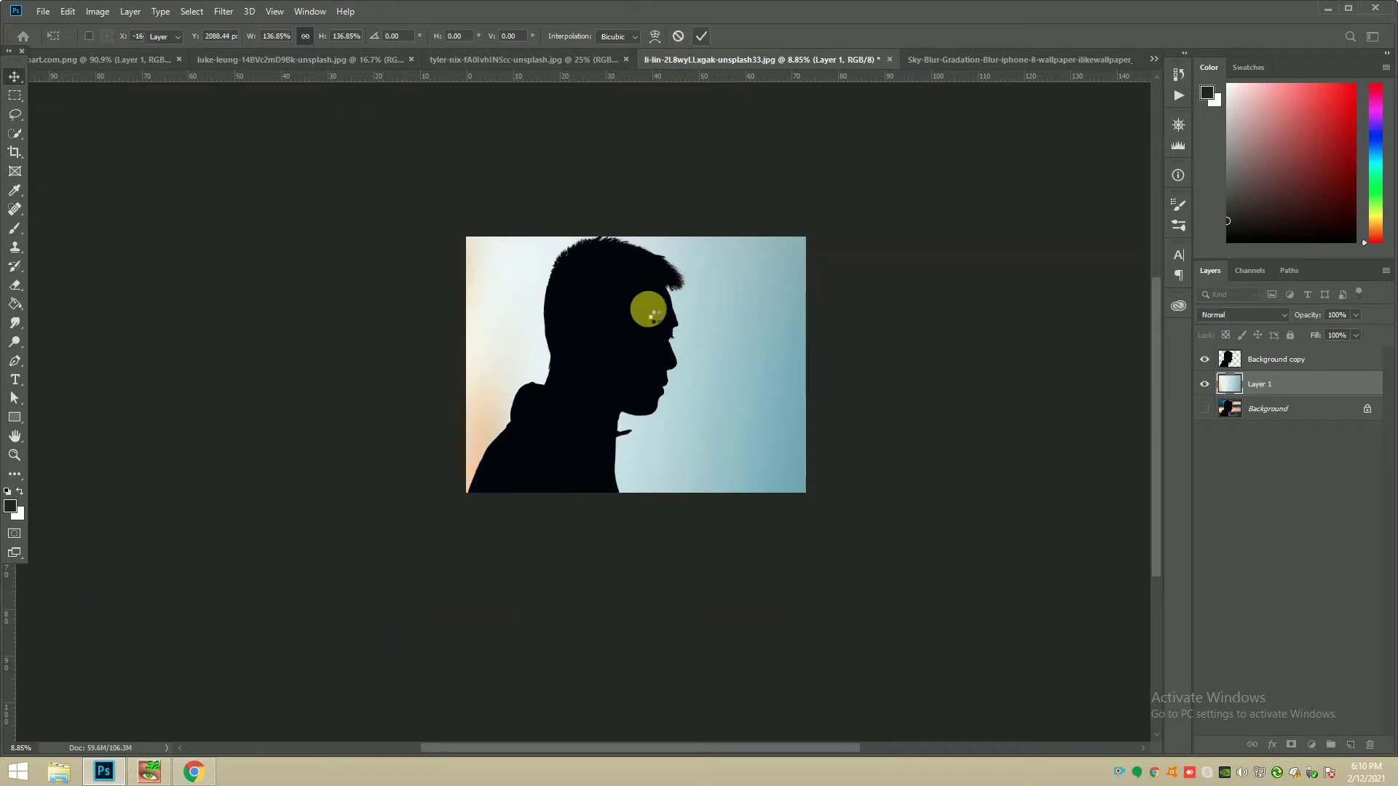
# Step: Drop the woman's sunset photo into the man's document, stacked above the silhouette layer
pyautogui.scroll(2, 648, 320)
pyautogui.scroll(3, 647, 320)
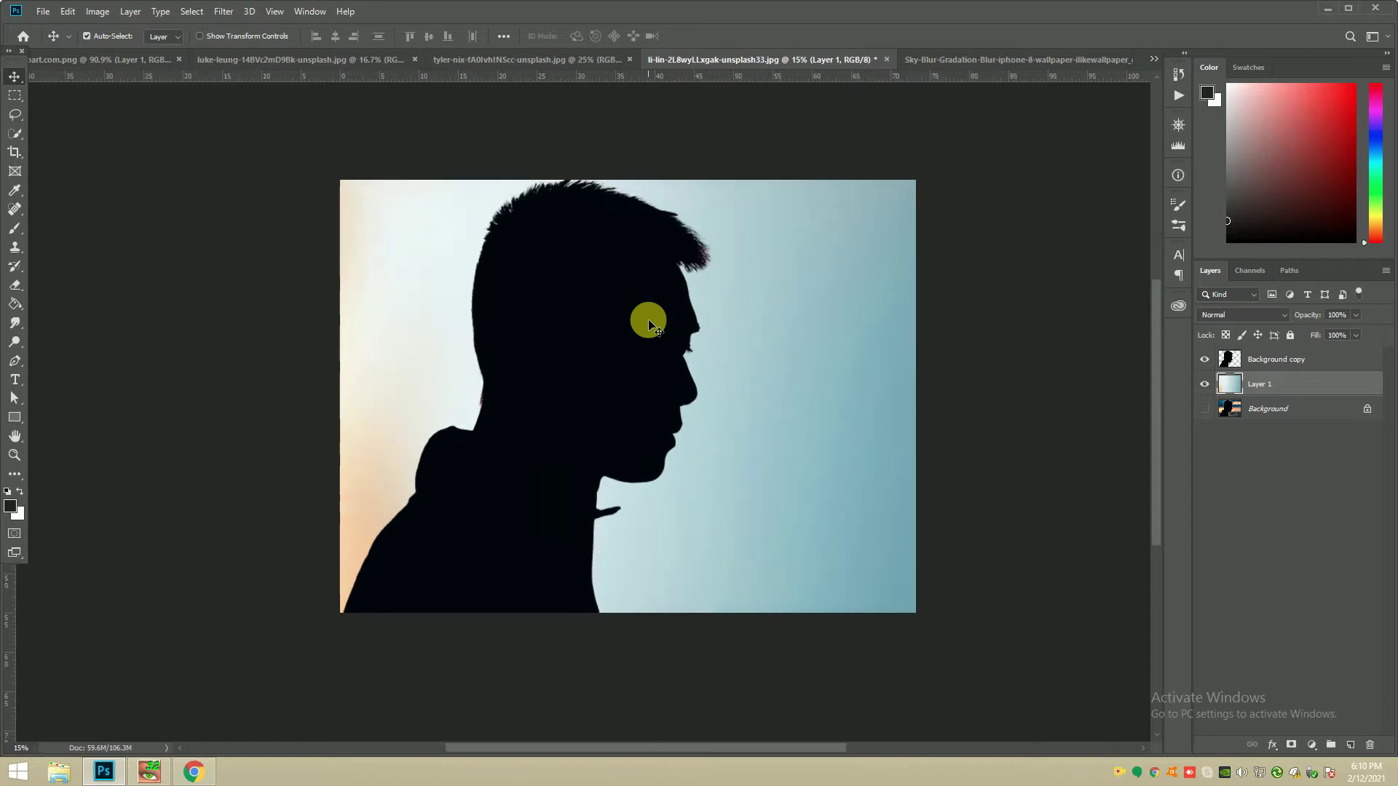
pyautogui.scroll(-1, 648, 320)
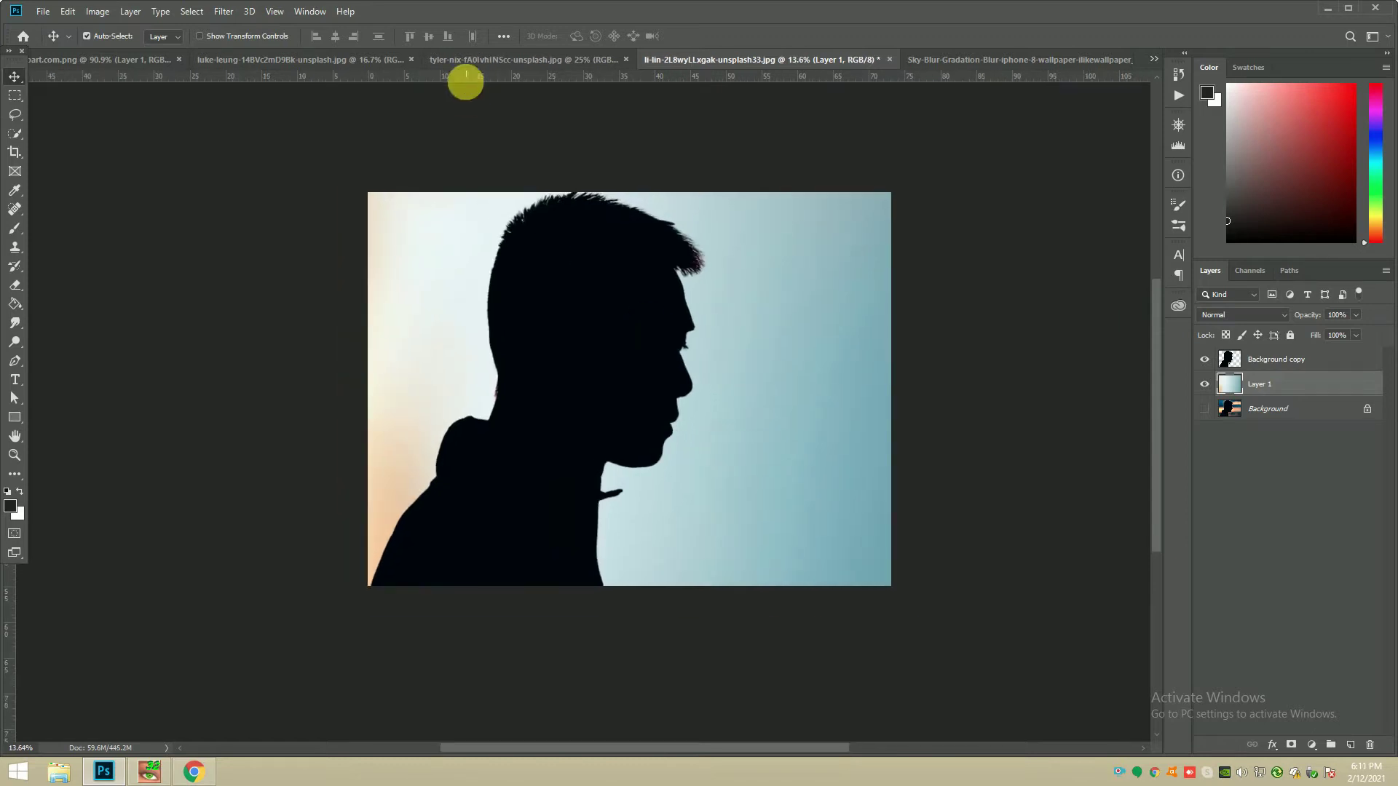
pyautogui.click(466, 64)
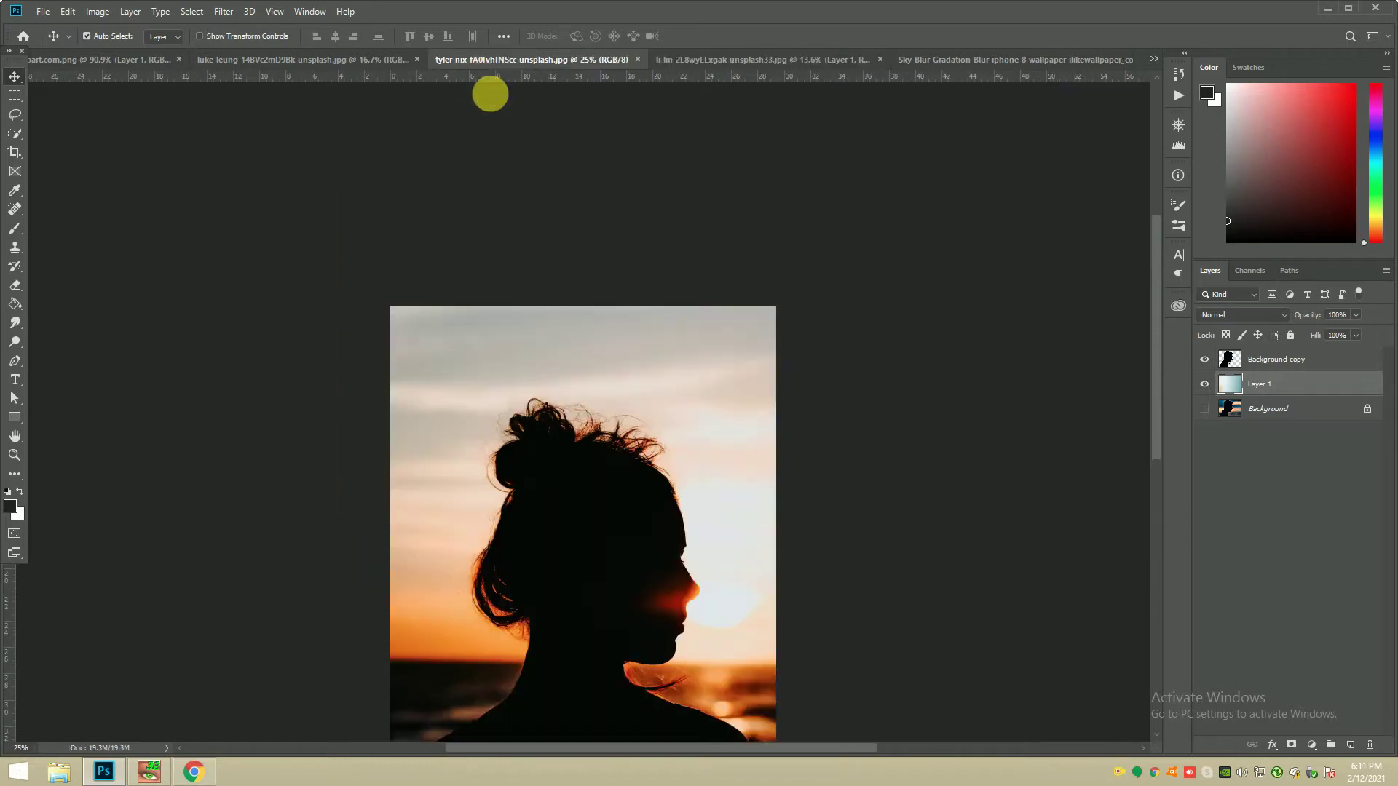
pyautogui.click(770, 58)
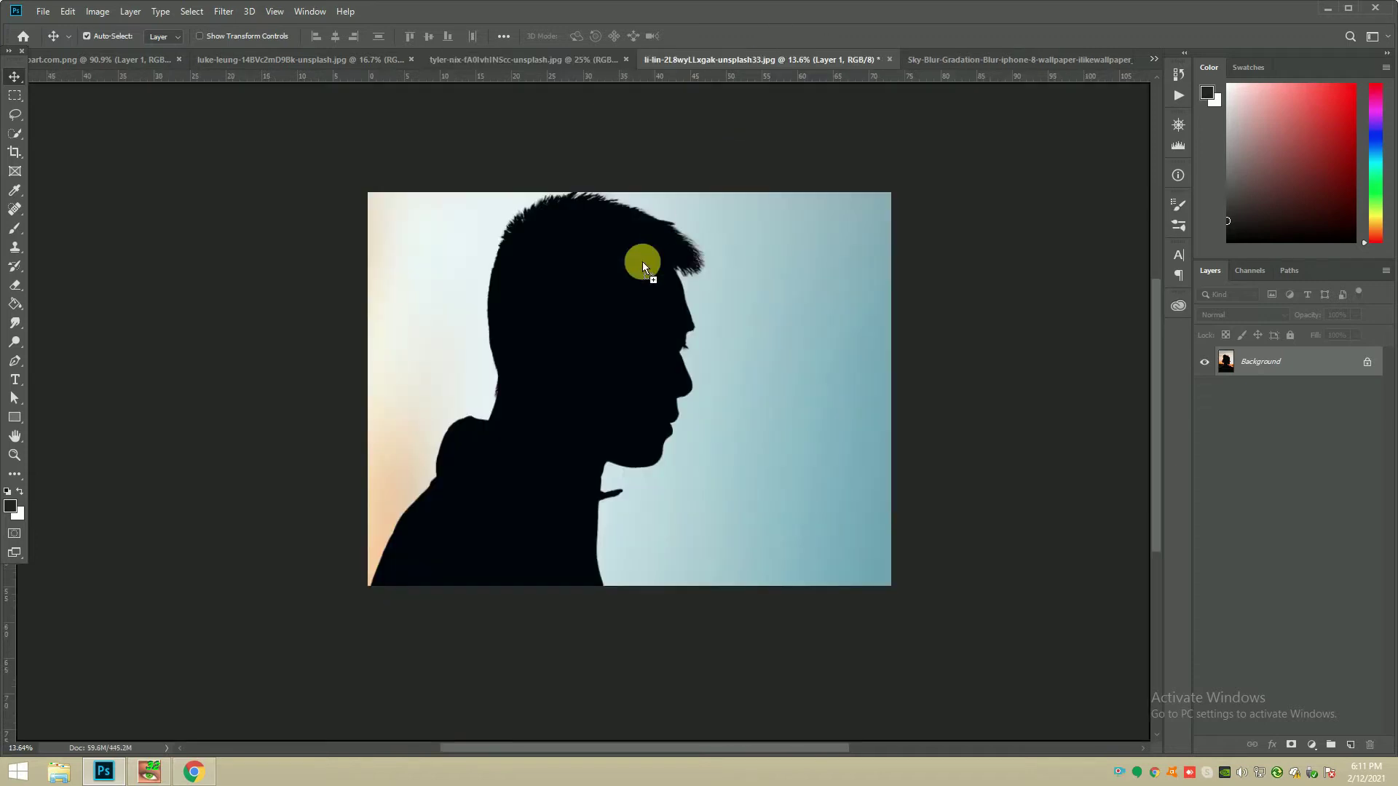
pyautogui.moveTo(628, 304); pyautogui.dragTo(867, 304)
pyautogui.moveTo(1327, 383); pyautogui.dragTo(1327, 355)
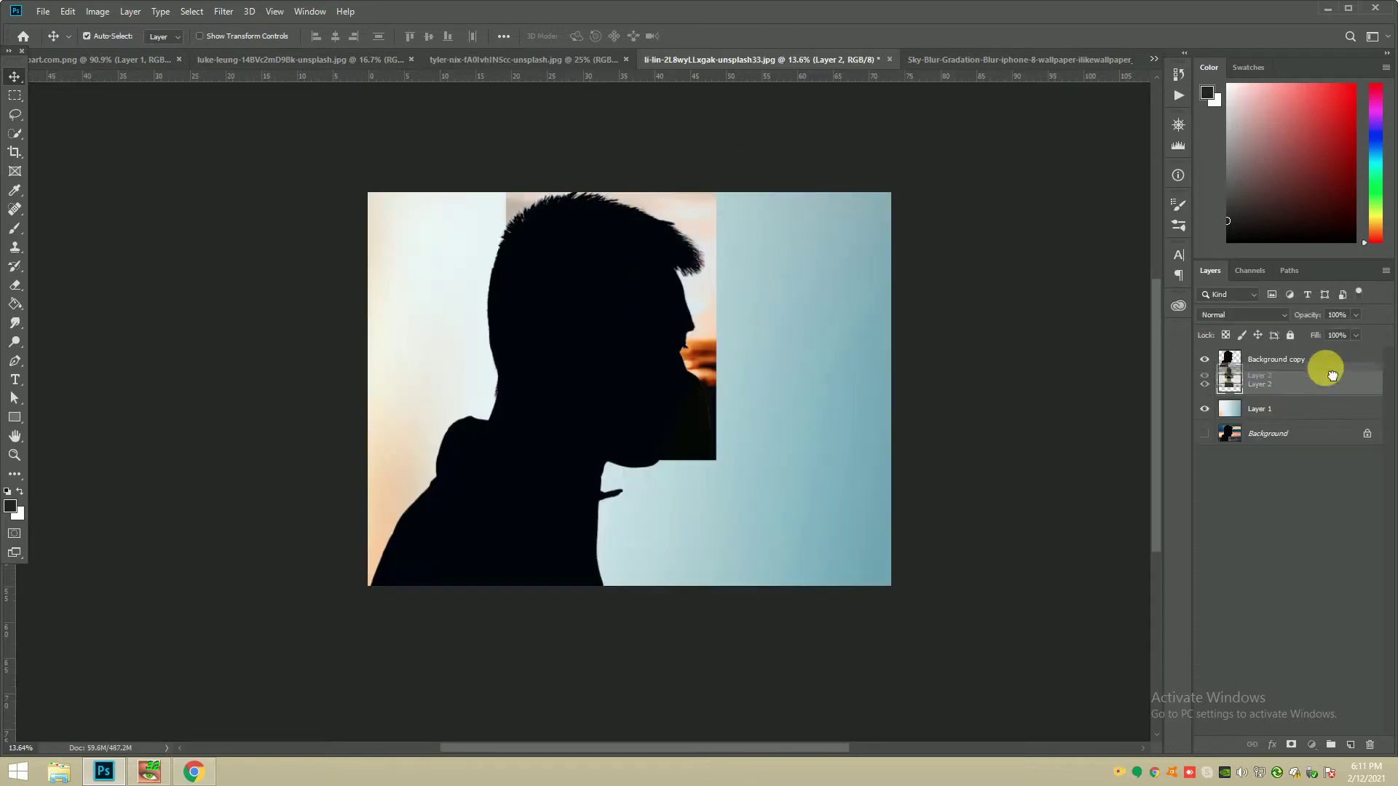
pyautogui.moveTo(661, 254)
pyautogui.mouseDown()
pyautogui.moveTo(638, 276)
pyautogui.moveTo(700, 194)
pyautogui.moveTo(694, 124)
pyautogui.mouseUp()
# Step: Resize the woman's photo, blend it in Screen mode, and fine-tune its position
pyautogui.hotkey('ctrl', 't')
pyautogui.click(701, 36)
pyautogui.moveTo(611, 293); pyautogui.dragTo(613, 316)
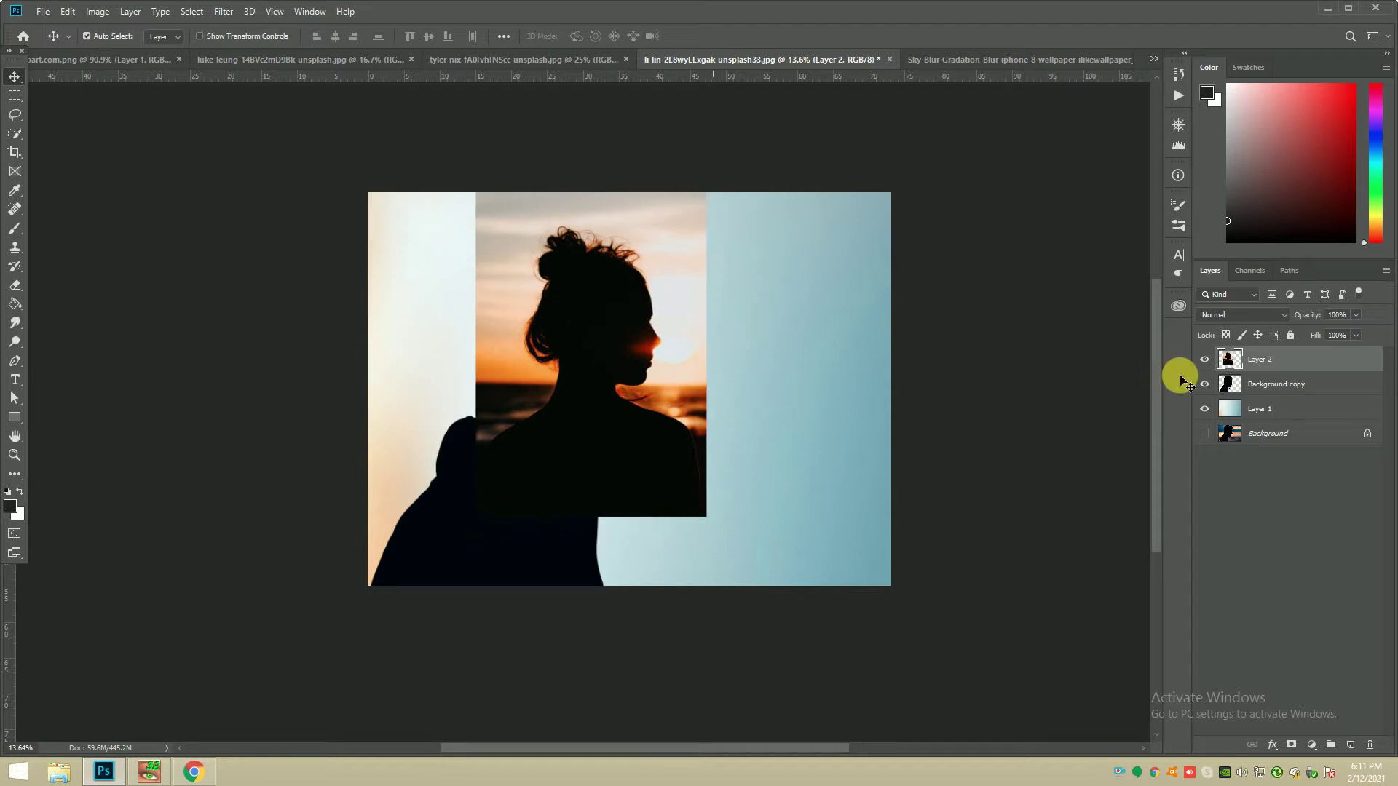
pyautogui.click(1230, 315)
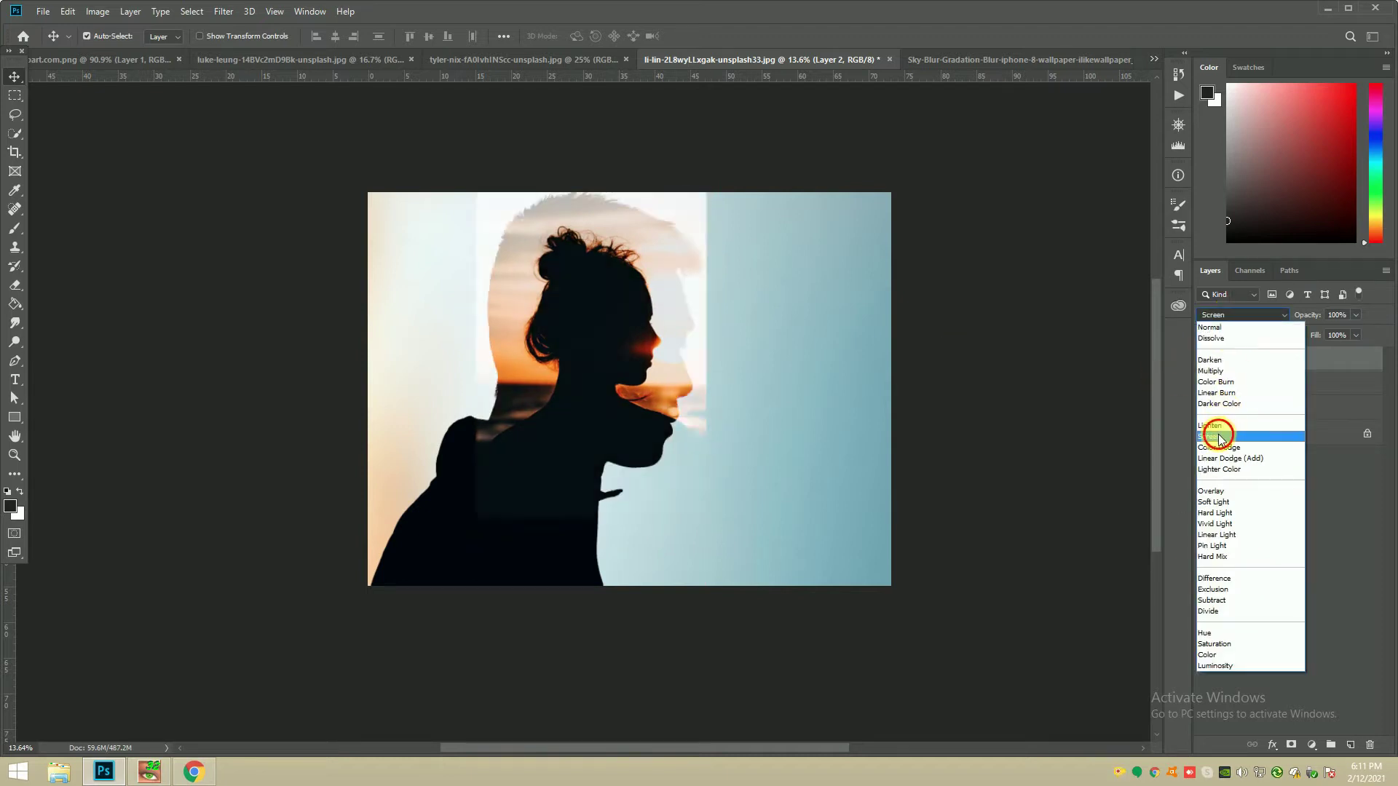
pyautogui.click(1217, 434)
pyautogui.moveTo(599, 301); pyautogui.dragTo(601, 296)
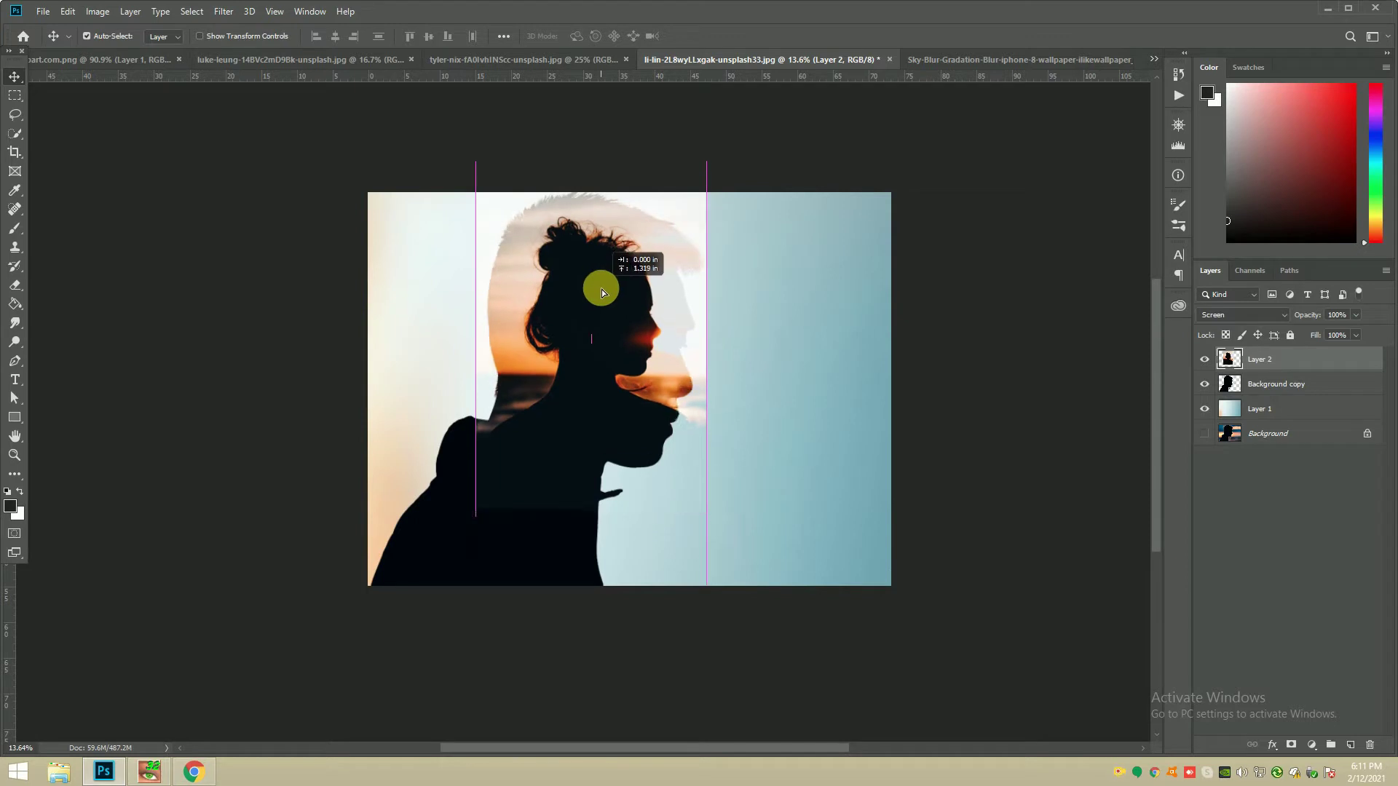
pyautogui.moveTo(601, 294); pyautogui.dragTo(624, 296)
# Step: Add a blank layer mask to the woman's photo layer, Layer 2
pyautogui.scroll(1, 653, 314)
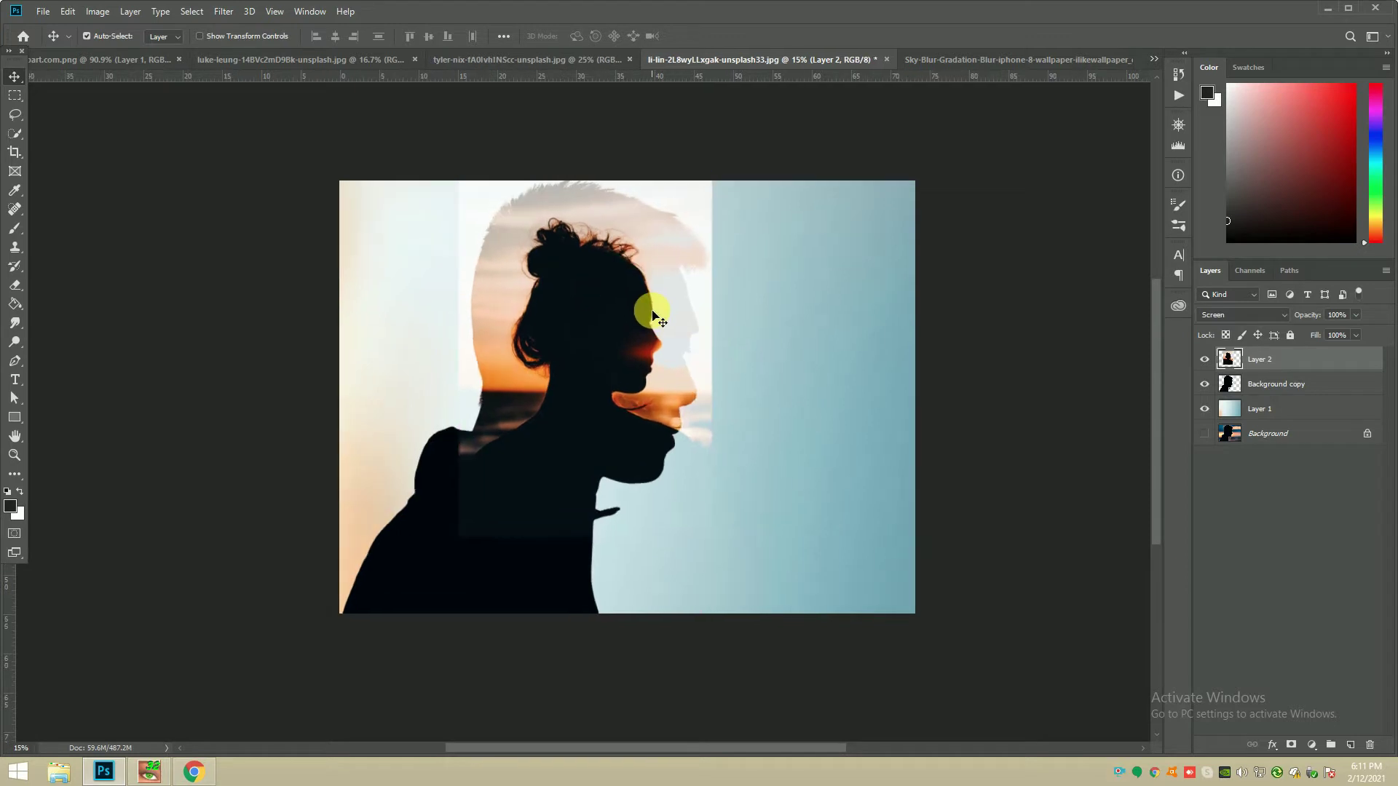
pyautogui.scroll(-1, 653, 314)
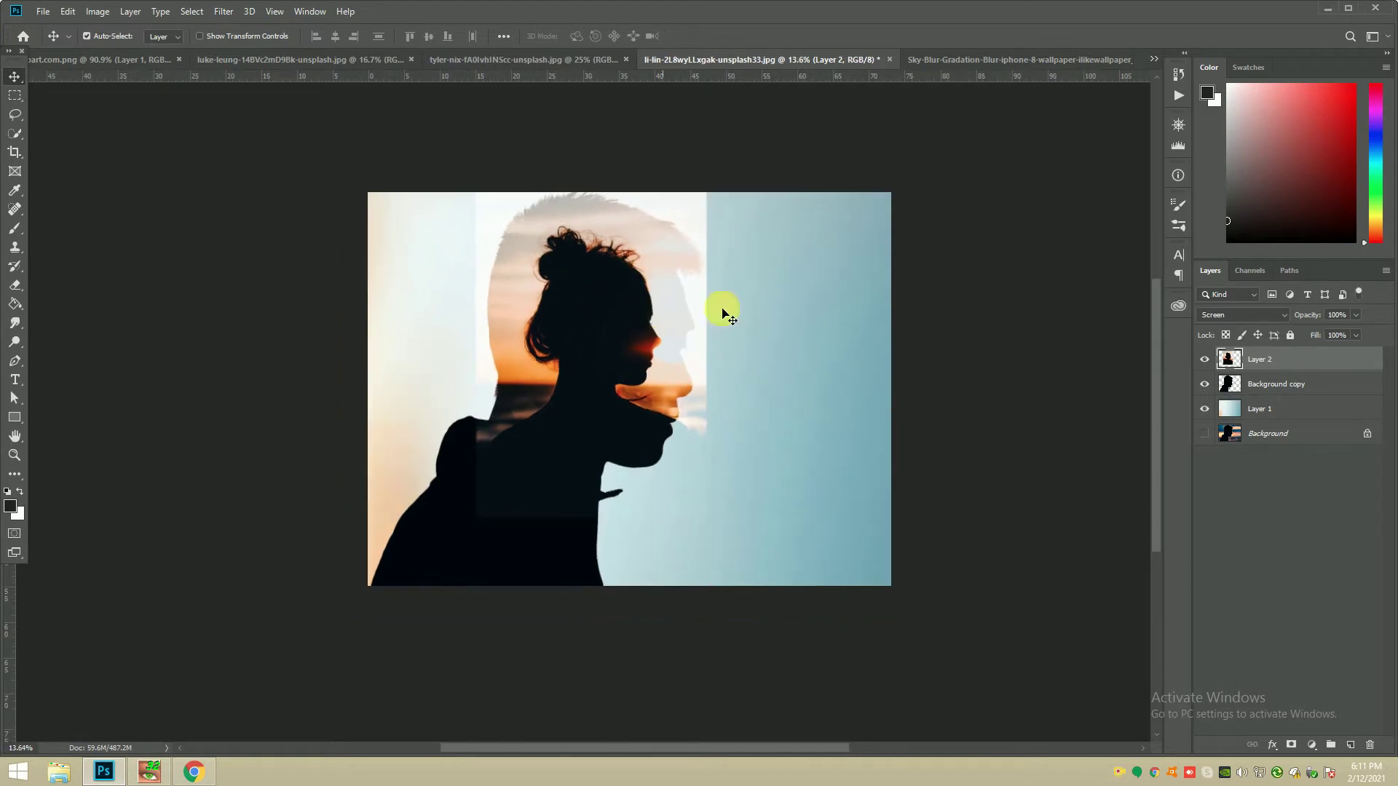
pyautogui.click(1292, 745)
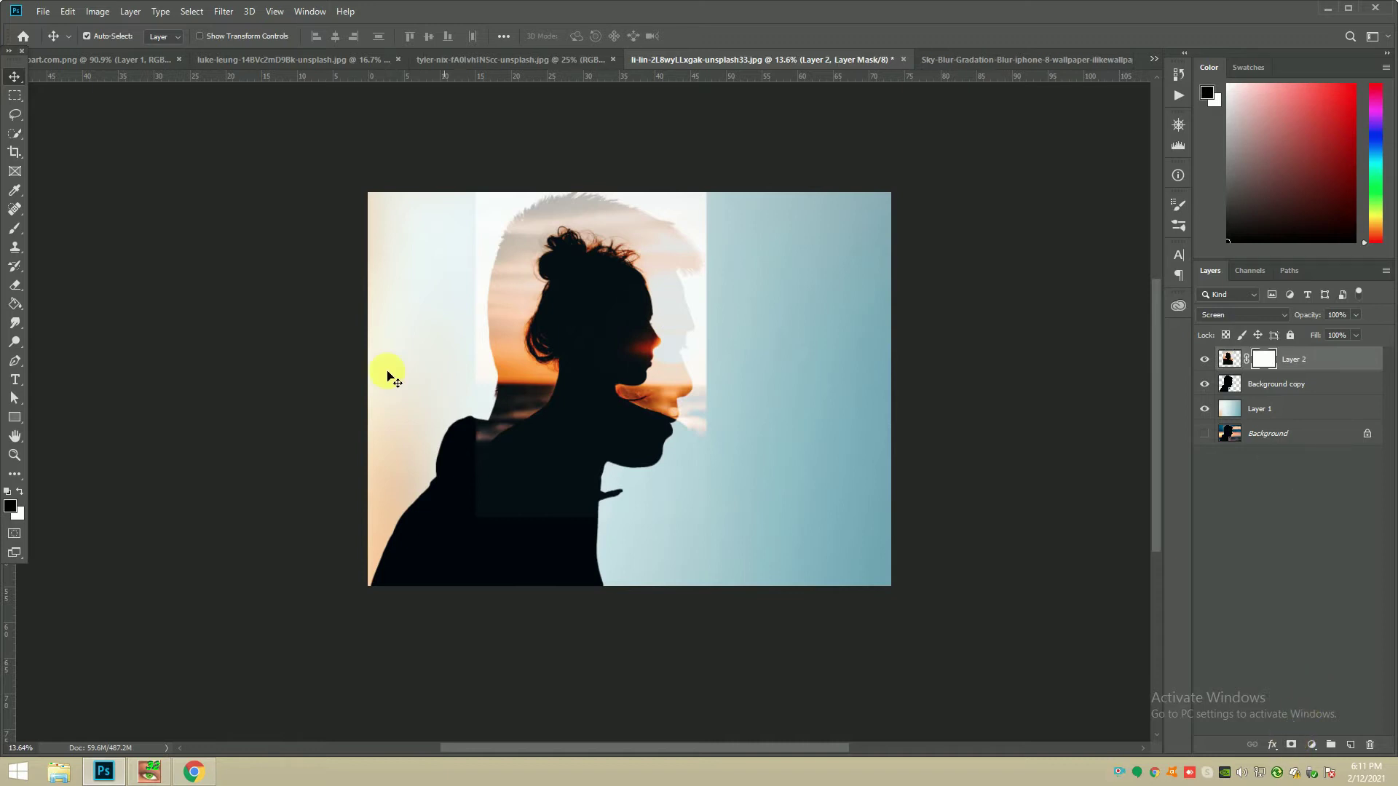
# Step: Set up the brush on Layer 2's mask with black foreground at 100% opacity
pyautogui.click(15, 228)
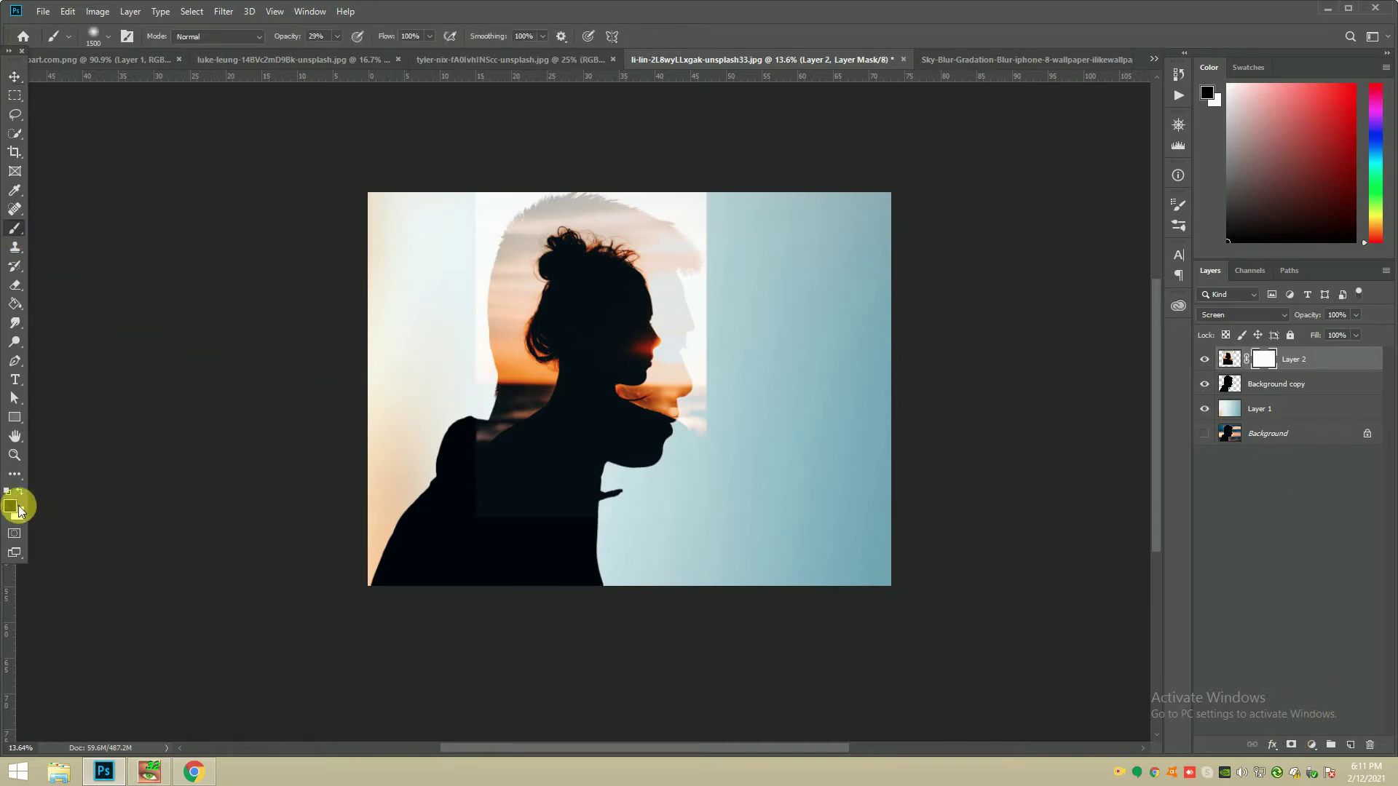
pyautogui.click(22, 506)
pyautogui.click(1073, 253)
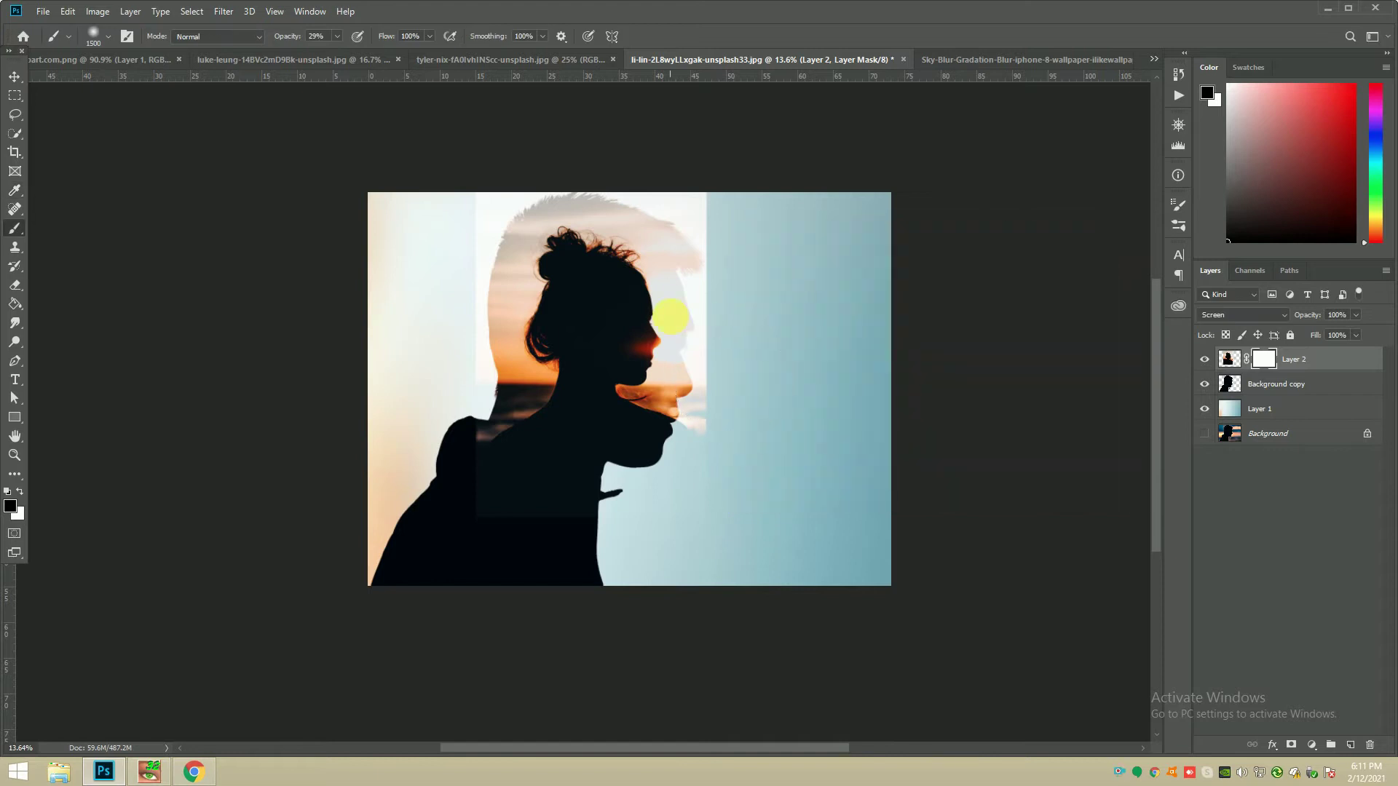
pyautogui.scroll(2, 670, 316)
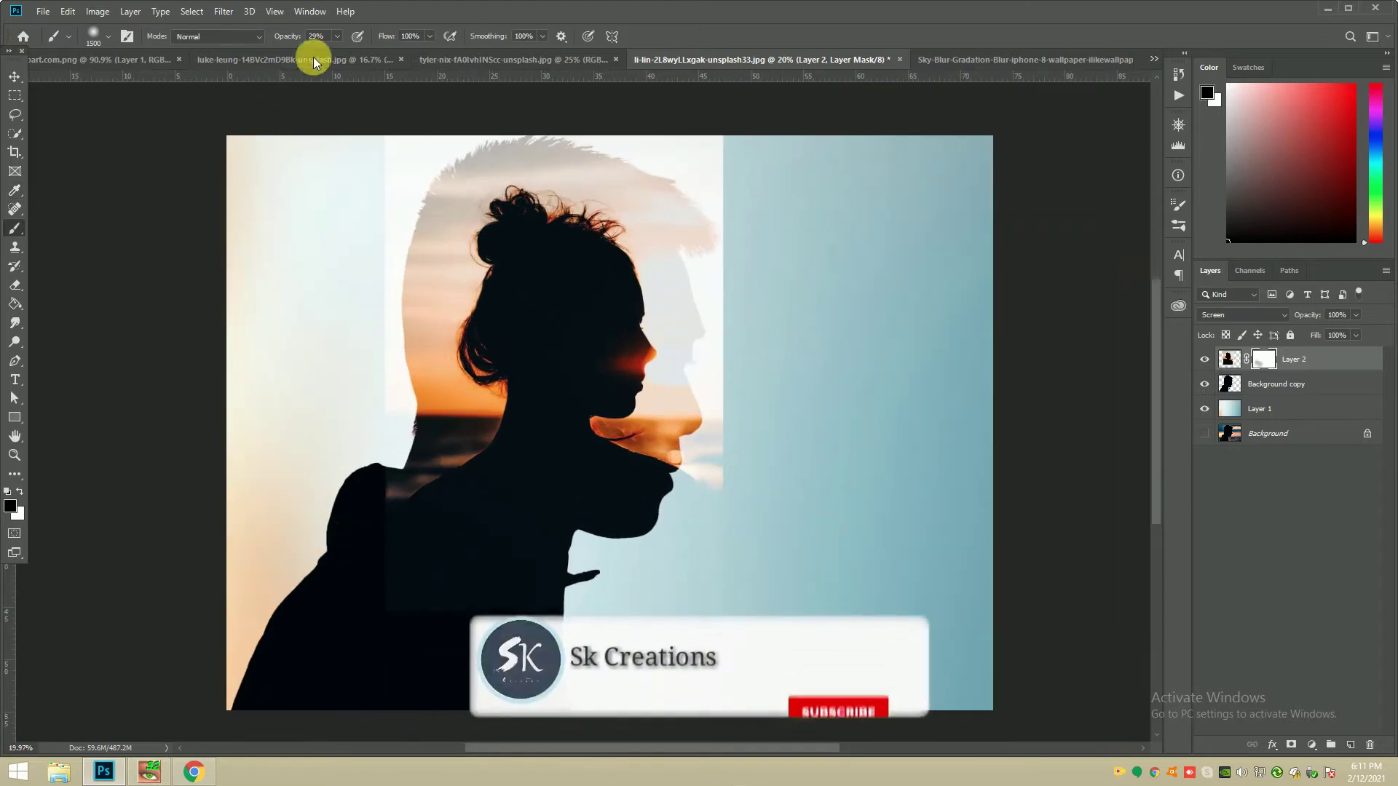
pyautogui.click(336, 35)
pyautogui.moveTo(335, 53); pyautogui.dragTo(509, 103)
pyautogui.scroll(-1, 712, 322)
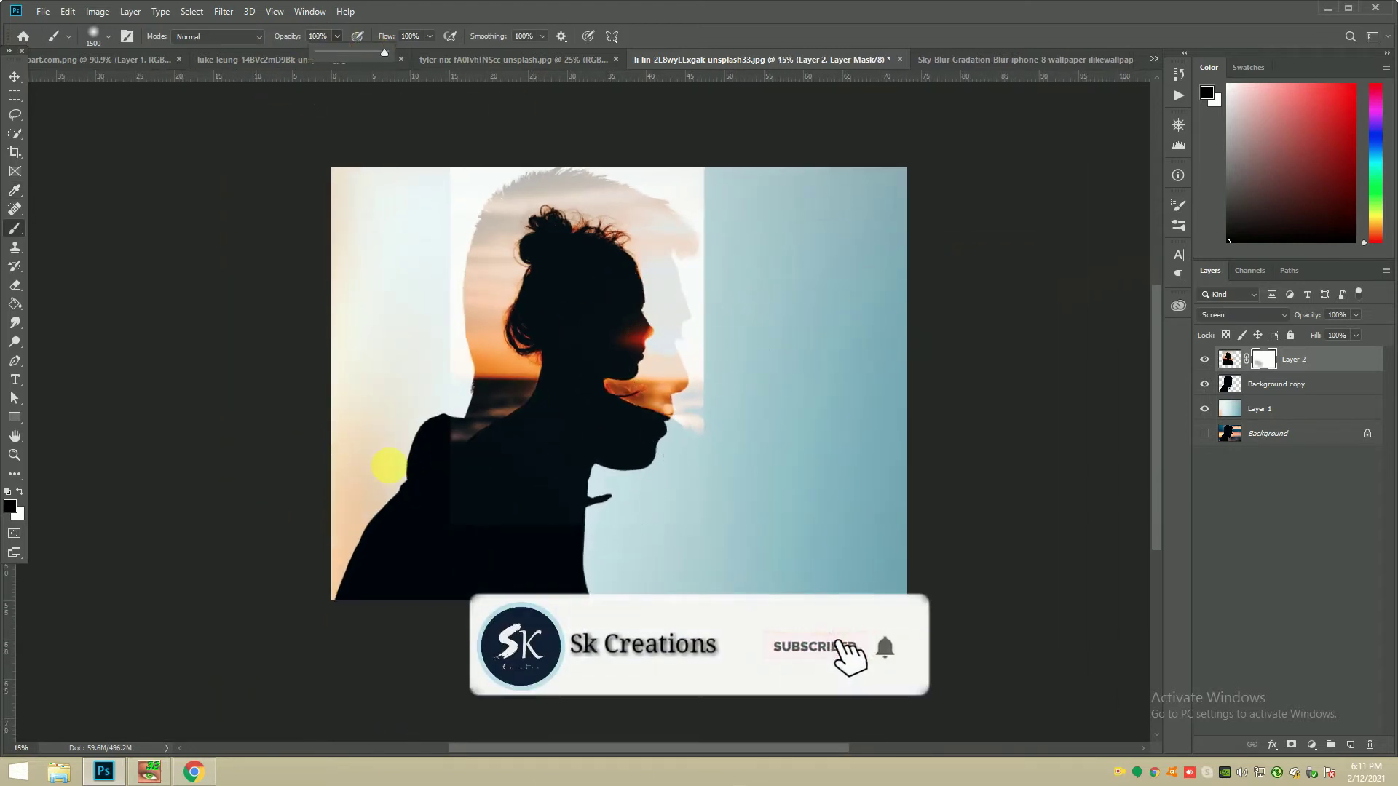
# Step: Paint out the lower-left of the woman's photo and the sunset over the shoulder
pyautogui.moveTo(405, 546); pyautogui.dragTo(484, 468)
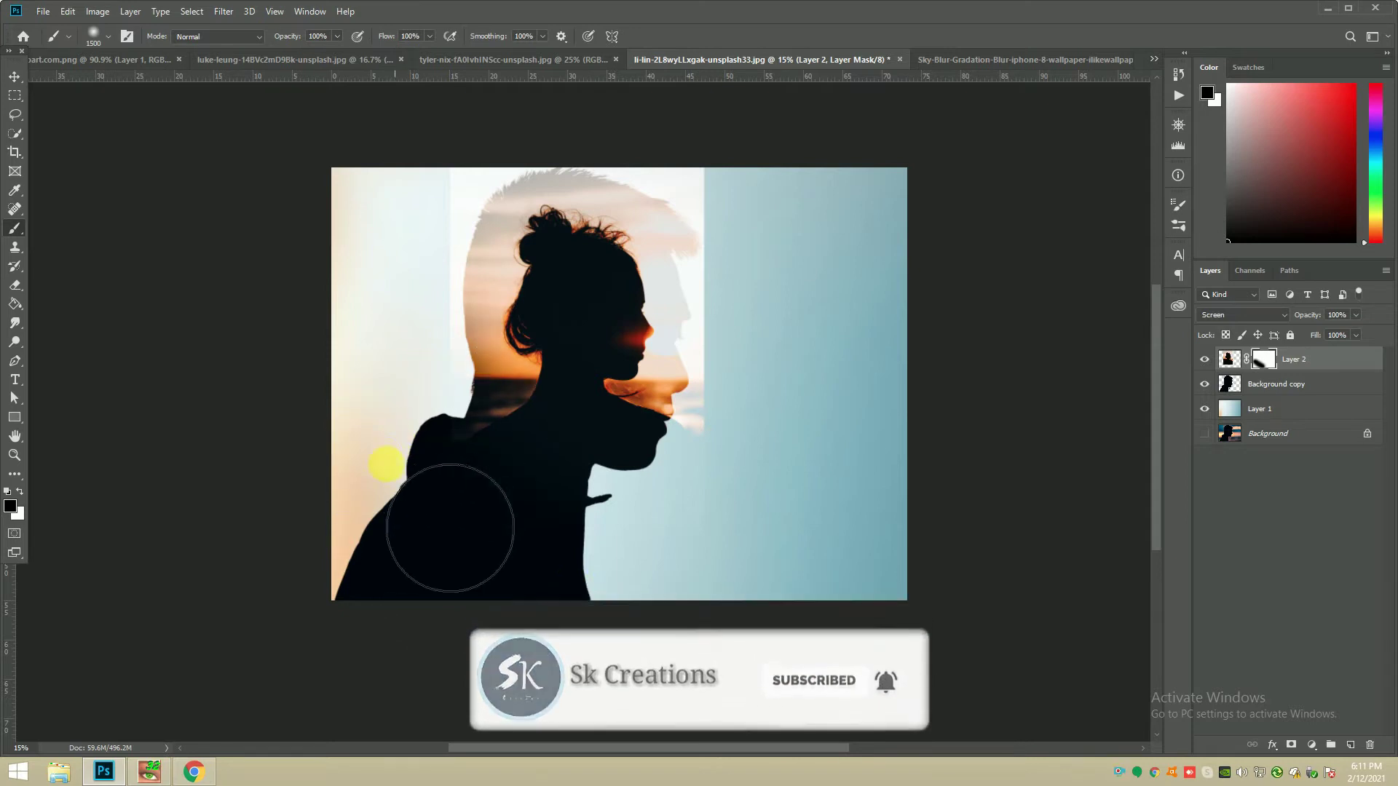
pyautogui.press('[')
pyautogui.press('[')
pyautogui.scroll(2, 405, 243)
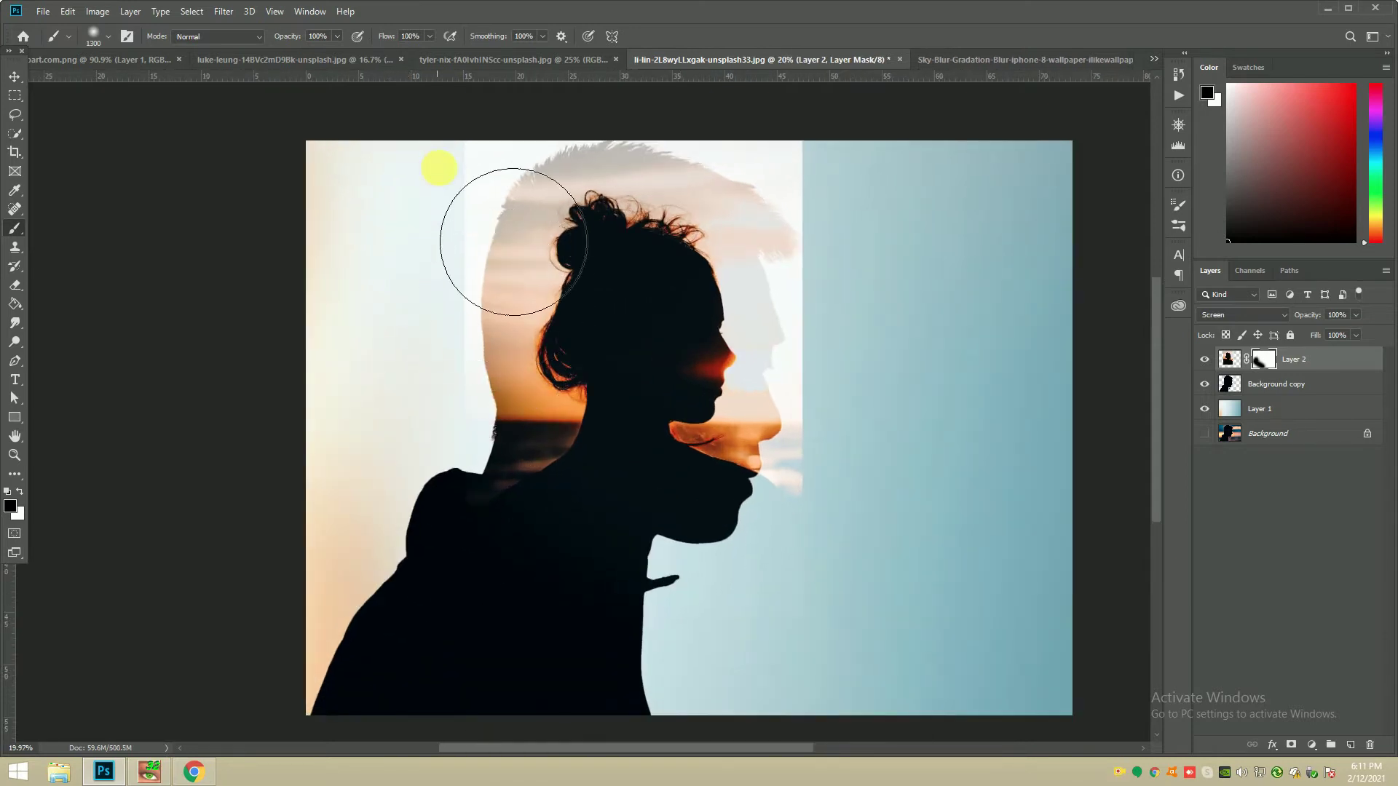
pyautogui.press('[')
pyautogui.press('[')
pyautogui.press('[')
pyautogui.press('[')
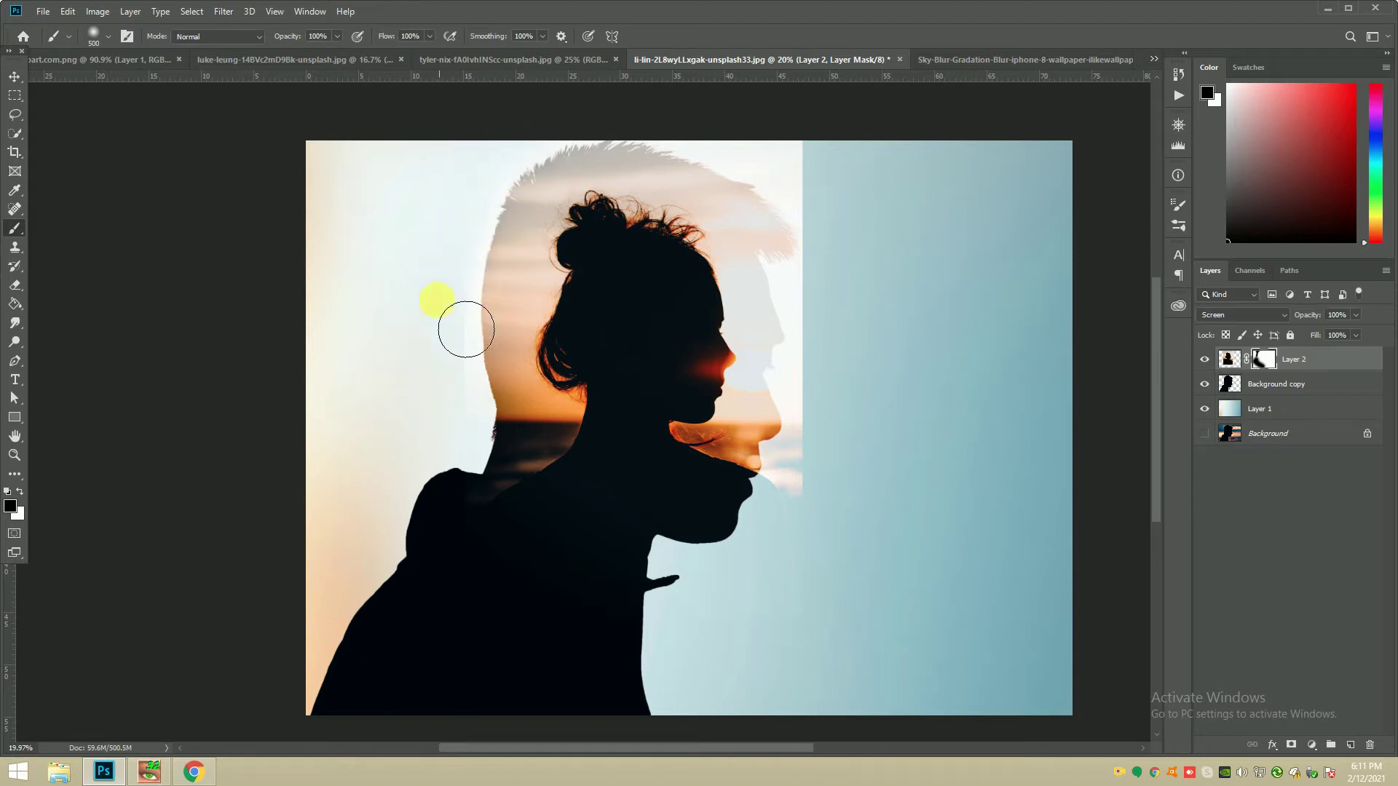
pyautogui.moveTo(471, 517); pyautogui.dragTo(394, 529)
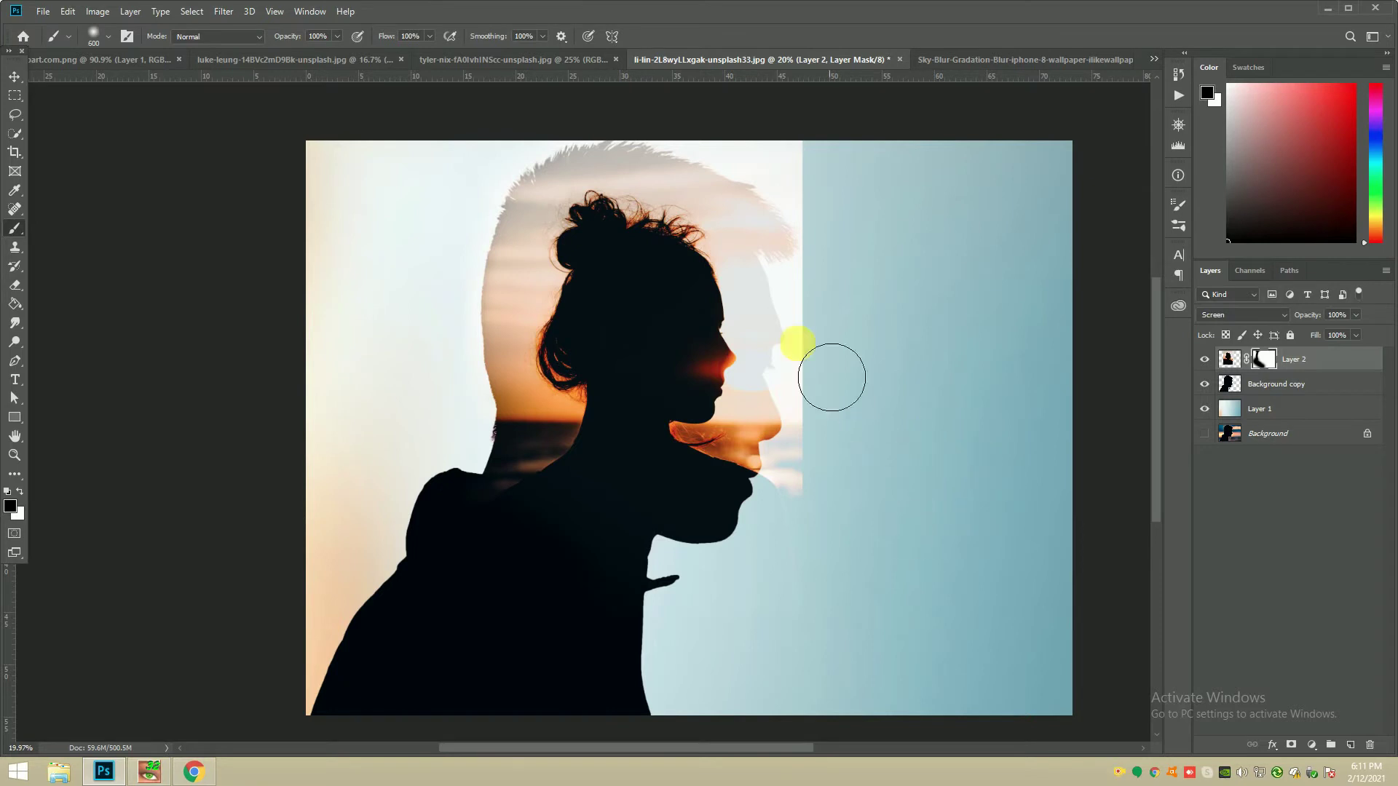
pyautogui.press(']')
pyautogui.scroll(-2, 749, 312)
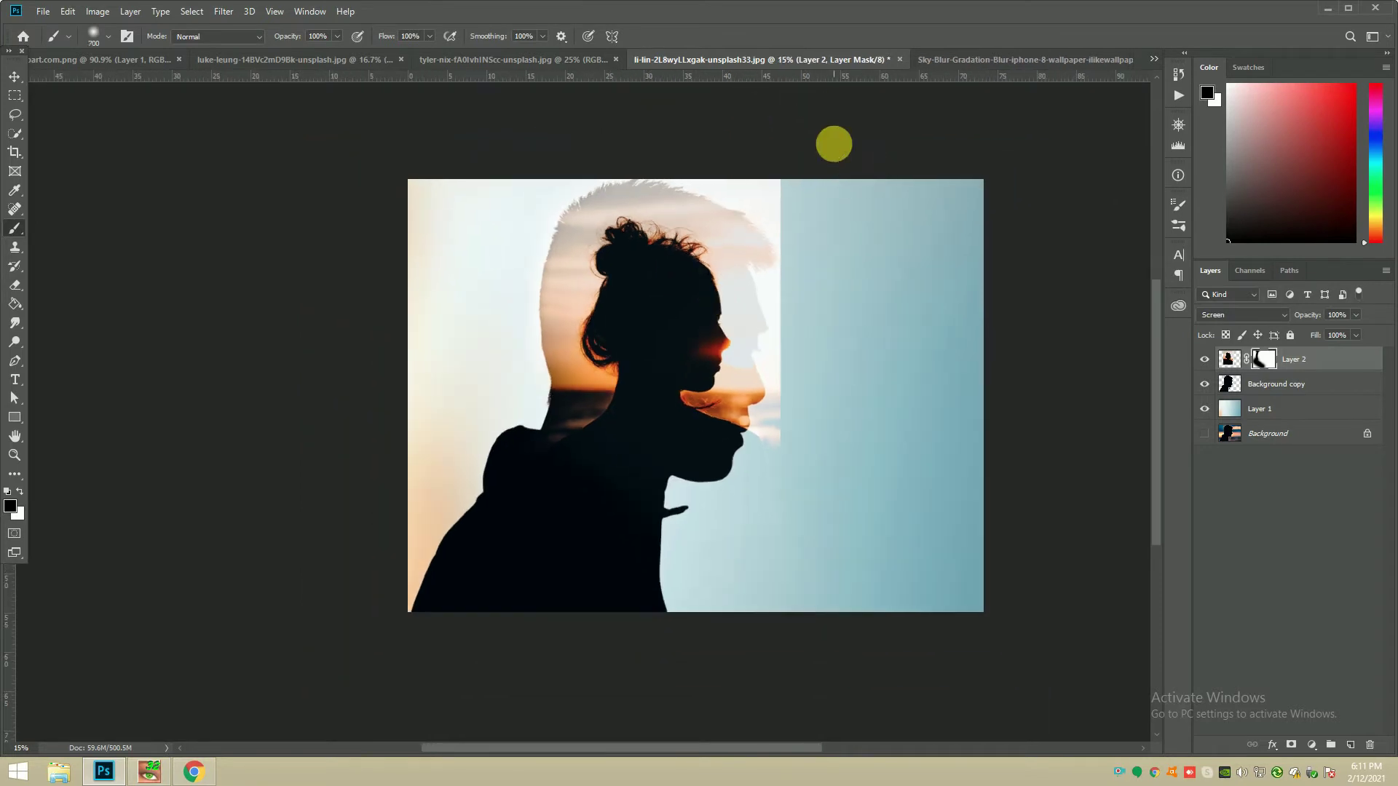
pyautogui.press(']')
pyautogui.press(']')
pyautogui.press(']')
pyautogui.press('[')
pyautogui.press('[')
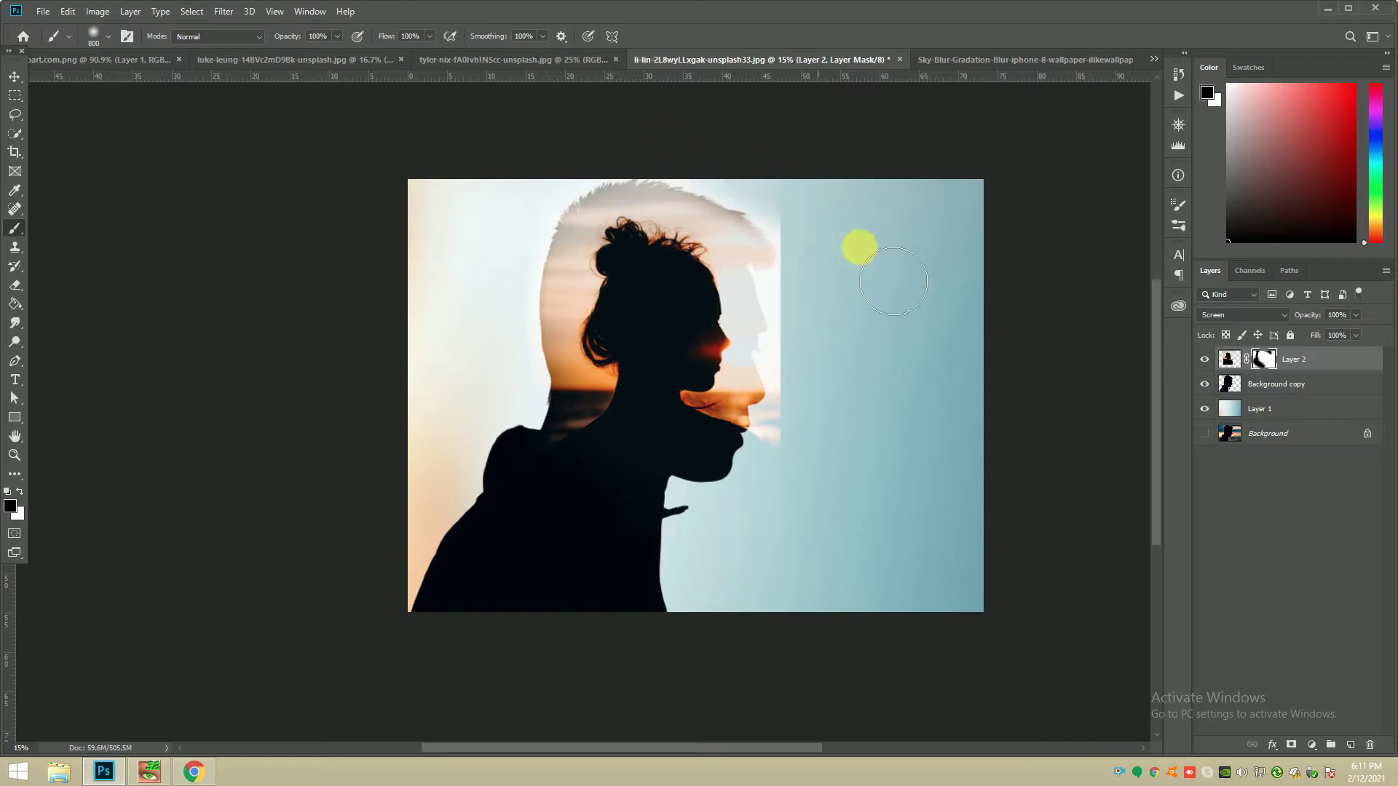
pyautogui.press('[')
# Step: Paint out the leftover white patches beside the chin with a smaller brush
pyautogui.moveTo(805, 232); pyautogui.dragTo(834, 249)
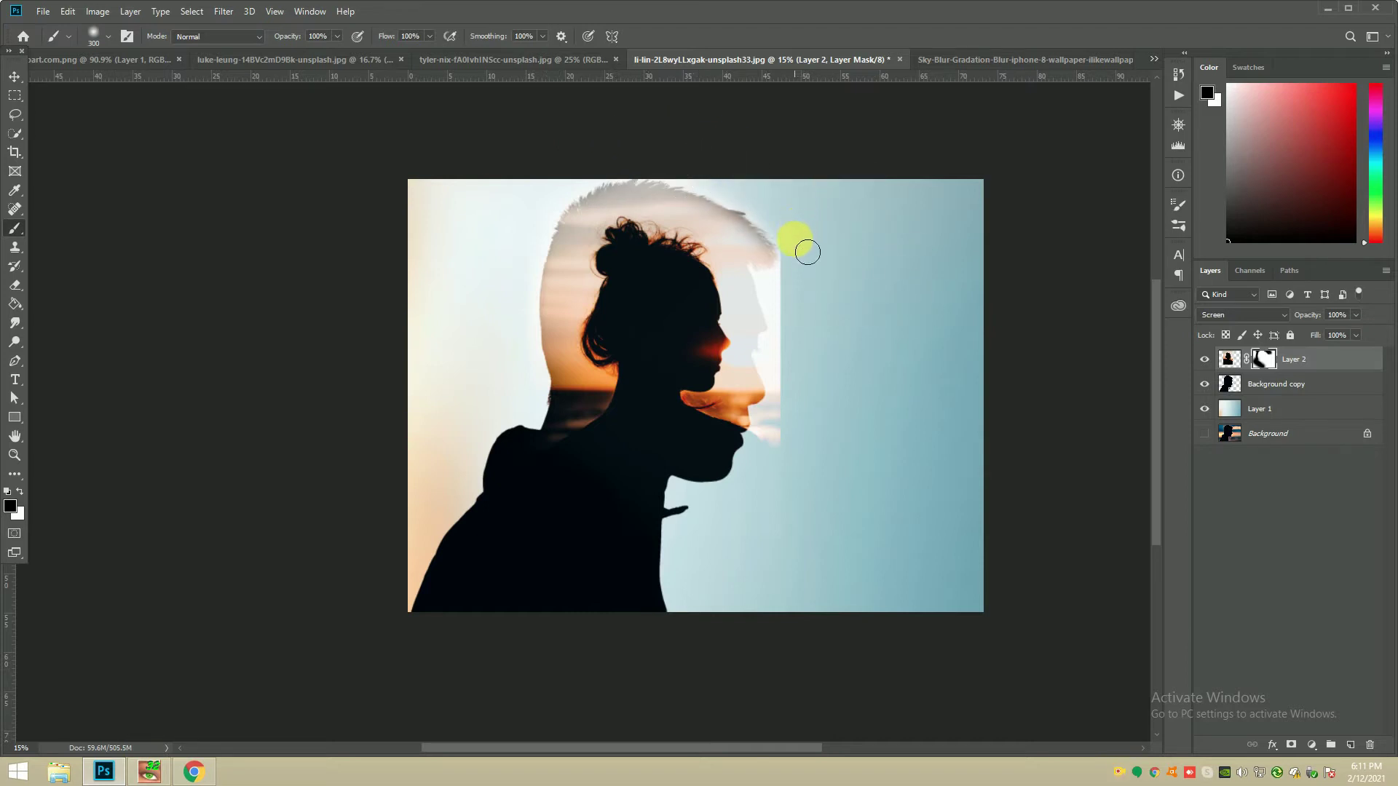
pyautogui.press('[')
pyautogui.scroll(2, 818, 303)
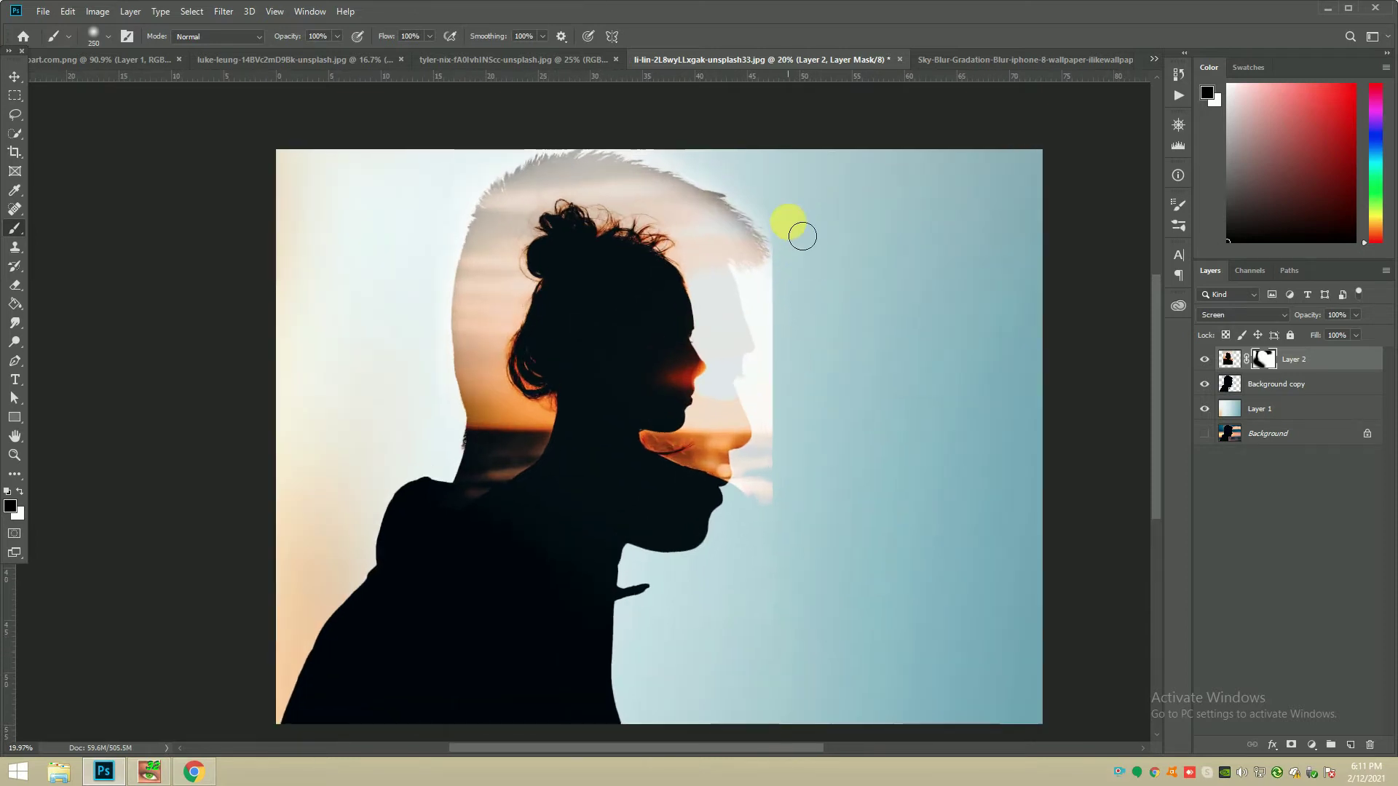
pyautogui.press(']')
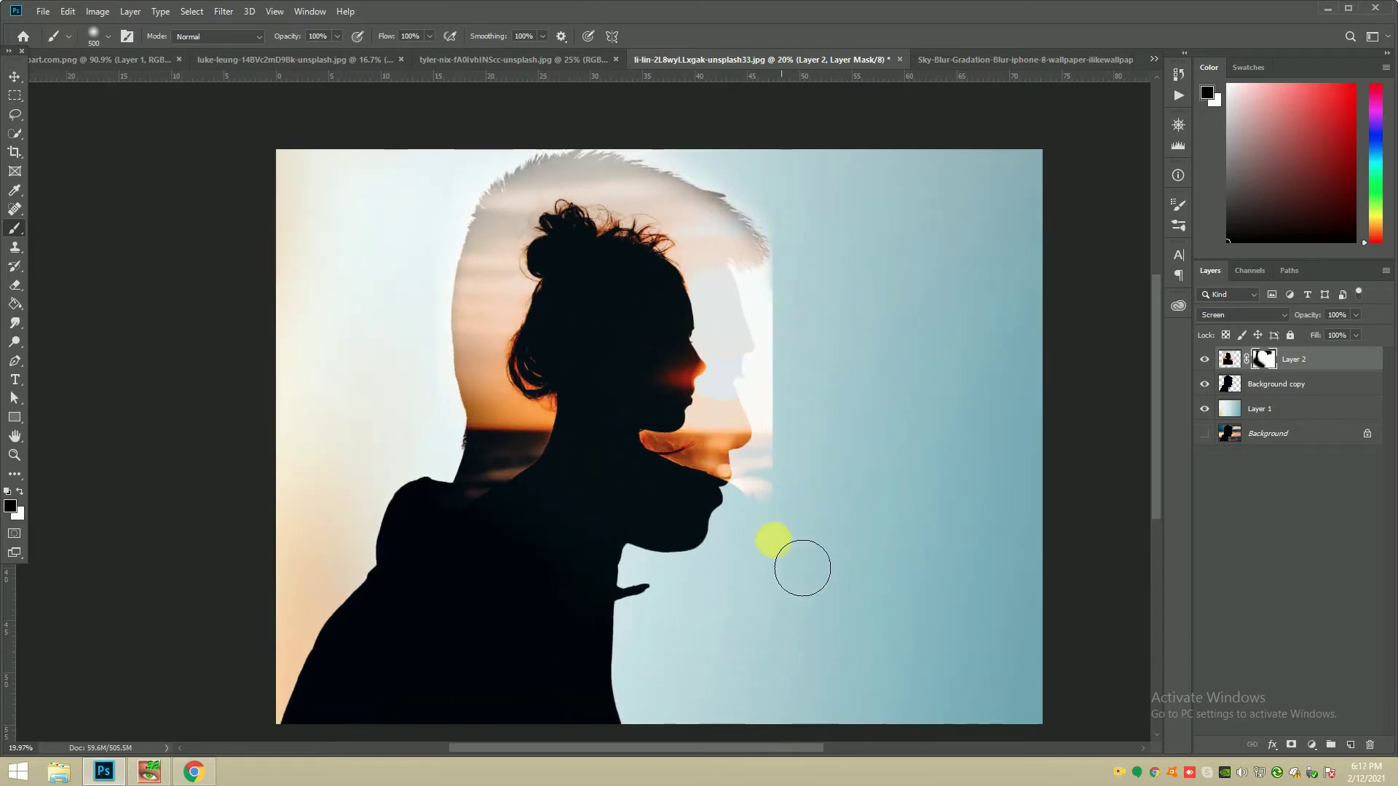
pyautogui.moveTo(799, 460); pyautogui.dragTo(790, 496)
pyautogui.press('[')
pyautogui.press('[')
pyautogui.press('[')
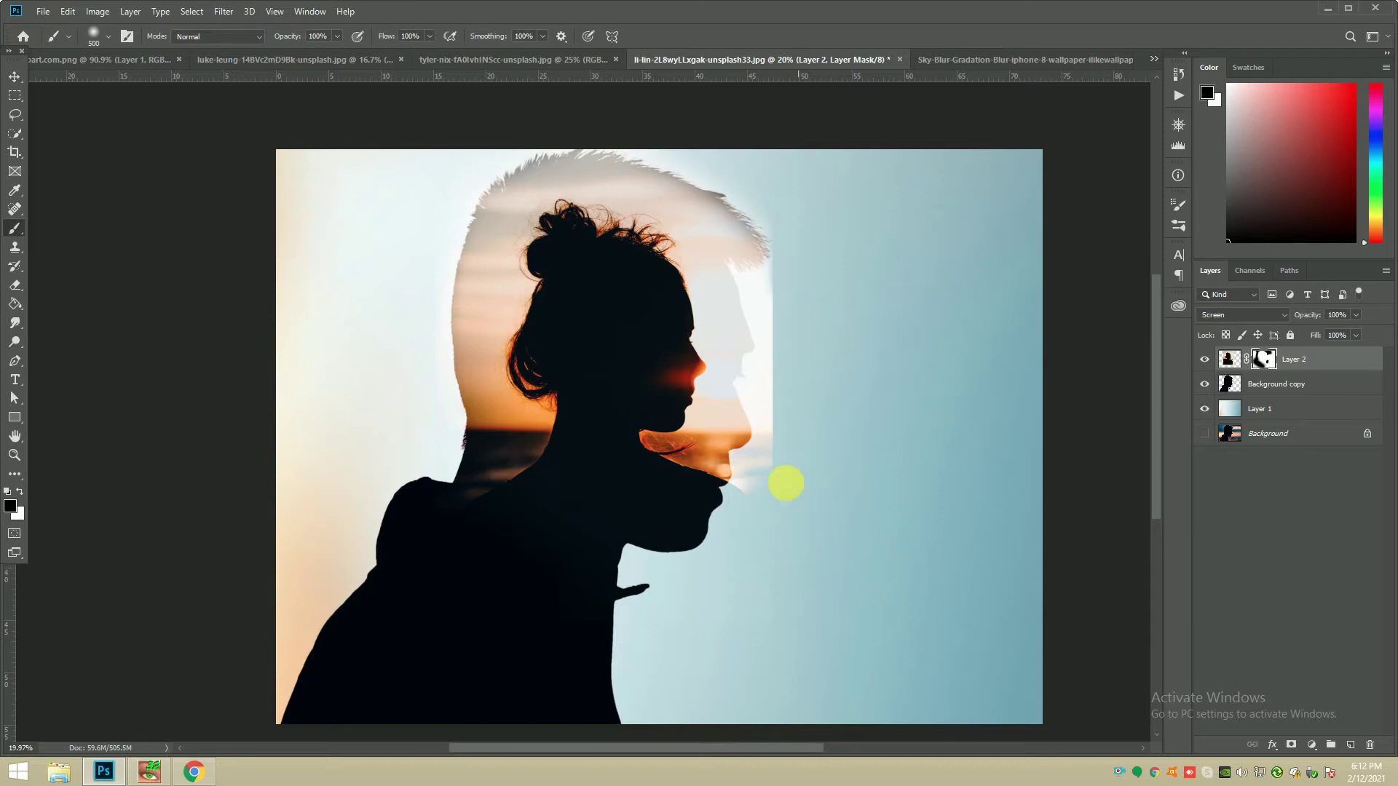
pyautogui.scroll(1, 809, 520)
pyautogui.scroll(1, 764, 531)
pyautogui.moveTo(776, 484); pyautogui.dragTo(748, 495)
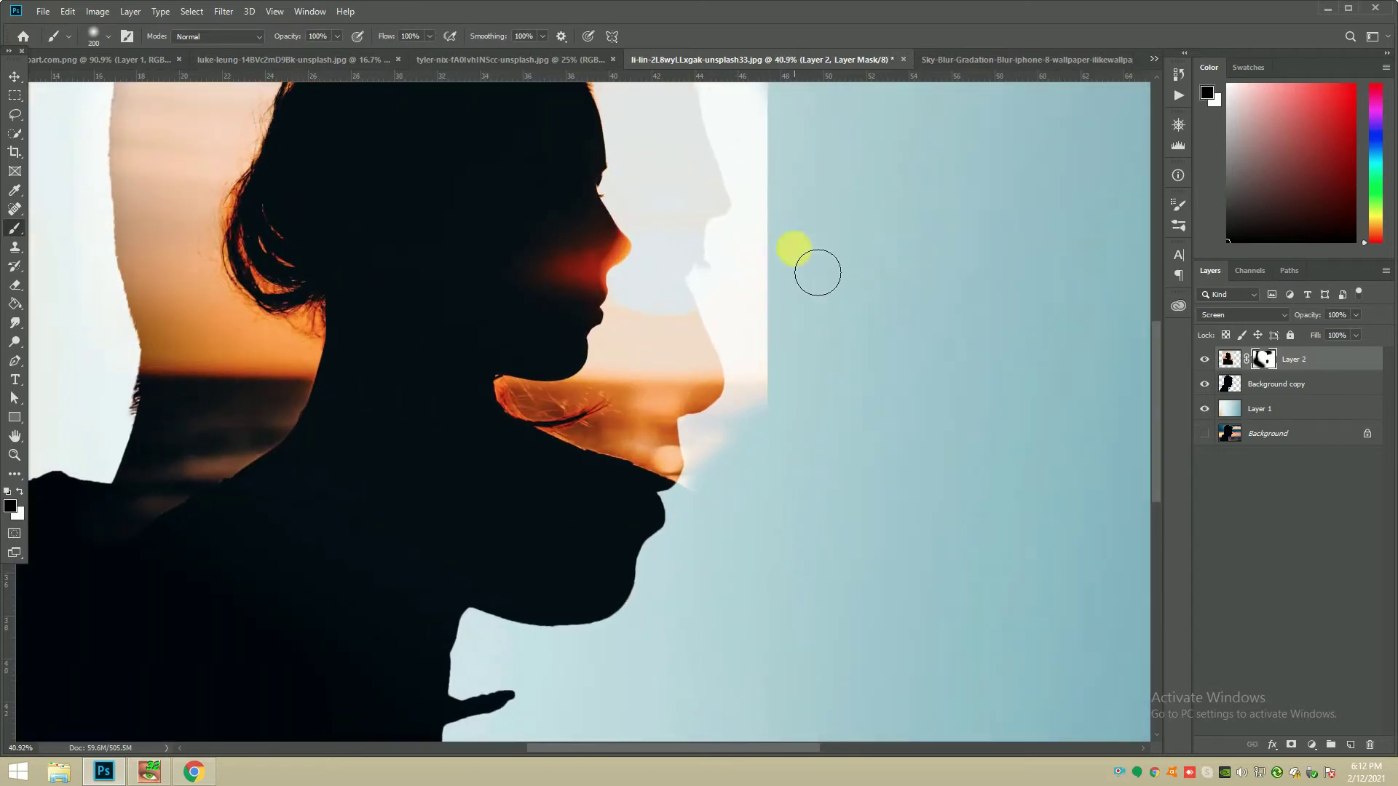
# Step: Enlarge the brush, lower painting opacity to about half, and make Layer 2 semi-transparent
pyautogui.press(']')
pyautogui.scroll(-1, 662, 498)
pyautogui.scroll(-1, 688, 422)
pyautogui.scroll(-2, 702, 305)
pyautogui.scroll(2, 721, 233)
pyautogui.press(']')
pyautogui.press(']')
pyautogui.press(']')
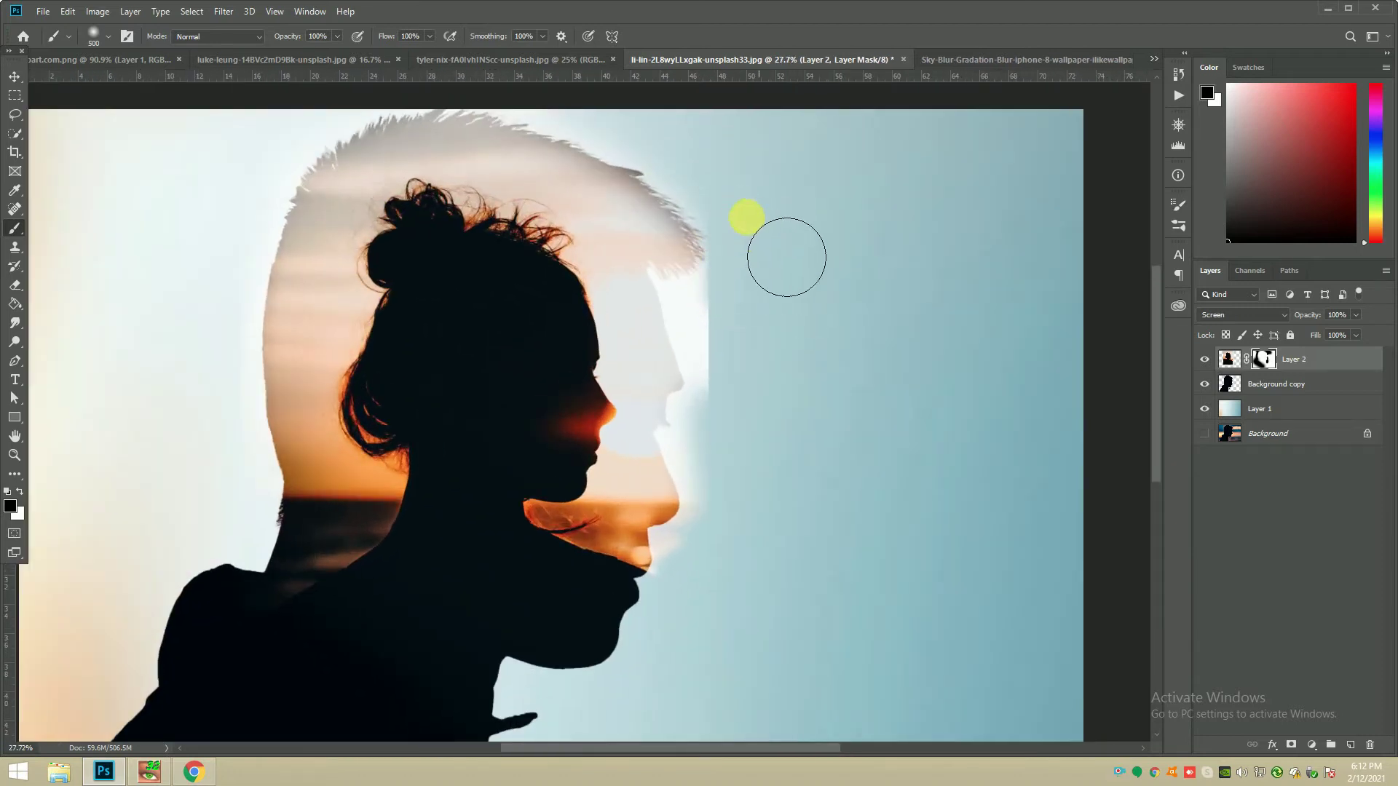
pyautogui.press('[')
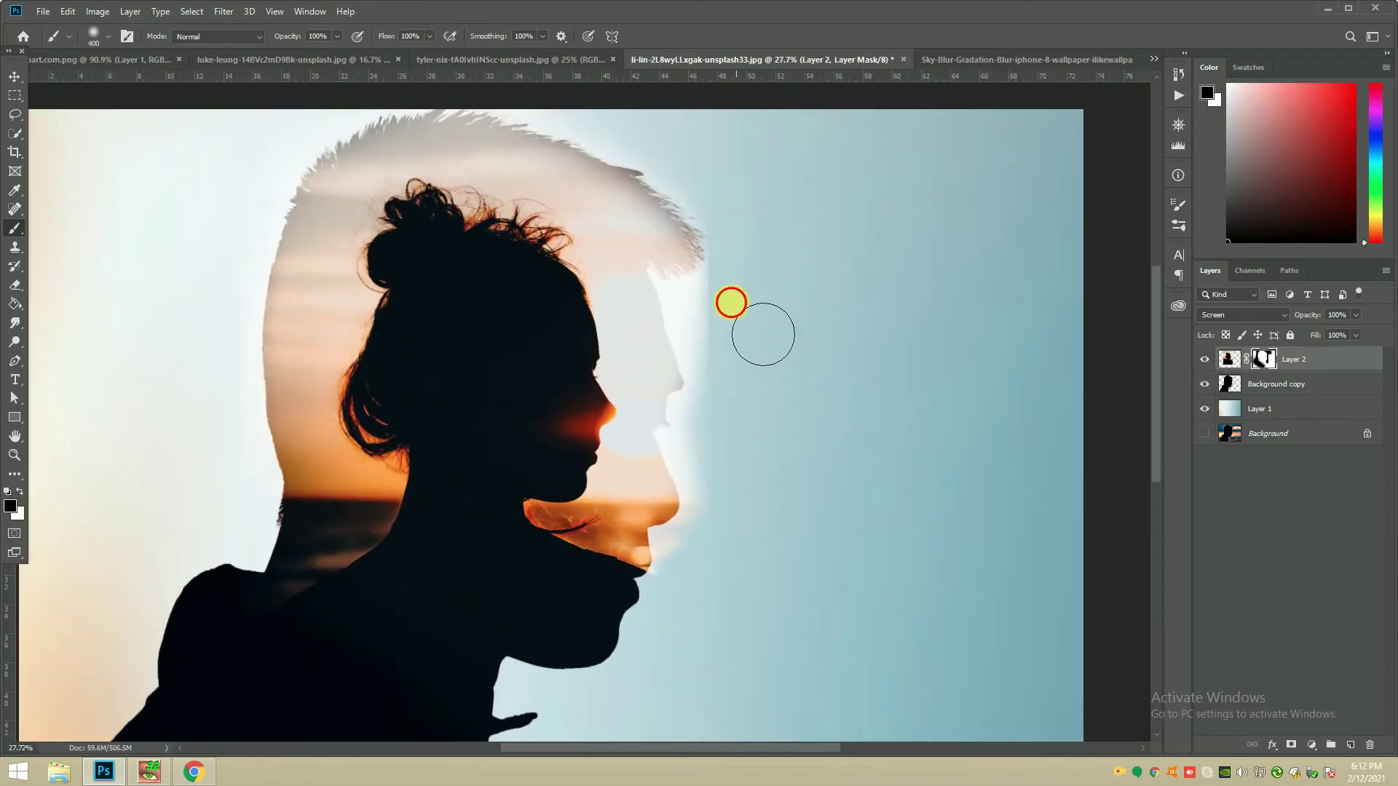
pyautogui.scroll(-2, 702, 307)
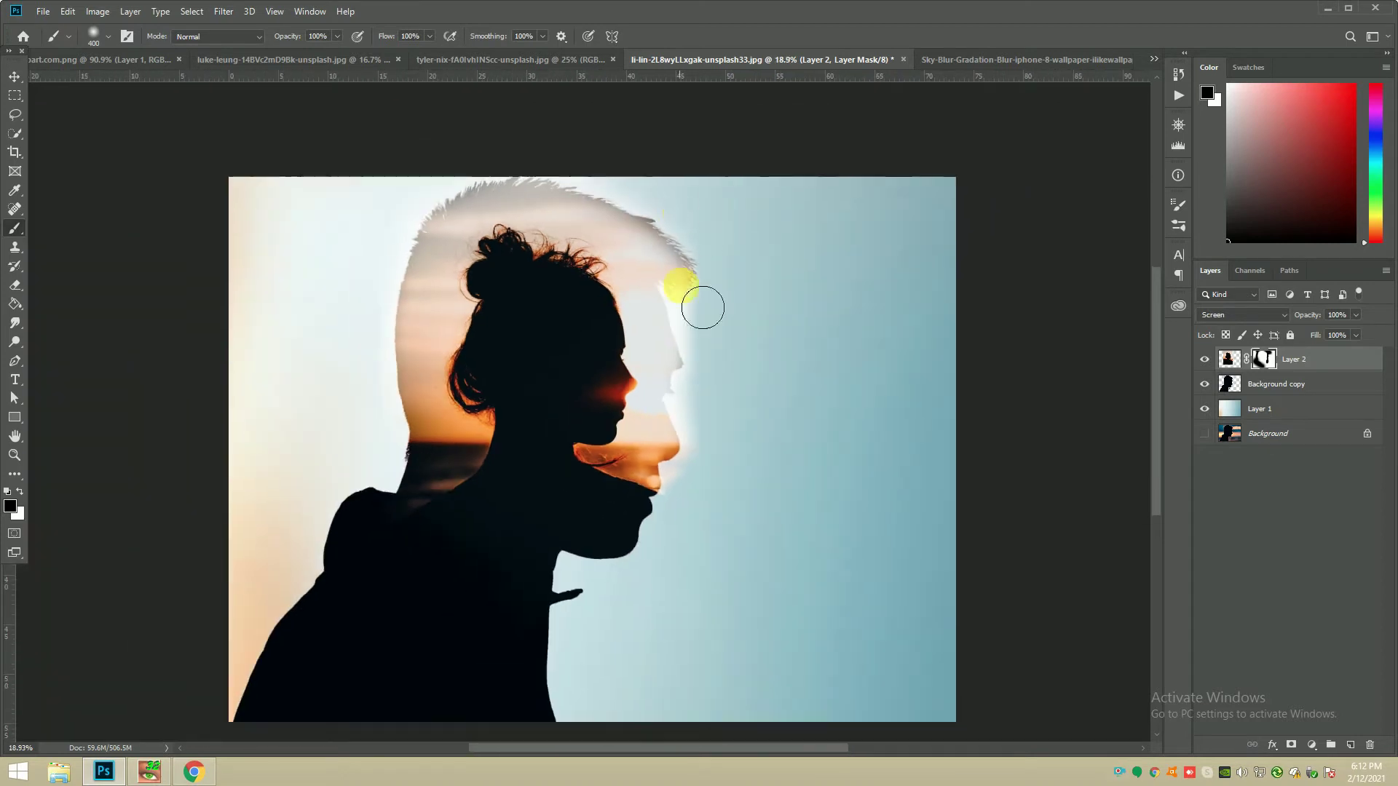
pyautogui.press(']')
pyautogui.press(']')
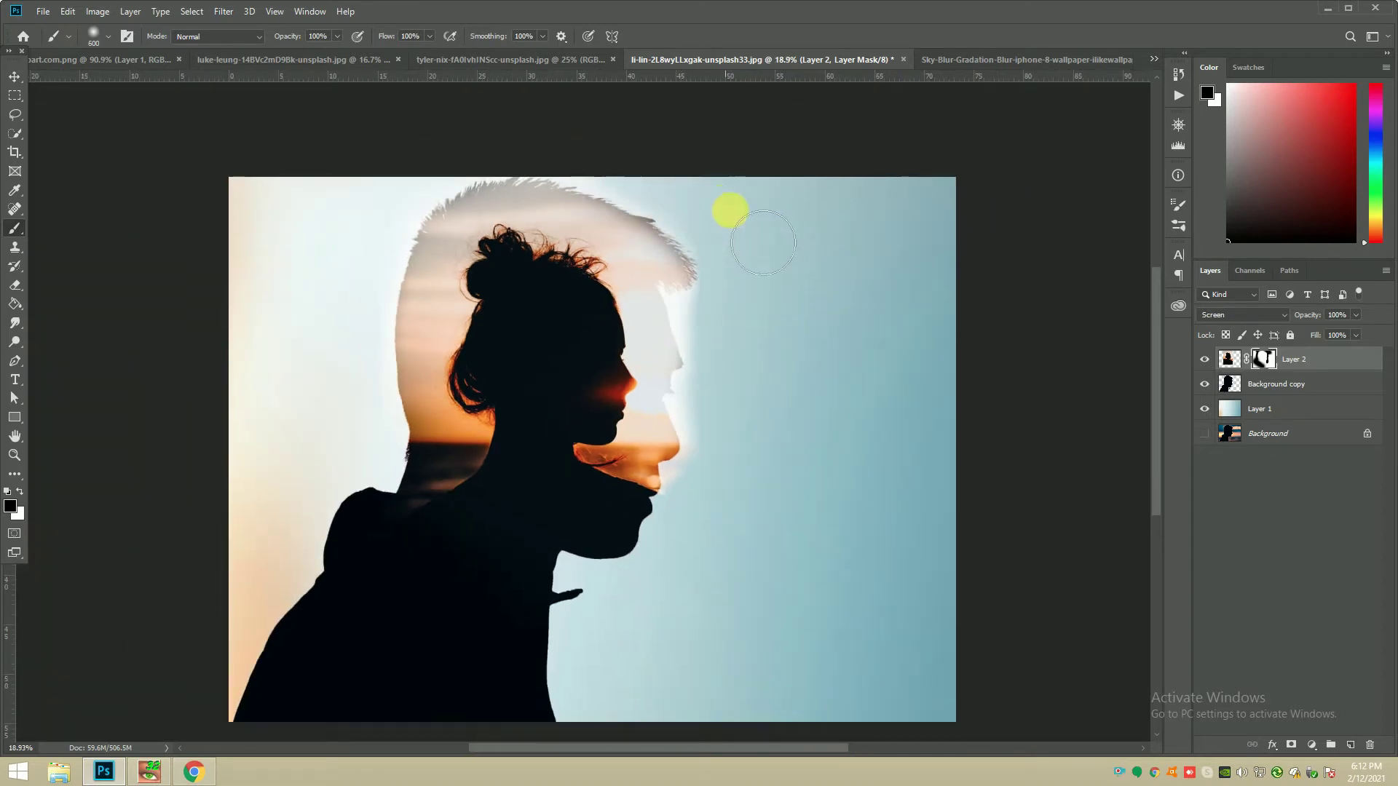
pyautogui.press(']')
pyautogui.press(']')
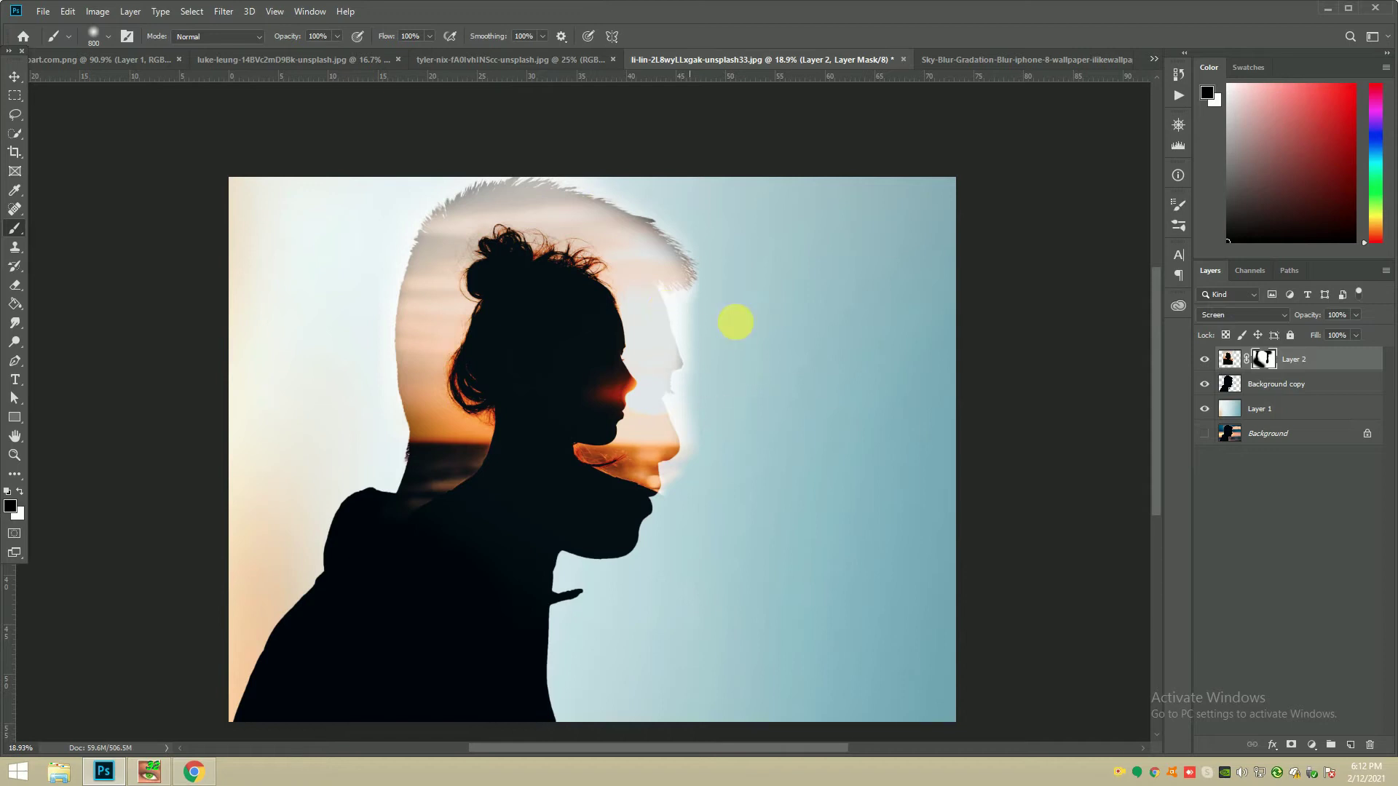
pyautogui.scroll(2, 735, 322)
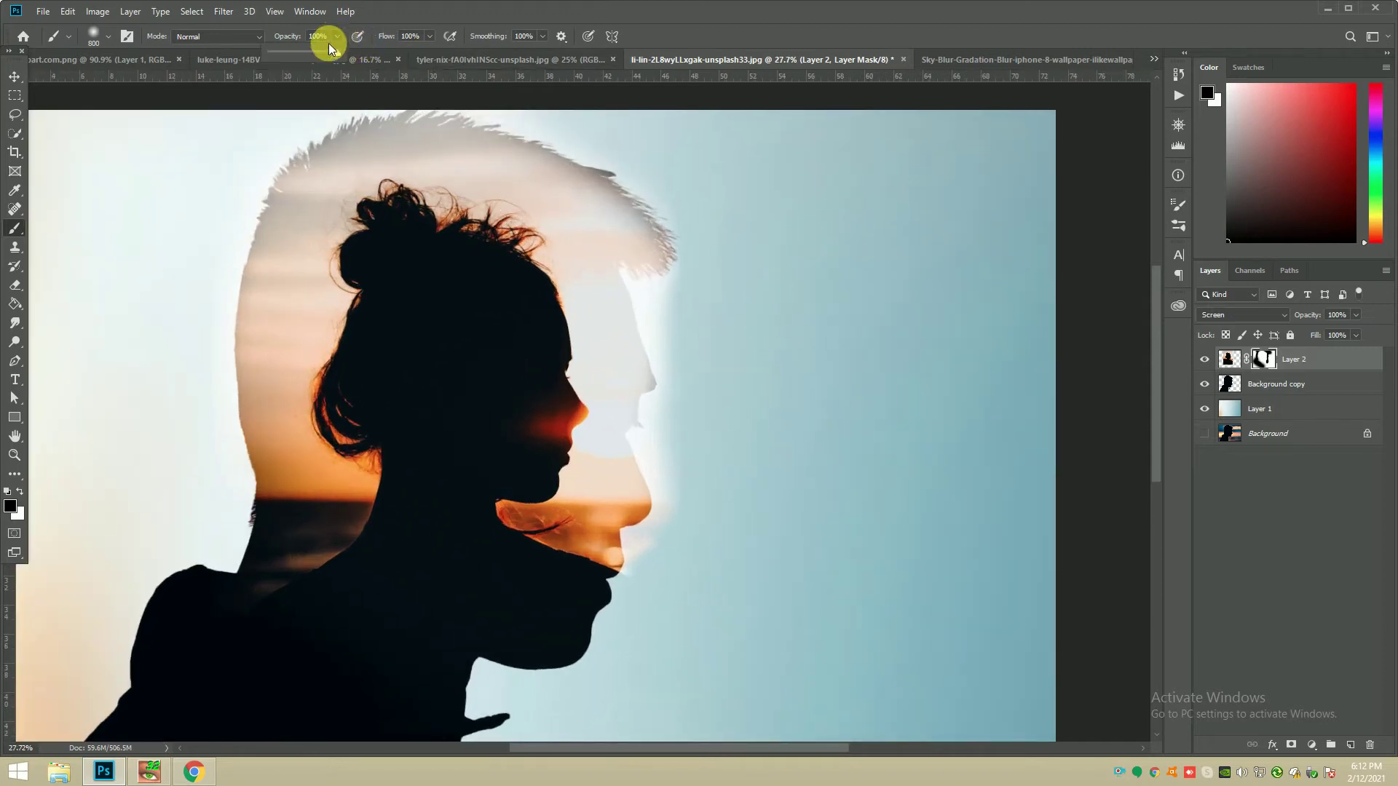
pyautogui.moveTo(304, 57); pyautogui.dragTo(302, 57)
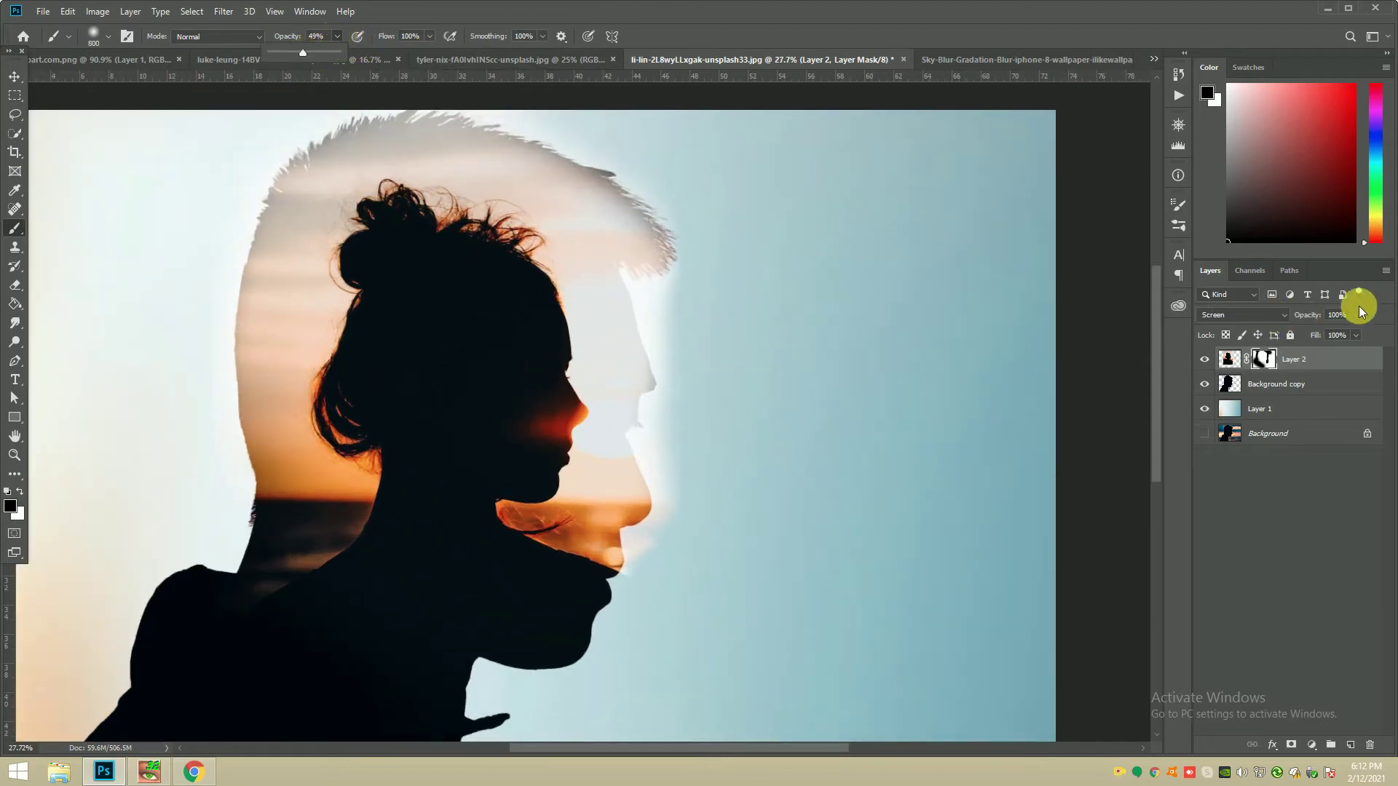
pyautogui.moveTo(1321, 334); pyautogui.dragTo(1318, 335)
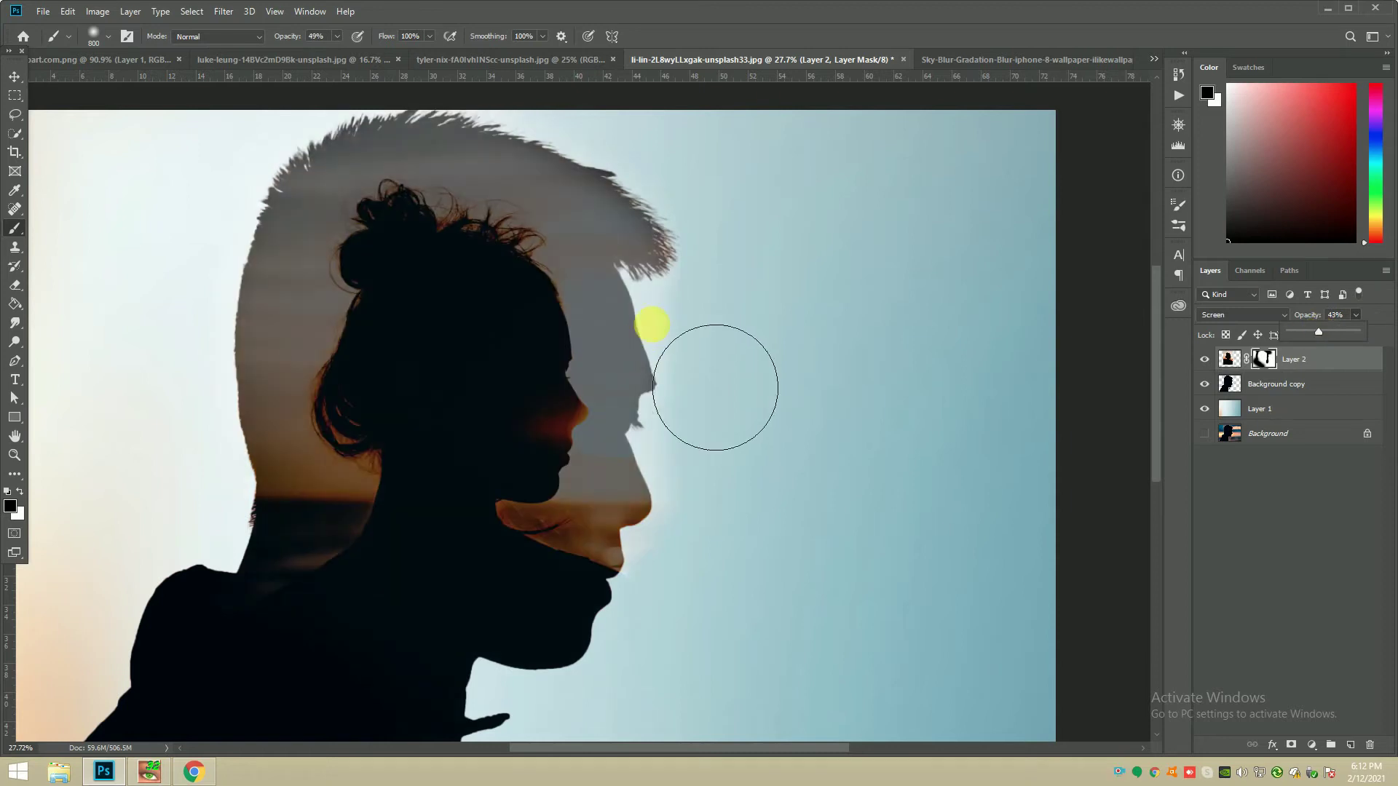
pyautogui.click(672, 311)
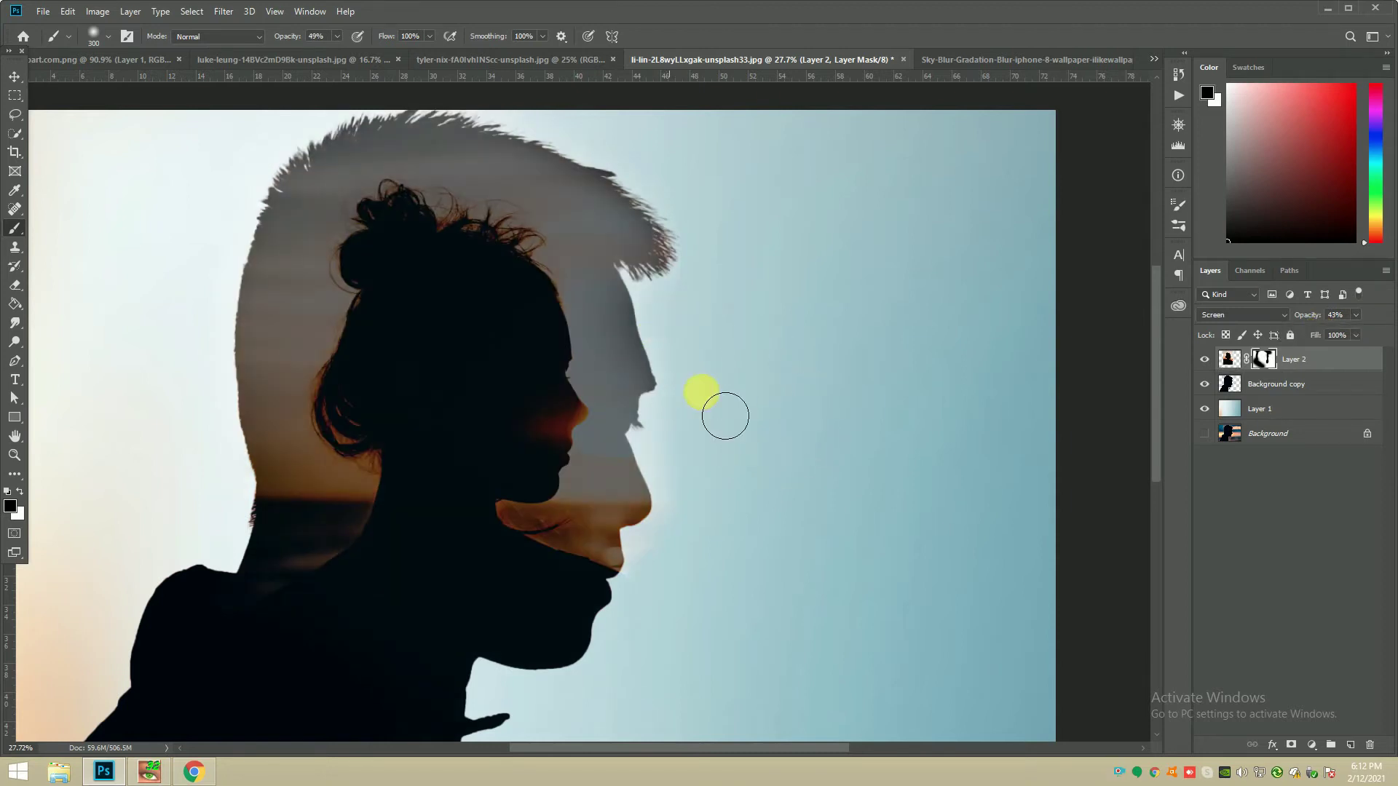
# Step: Soften the mask along the jaw edge, raising the brush to 59% opacity and size 900
pyautogui.moveTo(701, 547); pyautogui.dragTo(635, 648)
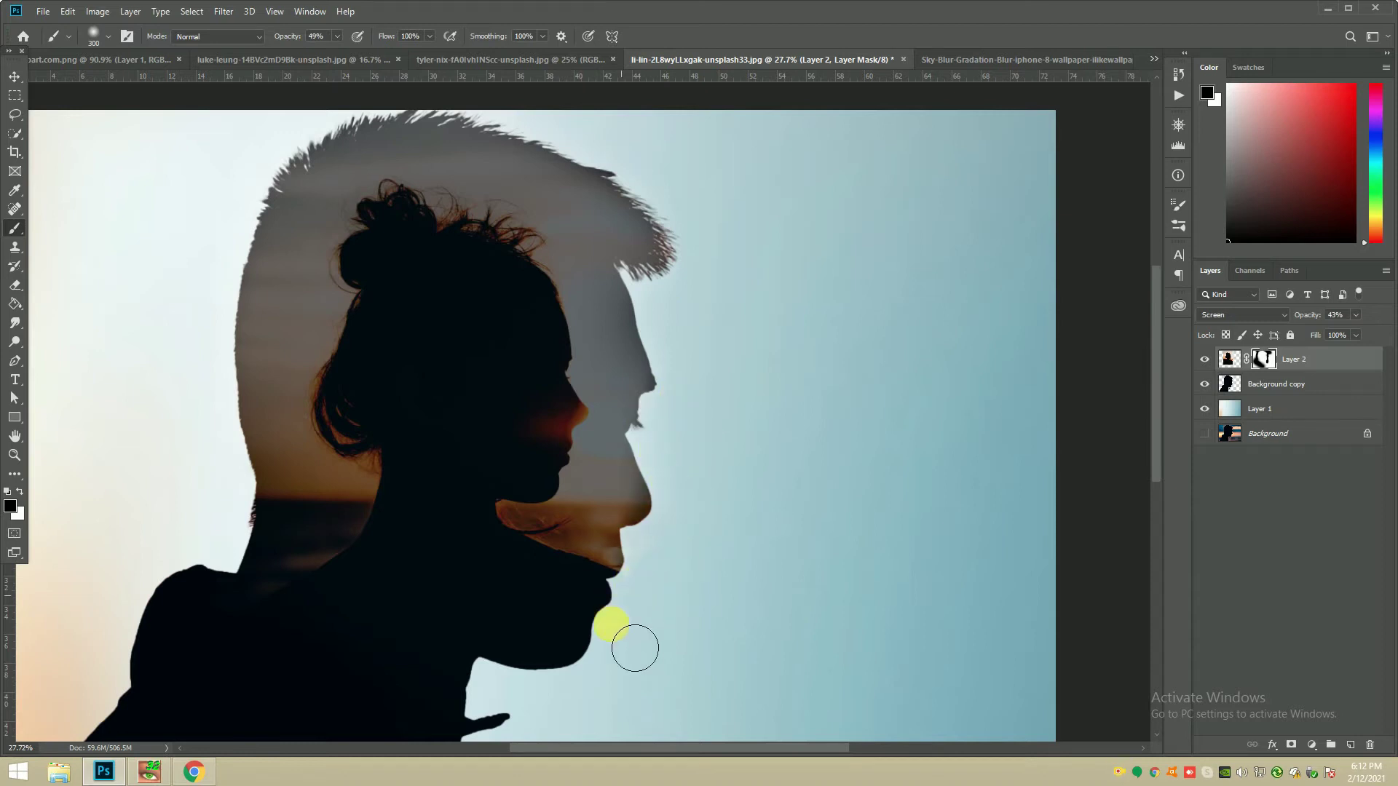
pyautogui.press(']')
pyautogui.press(']')
pyautogui.press(']')
pyautogui.moveTo(337, 55); pyautogui.dragTo(344, 55)
pyautogui.press(']')
pyautogui.press(']')
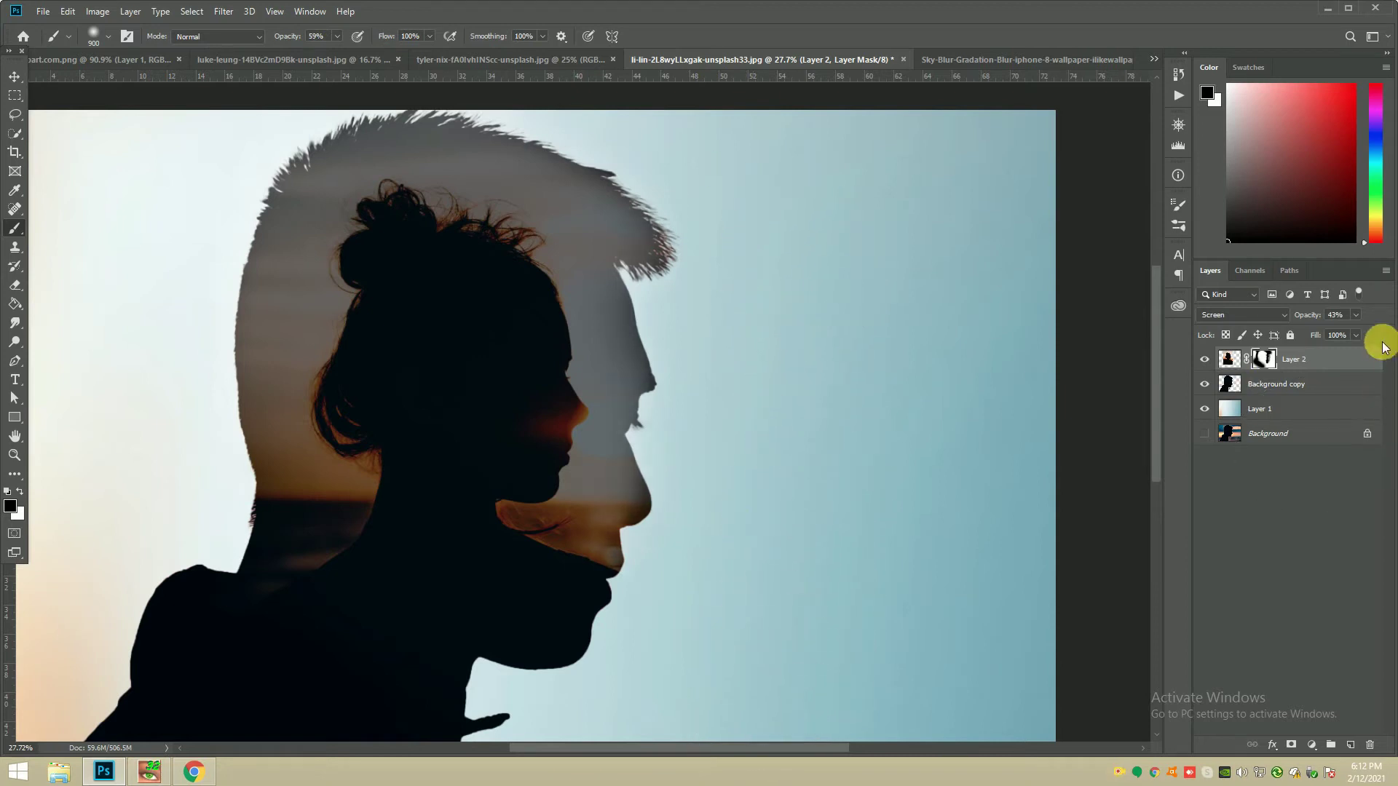
# Step: Restore Layer 2 to 100% opacity and set the brush to 17% opacity, size 1000
pyautogui.moveTo(1358, 335); pyautogui.dragTo(1387, 332)
pyautogui.scroll(-1, 737, 368)
pyautogui.scroll(-1, 740, 369)
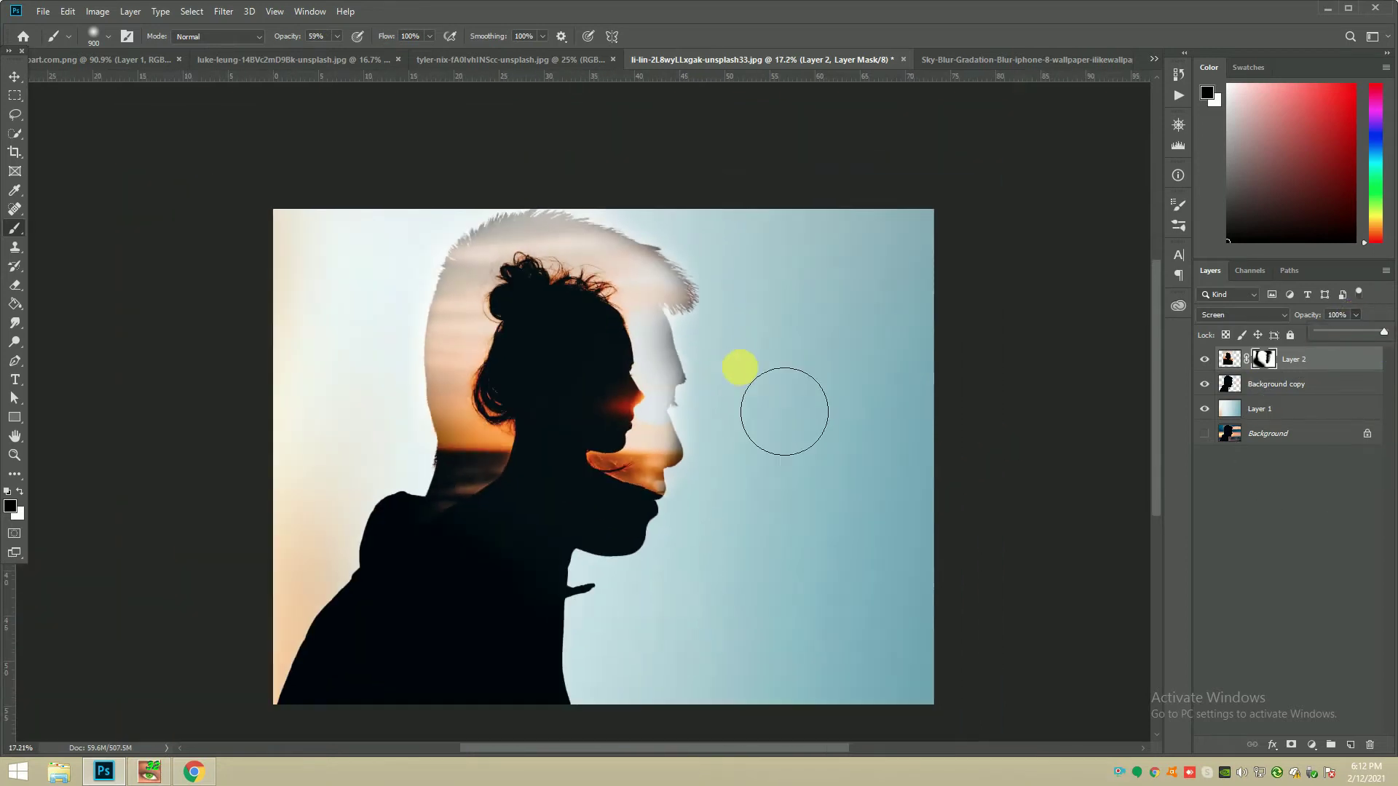
pyautogui.scroll(-1, 750, 364)
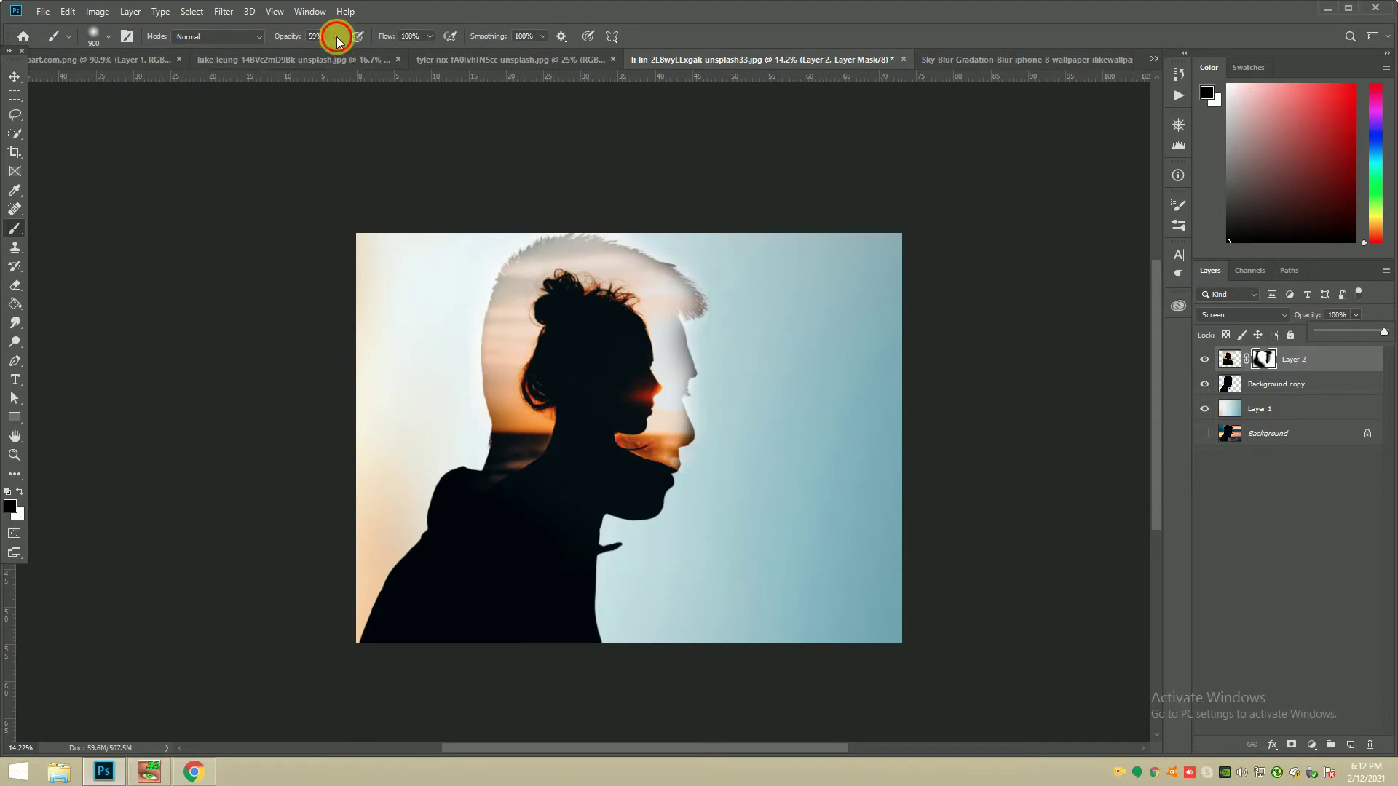
pyautogui.moveTo(312, 51); pyautogui.dragTo(308, 54)
pyautogui.press(']')
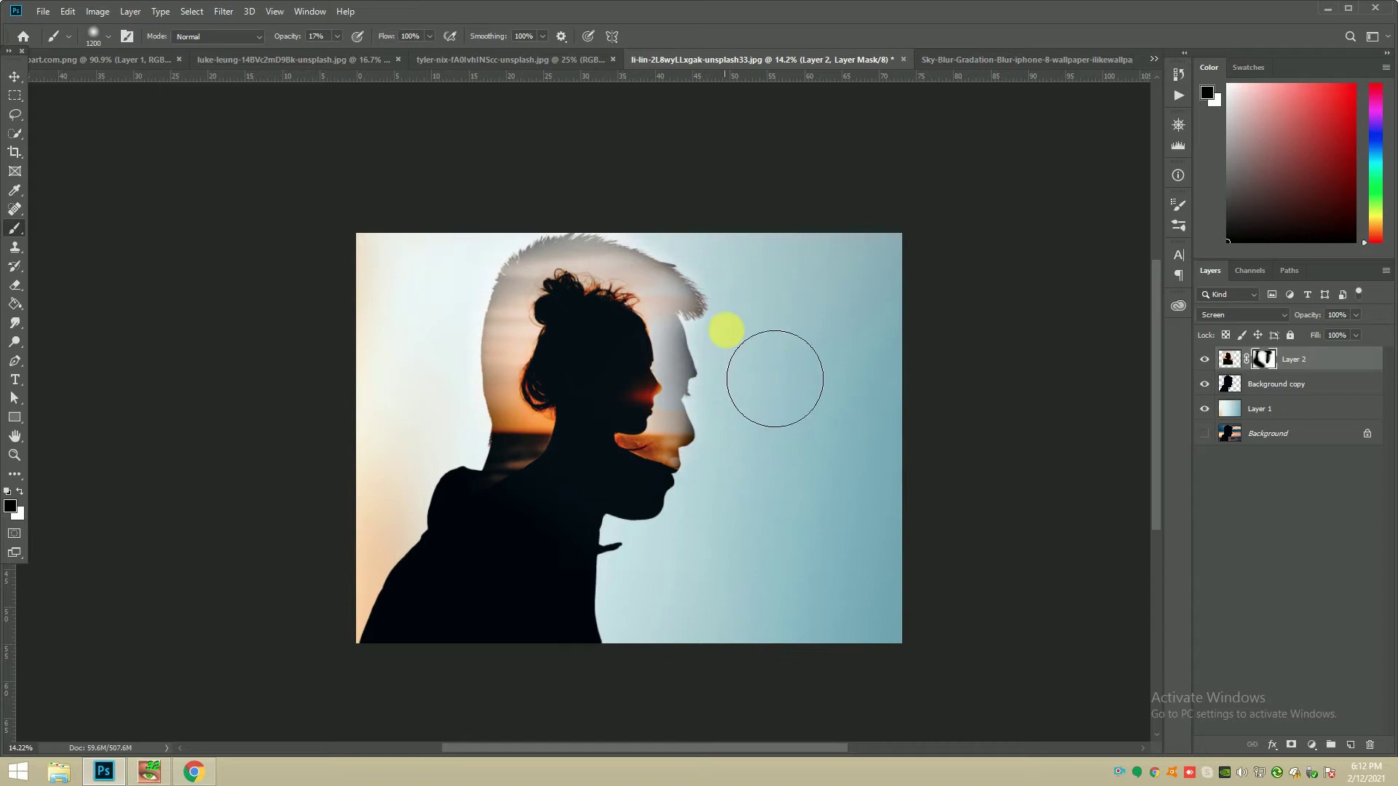
# Step: Select Layer 2's image instead of its mask, with the Move tool active
pyautogui.click(16, 85)
pyautogui.scroll(2, 538, 356)
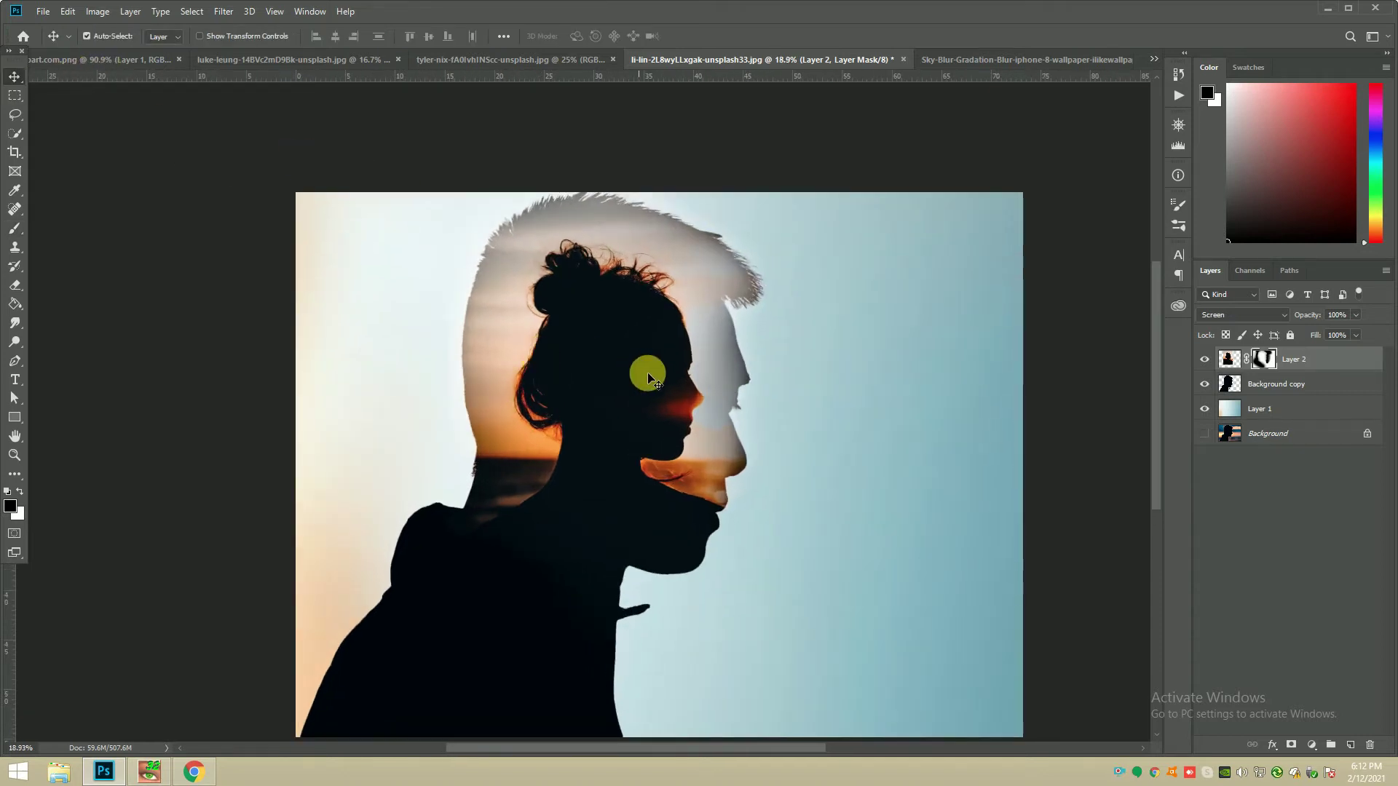
pyautogui.click(1229, 360)
# Step: Open Camera Raw on Layer 2, brighten the shadows and add clarity
pyautogui.click(223, 11)
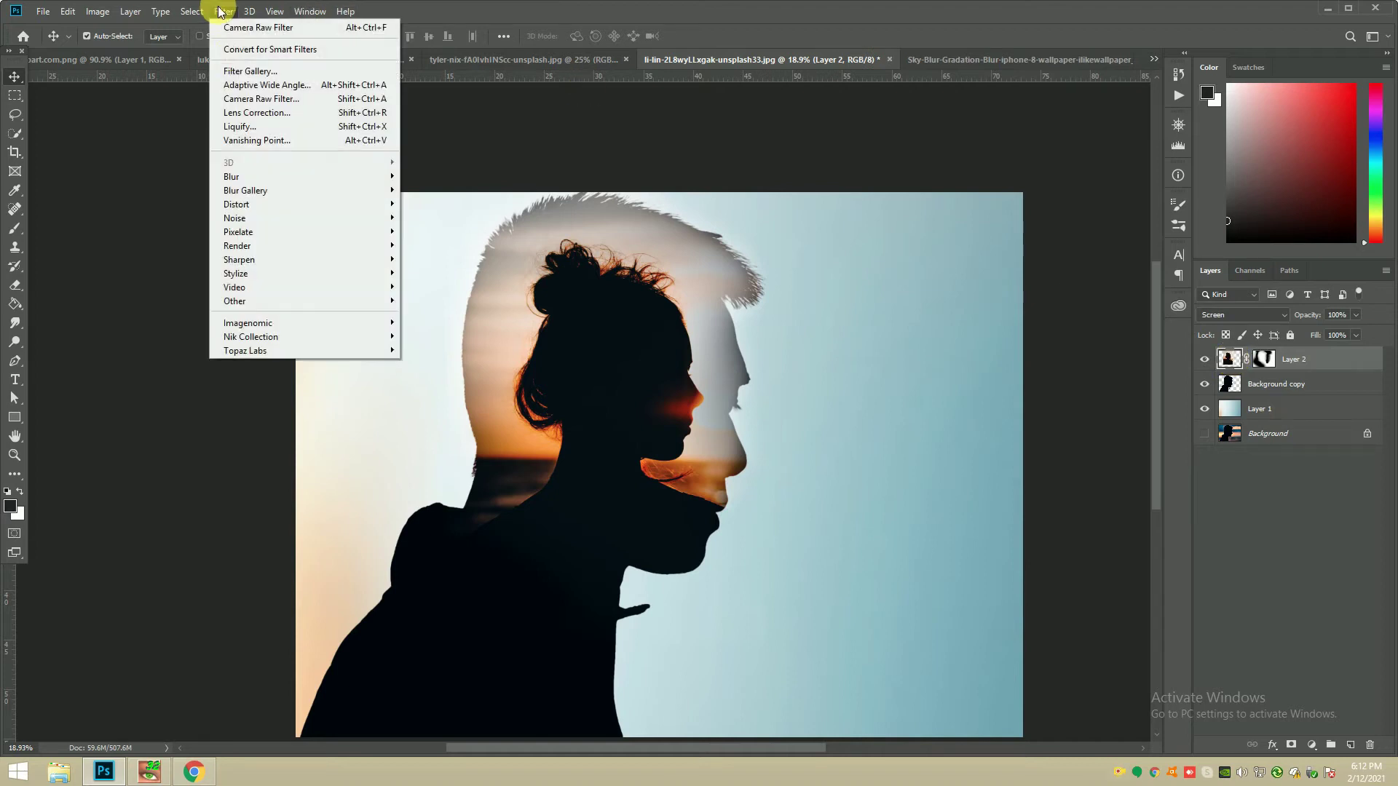
pyautogui.press('Escape')
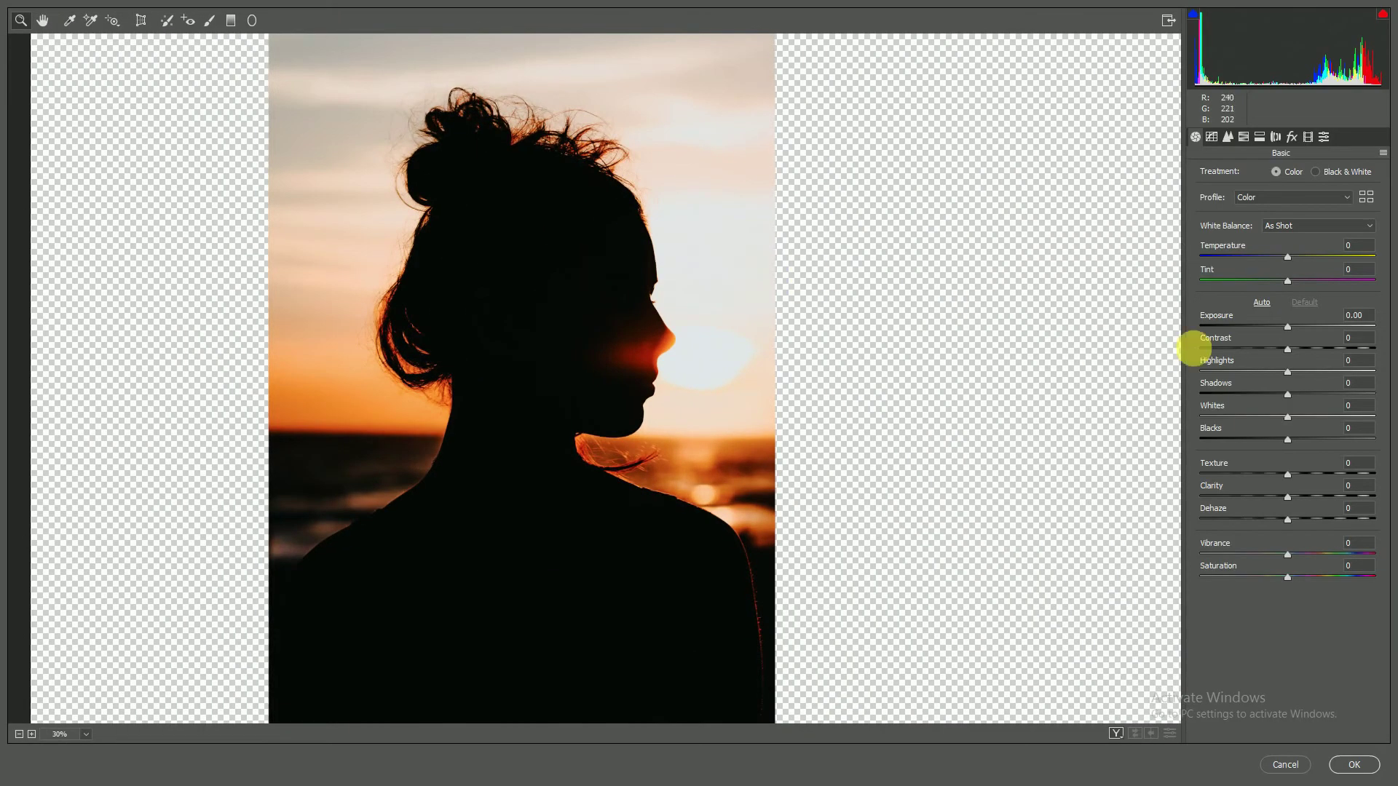
pyautogui.moveTo(1314, 397); pyautogui.dragTo(1325, 405)
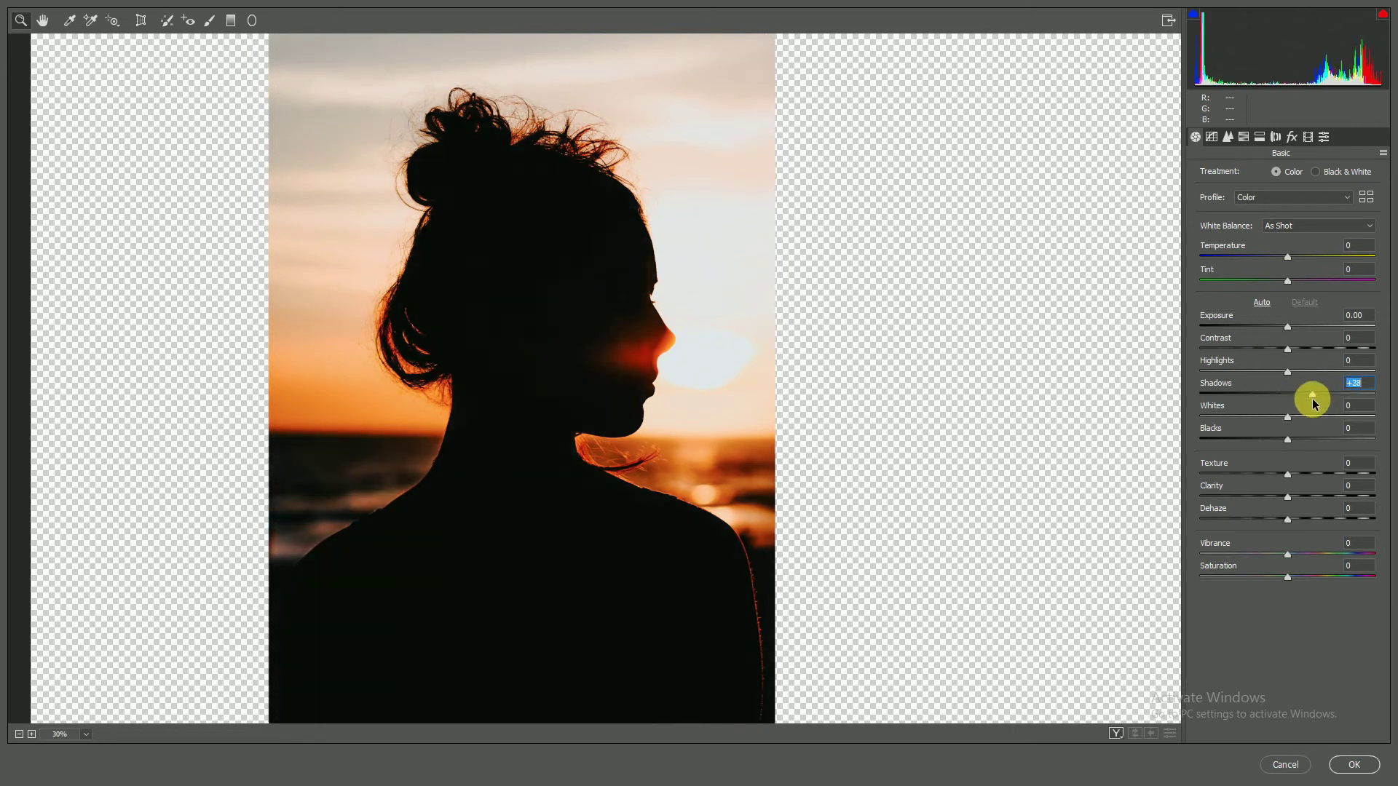
pyautogui.click(1307, 497)
# Step: Shape a custom point tone curve with an upper point at 192, then apply Camera Raw
pyautogui.click(1230, 140)
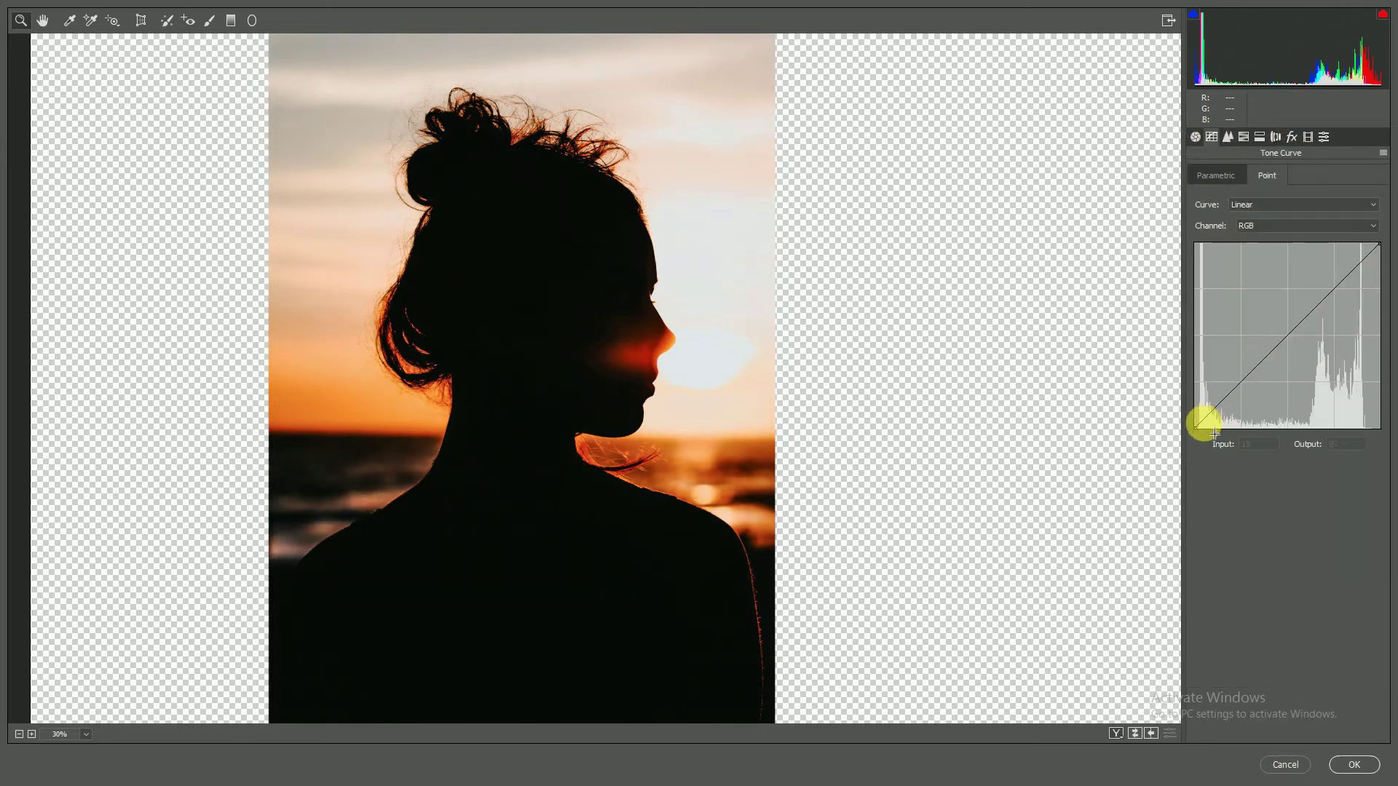
pyautogui.moveTo(1202, 432); pyautogui.dragTo(1196, 412)
pyautogui.moveTo(1253, 364); pyautogui.dragTo(1271, 360)
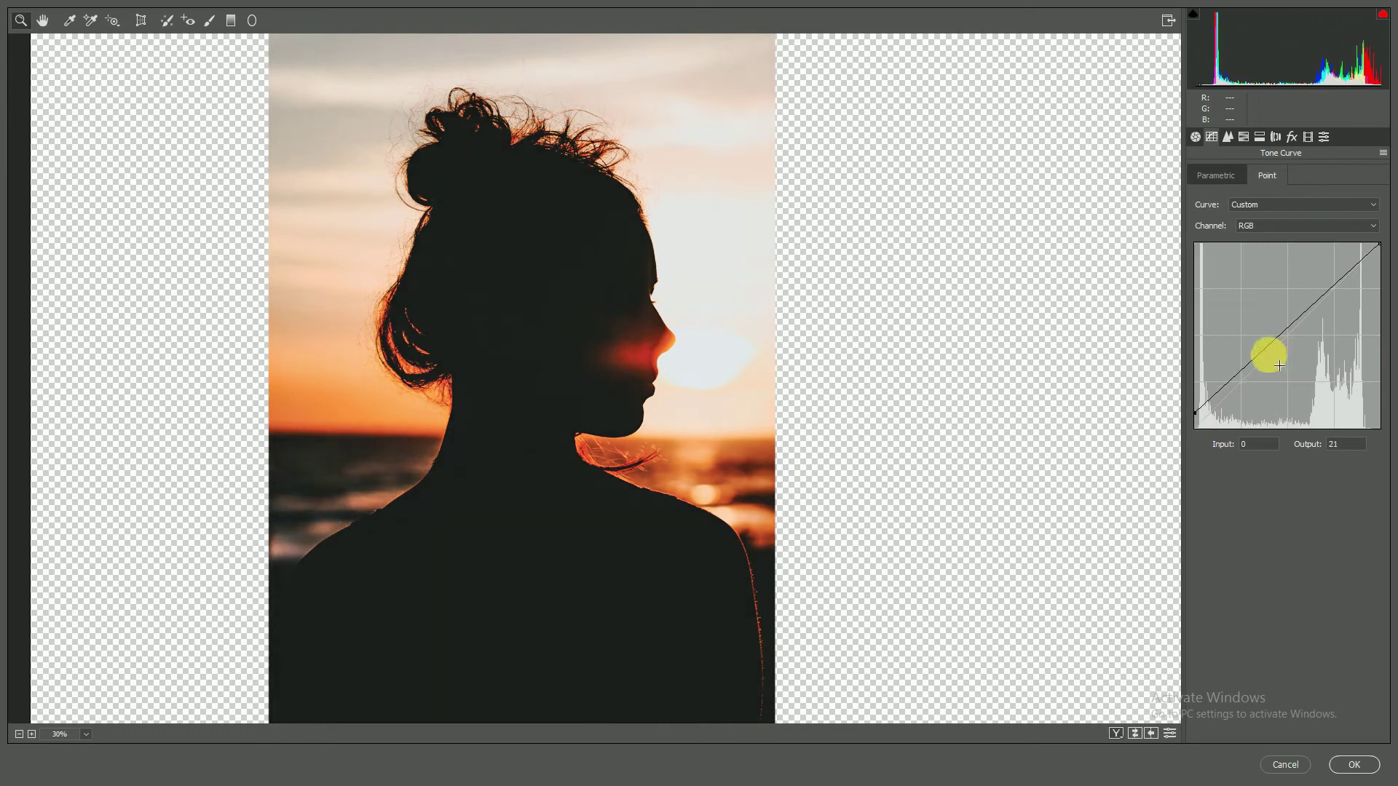
pyautogui.moveTo(1196, 413); pyautogui.dragTo(1202, 449)
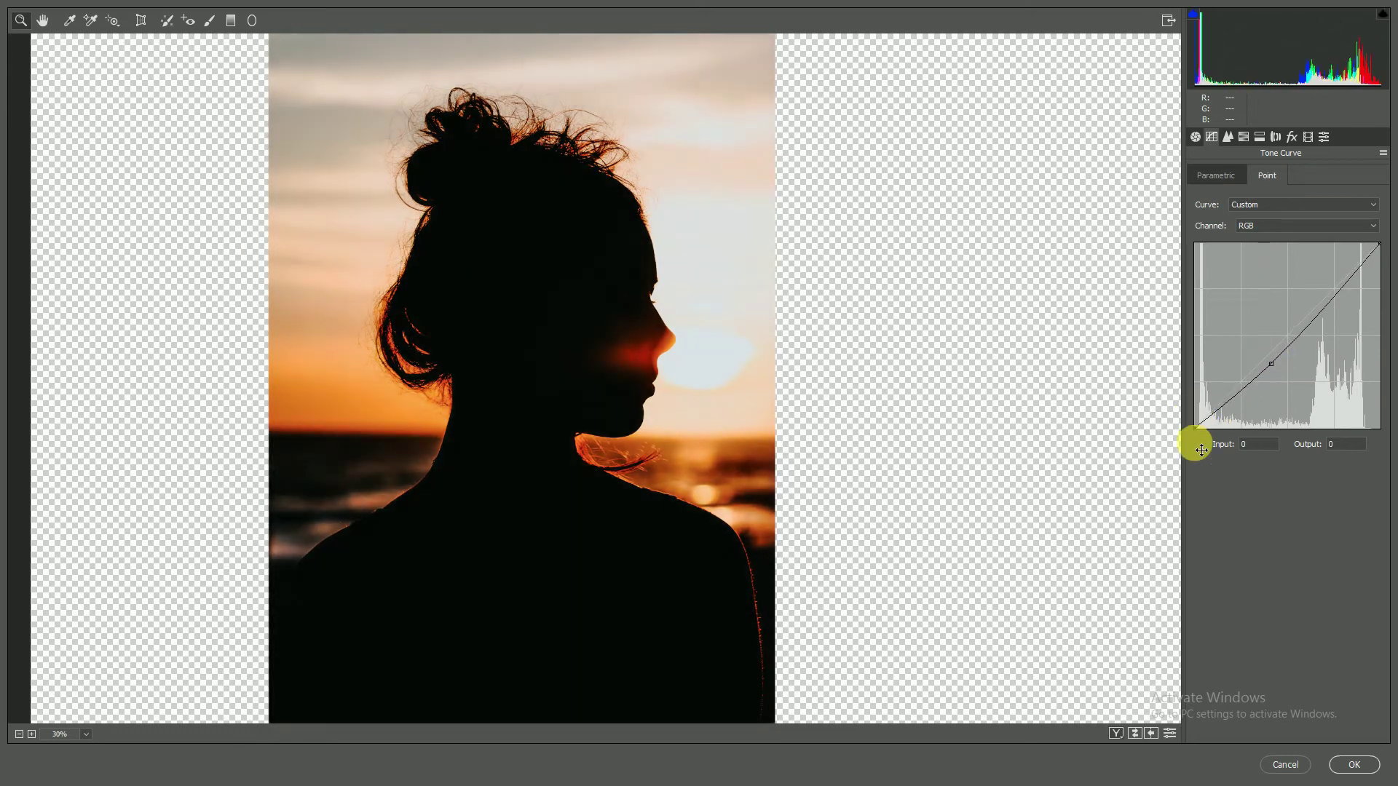
pyautogui.moveTo(1280, 372); pyautogui.dragTo(1274, 349)
pyautogui.click(1333, 288)
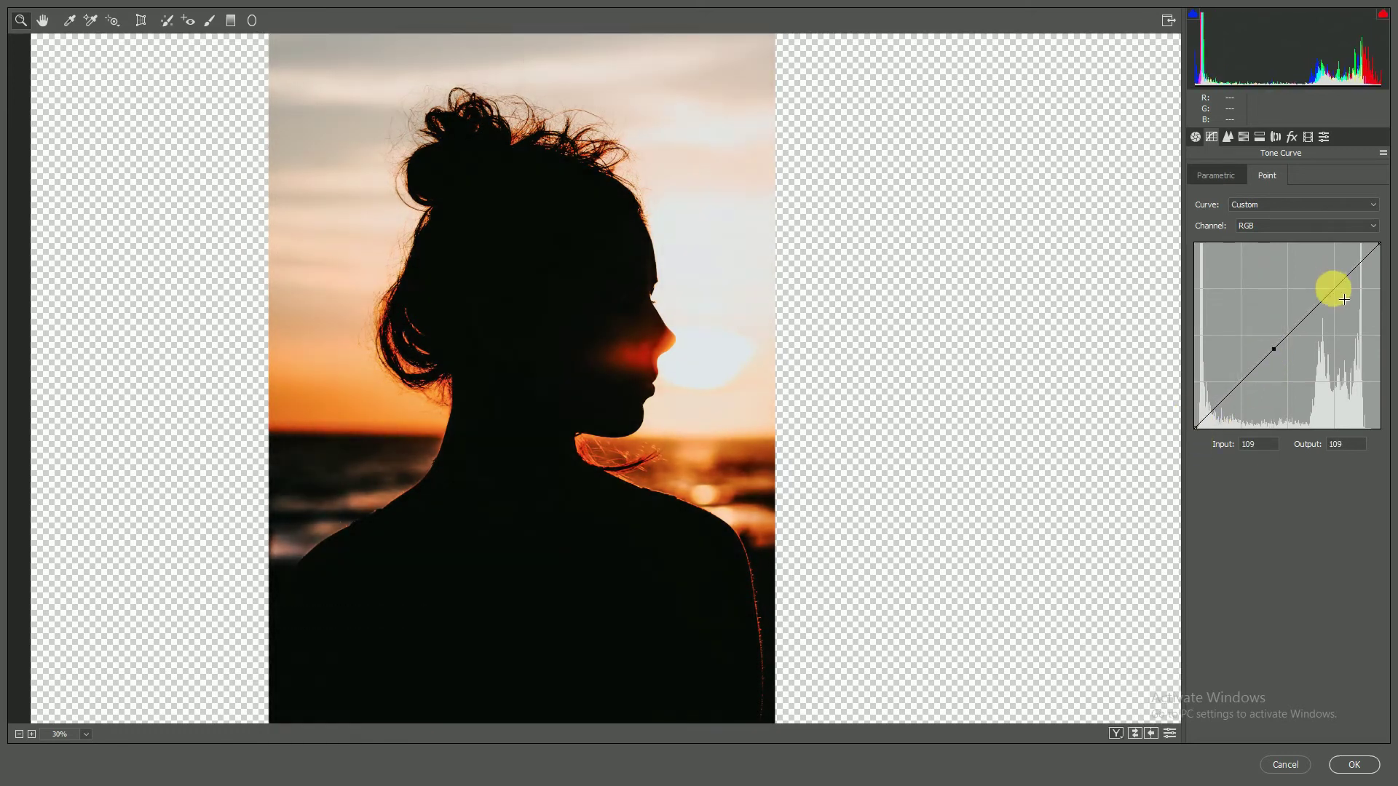
pyautogui.moveTo(1333, 288); pyautogui.dragTo(1333, 288)
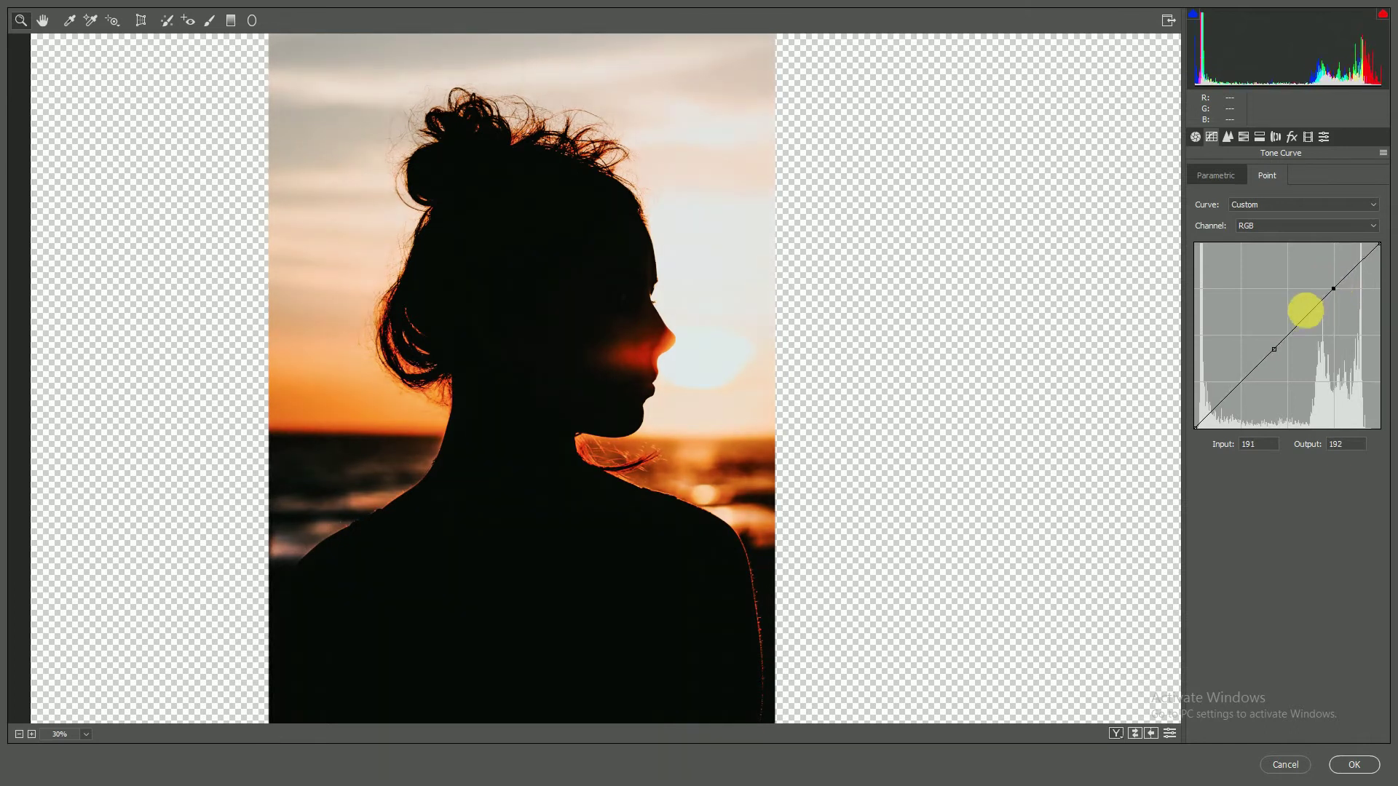
pyautogui.moveTo(1288, 359); pyautogui.dragTo(1282, 352)
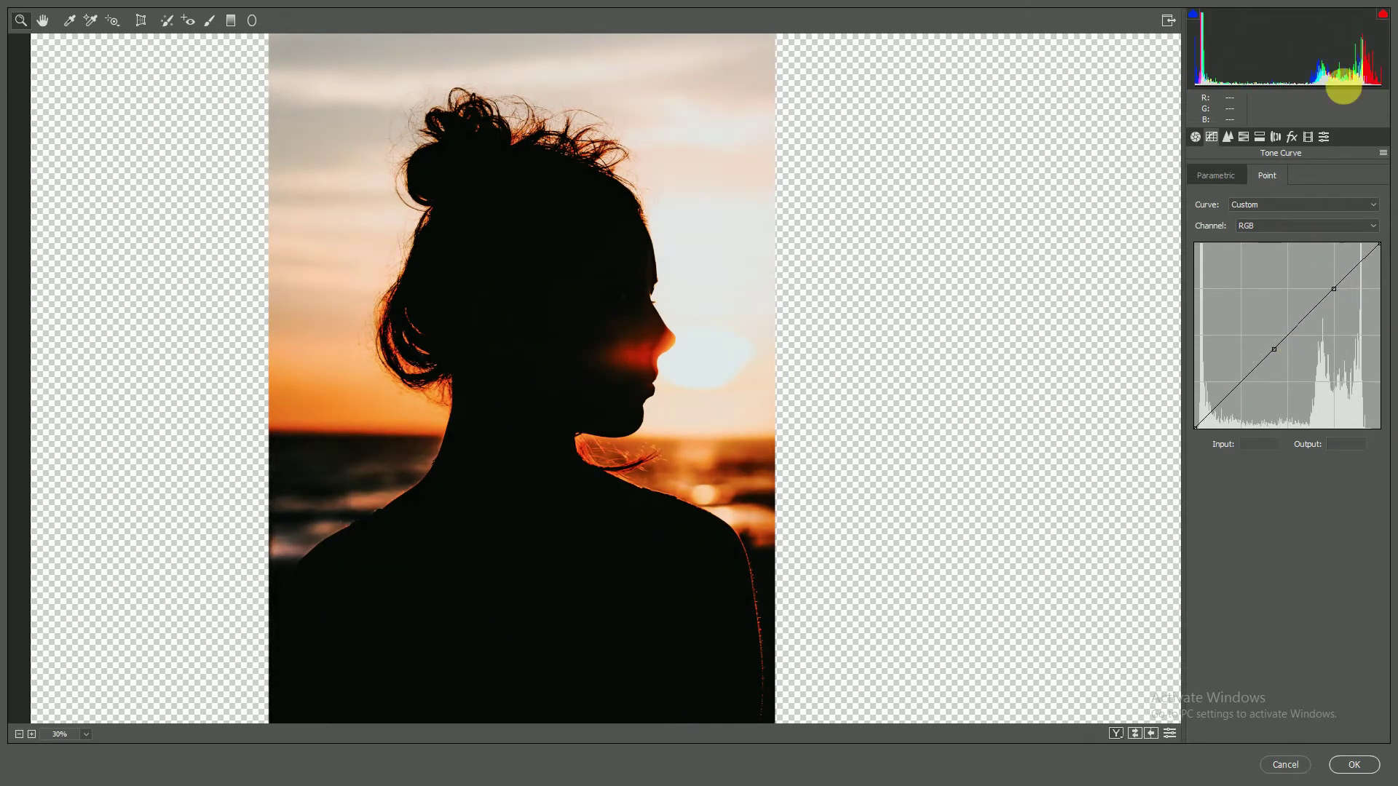
pyautogui.click(1356, 764)
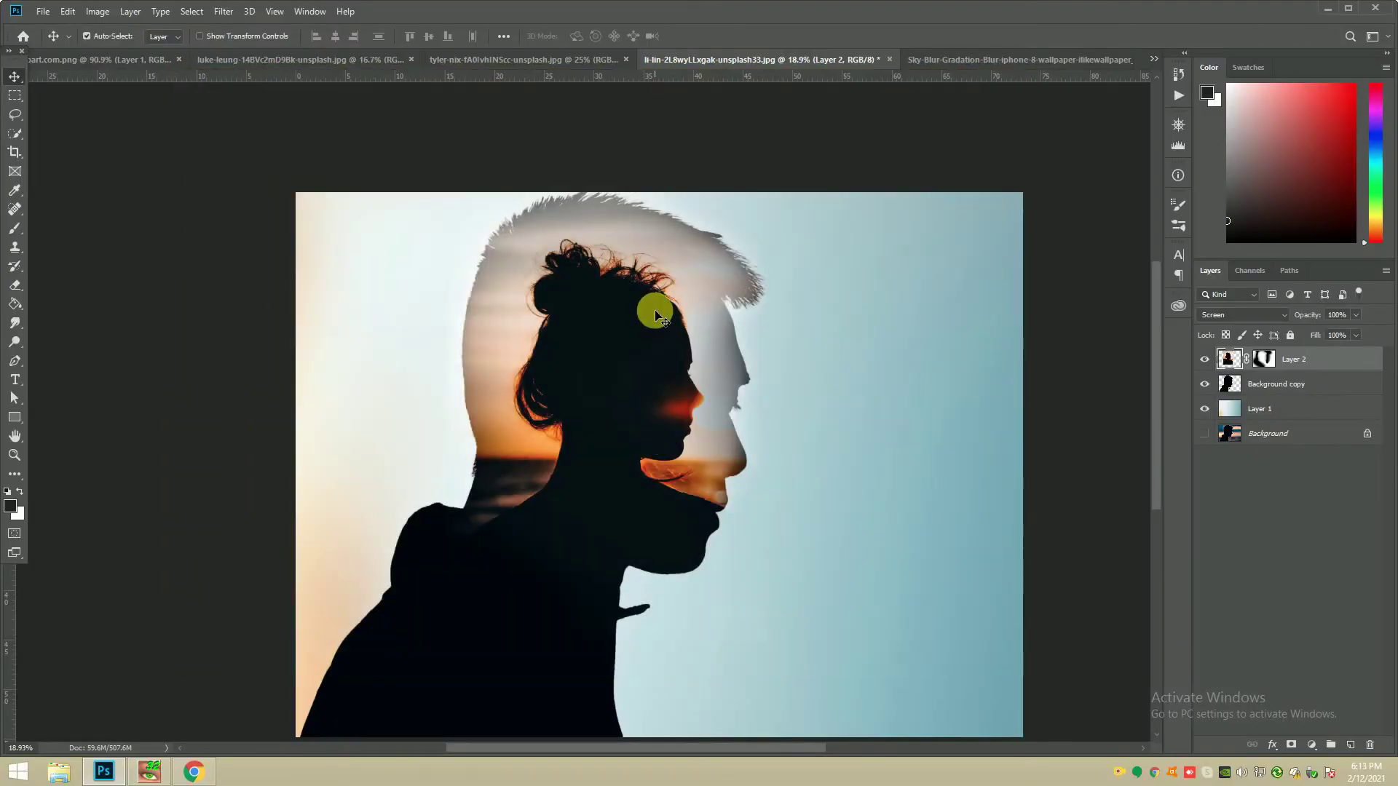
# Step: Erase the leftover sunset beside the neck at 55% eraser opacity
pyautogui.scroll(-2, 653, 312)
pyautogui.scroll(-1, 653, 312)
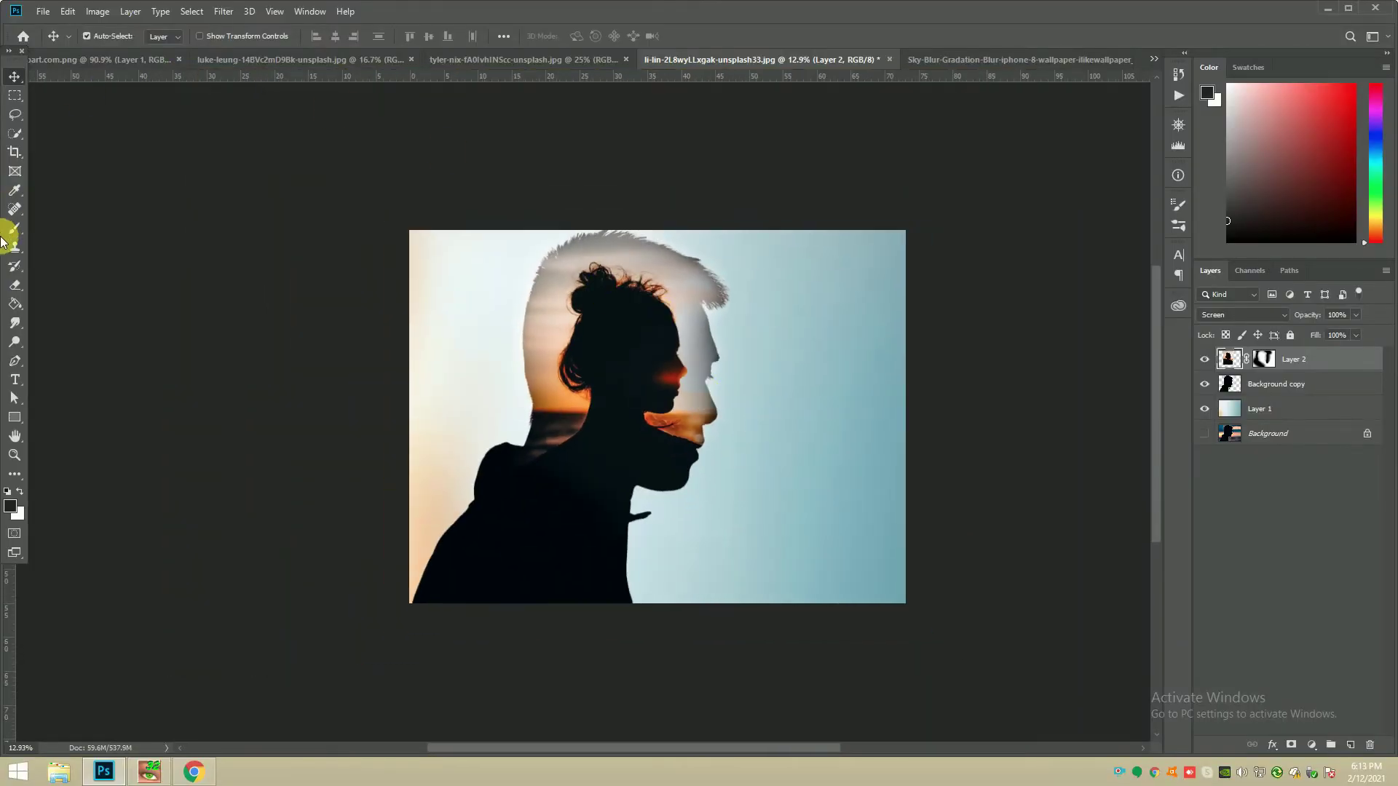
pyautogui.click(15, 286)
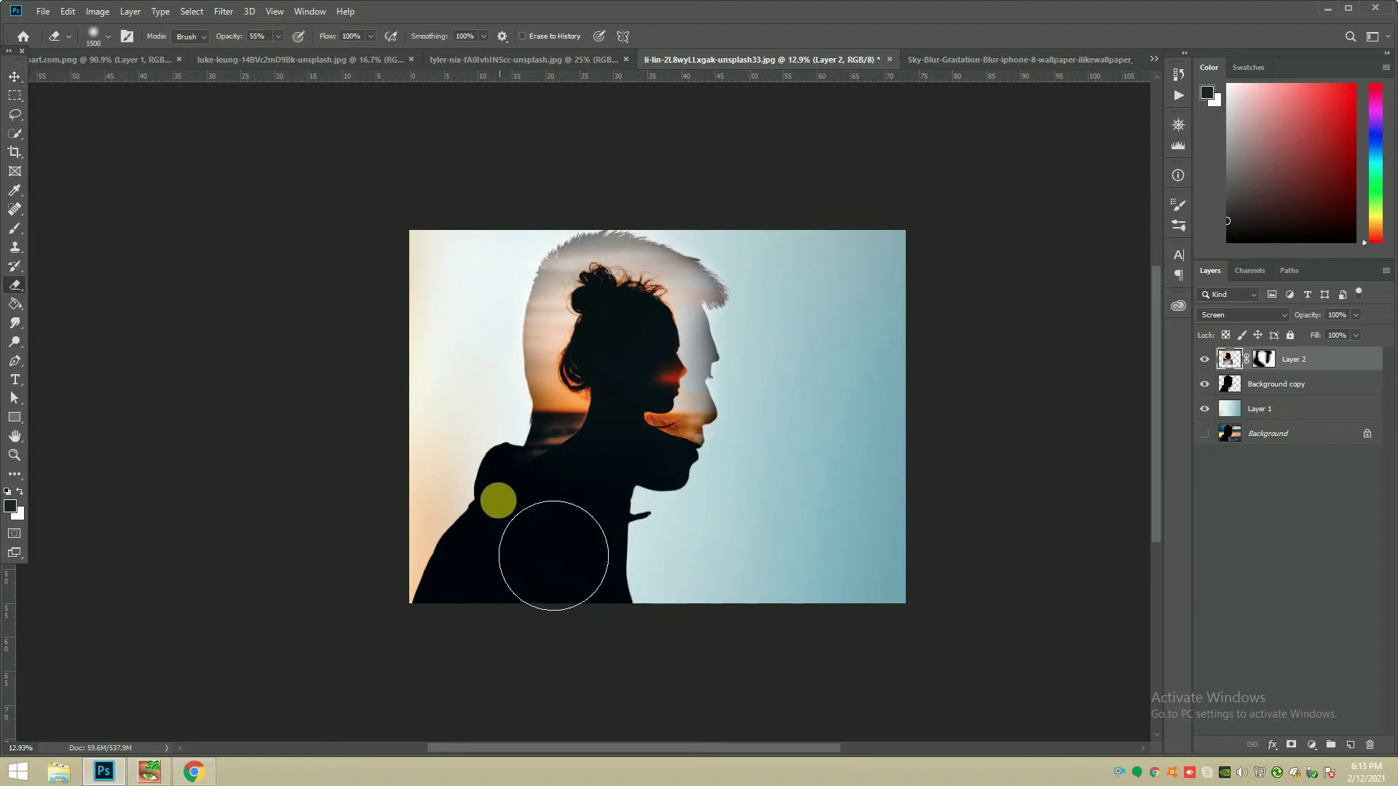
pyautogui.click(665, 521)
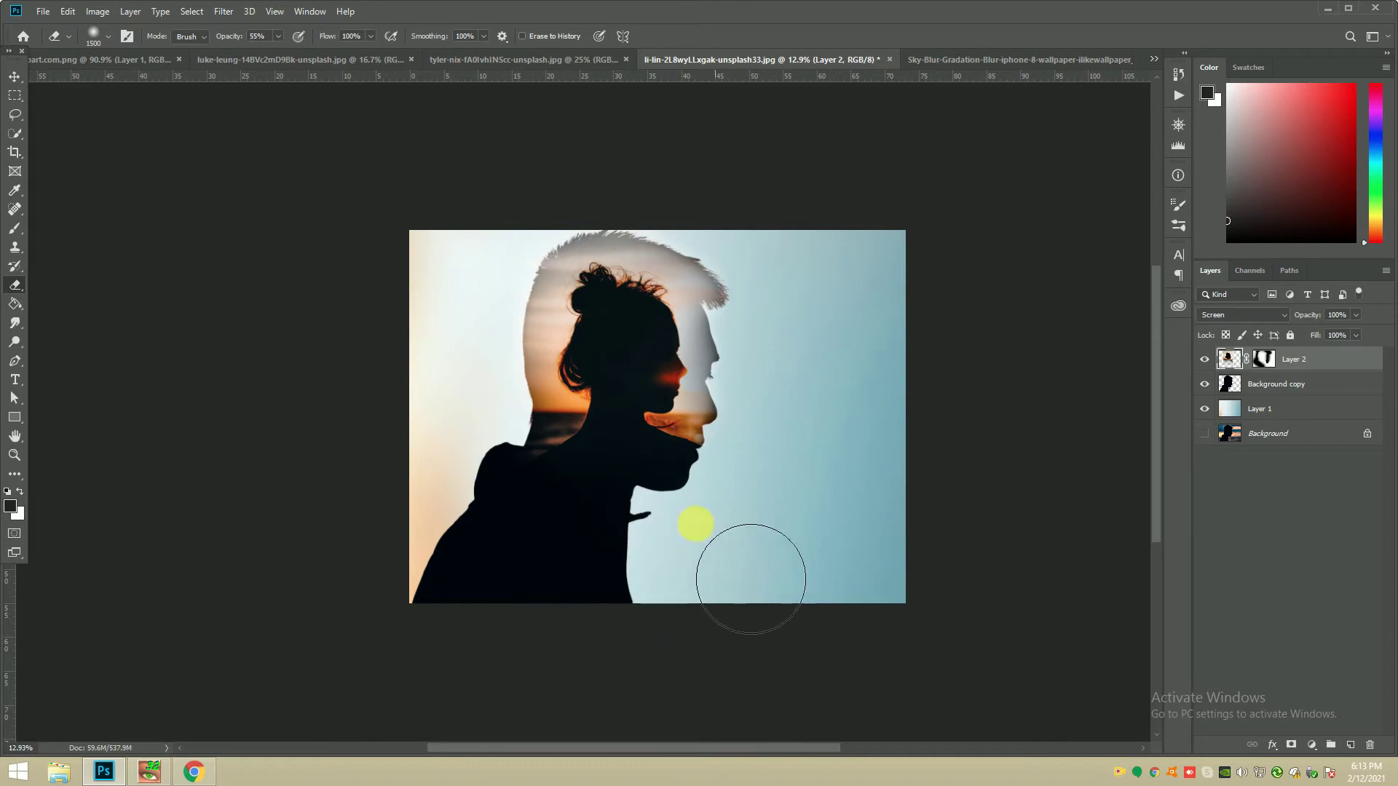
# Step: Switch back to the Move tool and bring up the art.com.png birds document
pyautogui.click(14, 77)
pyautogui.scroll(2, 589, 470)
pyautogui.scroll(-1, 590, 470)
pyautogui.click(145, 59)
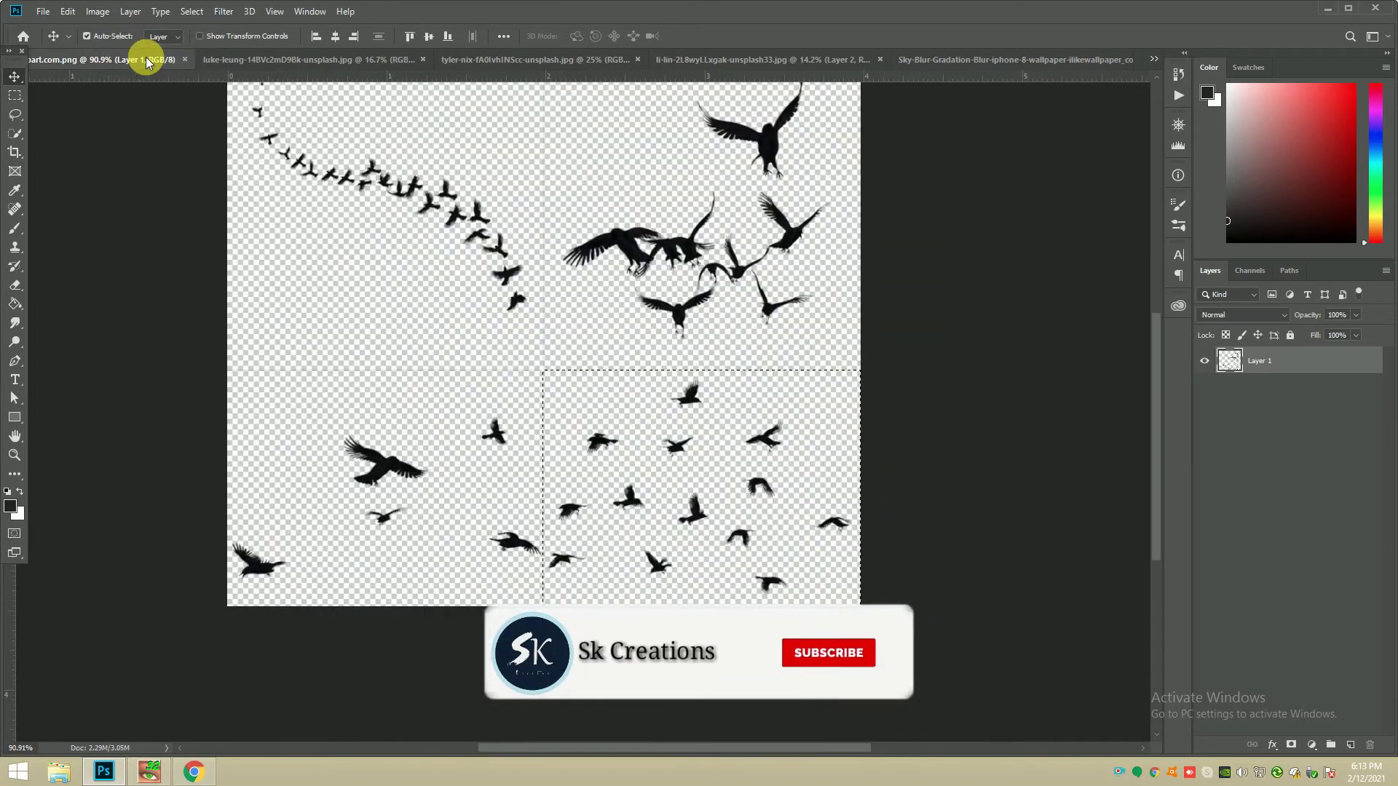
# Step: Bring the cave photo into the profile composition as a new layer
pyautogui.click(233, 59)
pyautogui.scroll(-2, 626, 510)
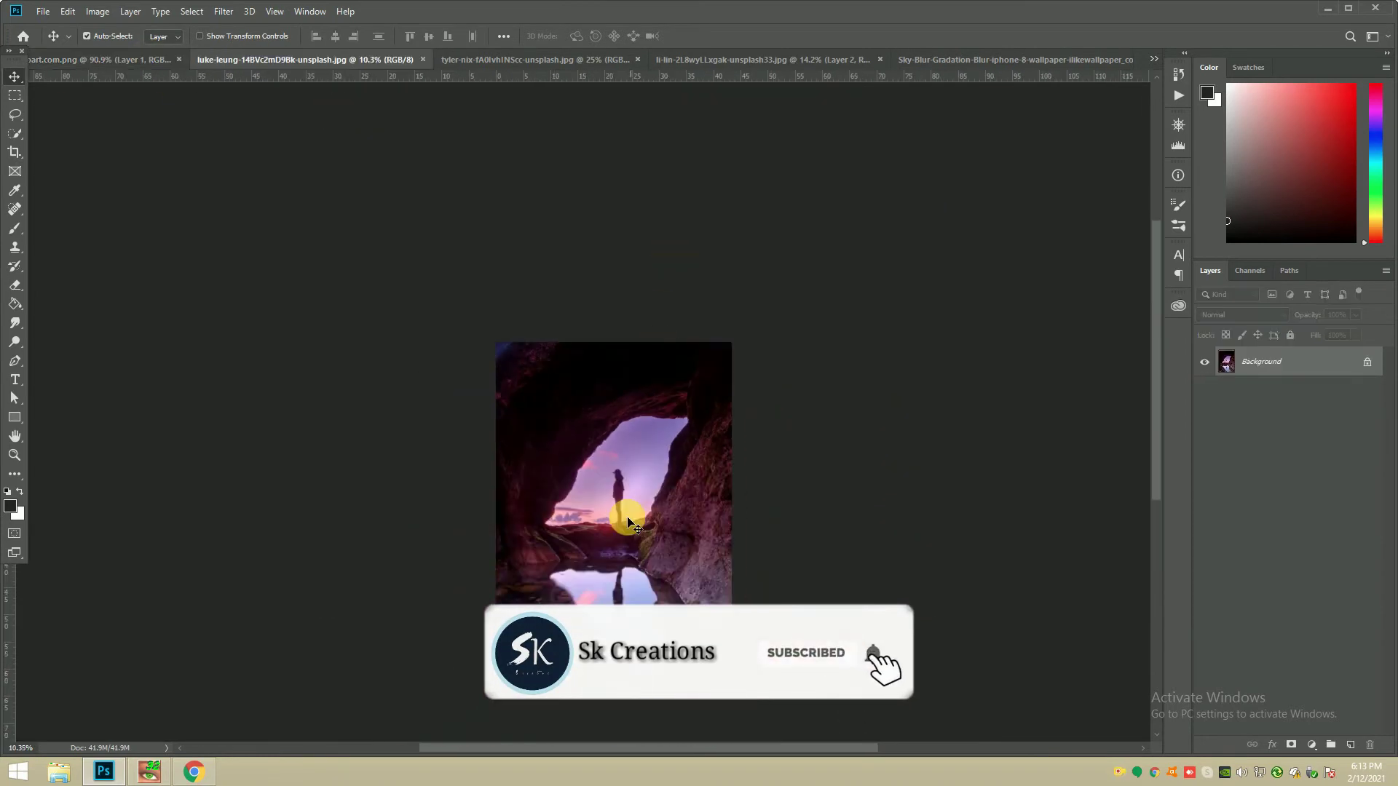
pyautogui.scroll(2, 633, 491)
pyautogui.scroll(1, 636, 490)
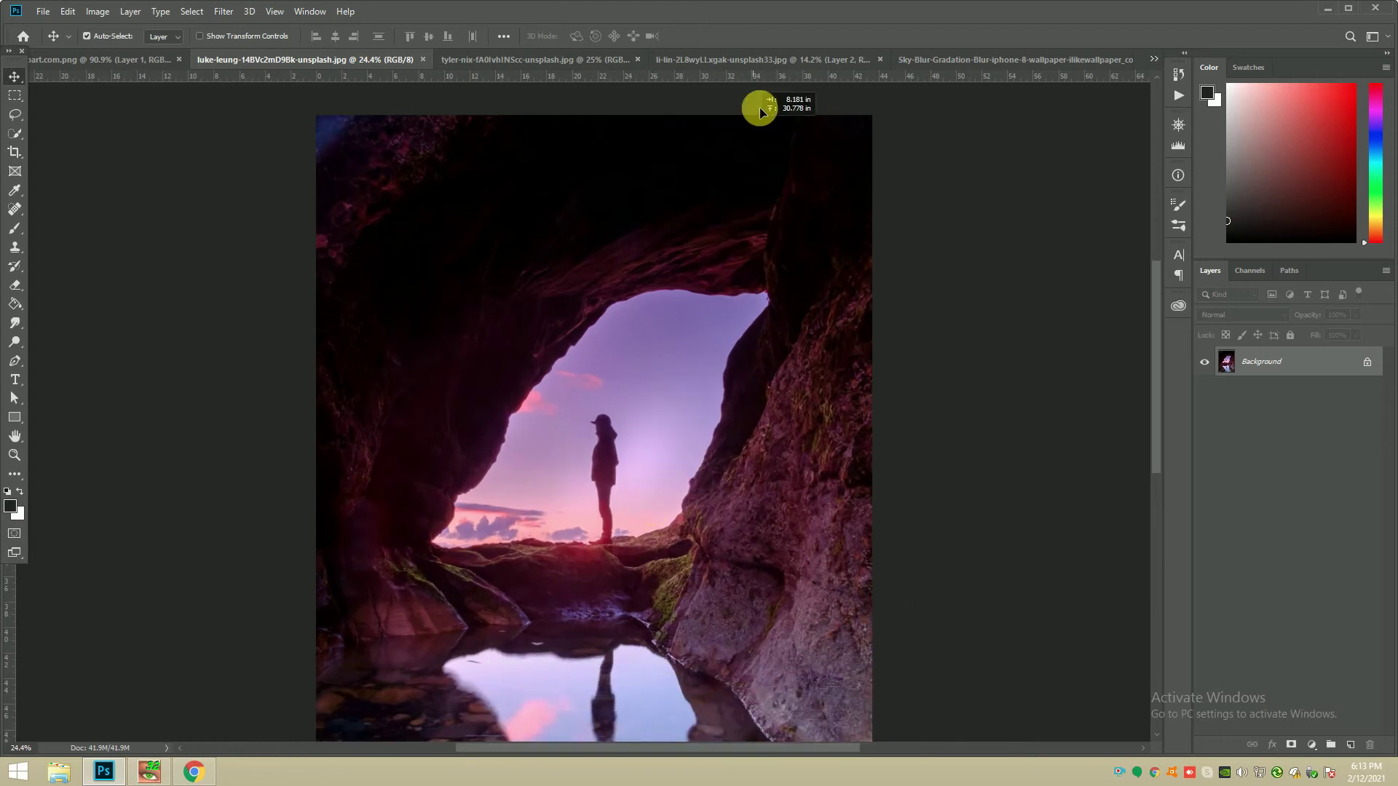
pyautogui.scroll(2, 755, 109)
pyautogui.click(785, 57)
pyautogui.moveTo(539, 468); pyautogui.dragTo(540, 468)
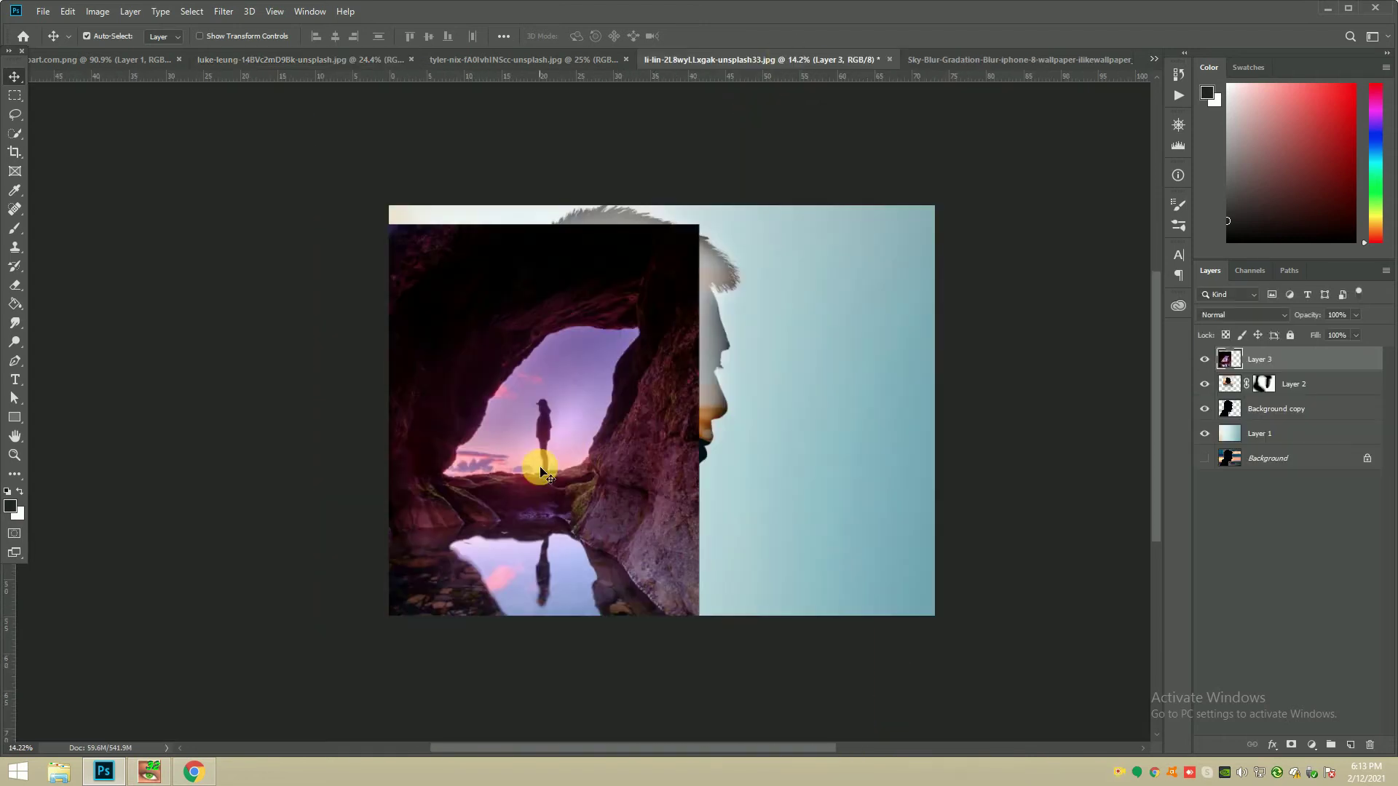
# Step: Resize the cave image (about 68%, then 130%) and align it to the canvas left edge
pyautogui.hotkey('ctrl', 't')
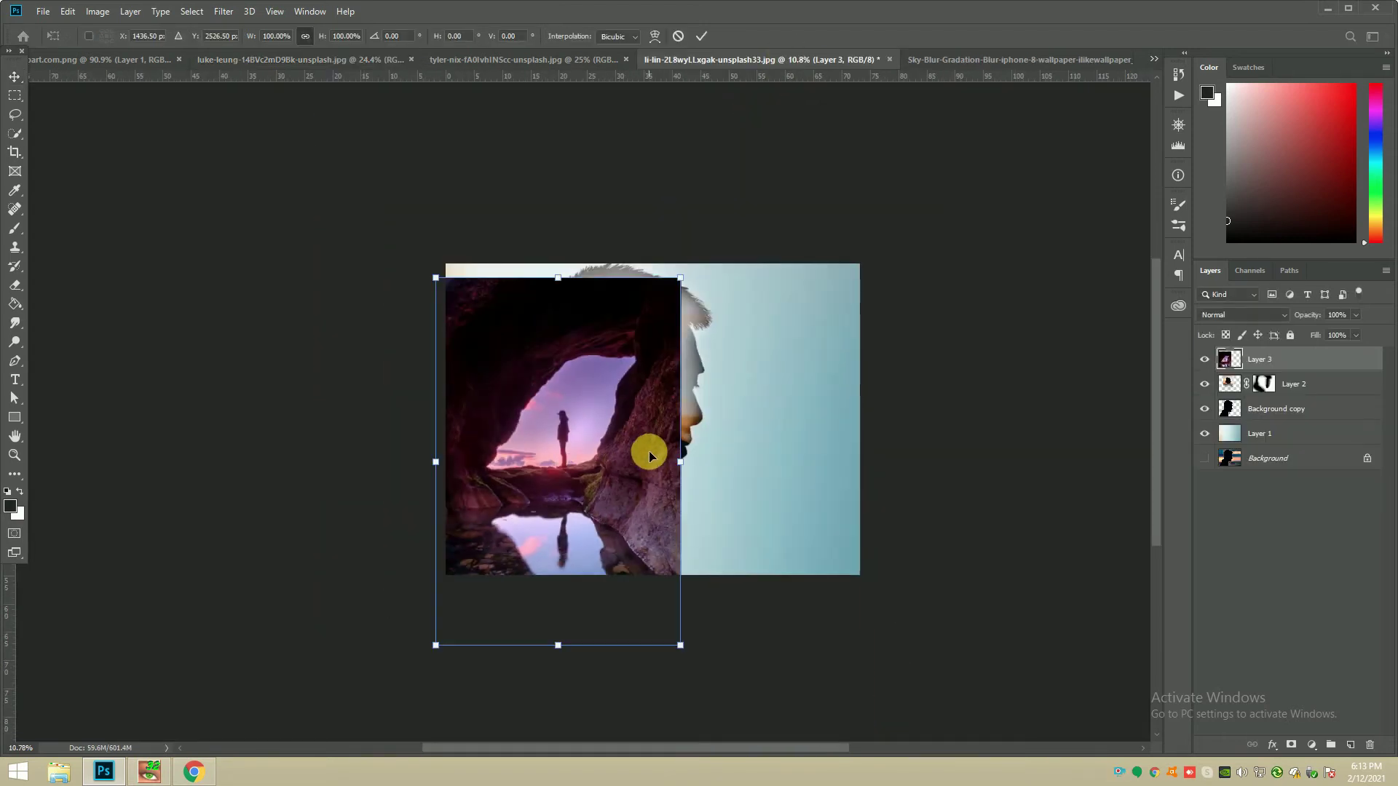
pyautogui.moveTo(648, 451); pyautogui.dragTo(661, 508)
pyautogui.moveTo(692, 337); pyautogui.dragTo(653, 395)
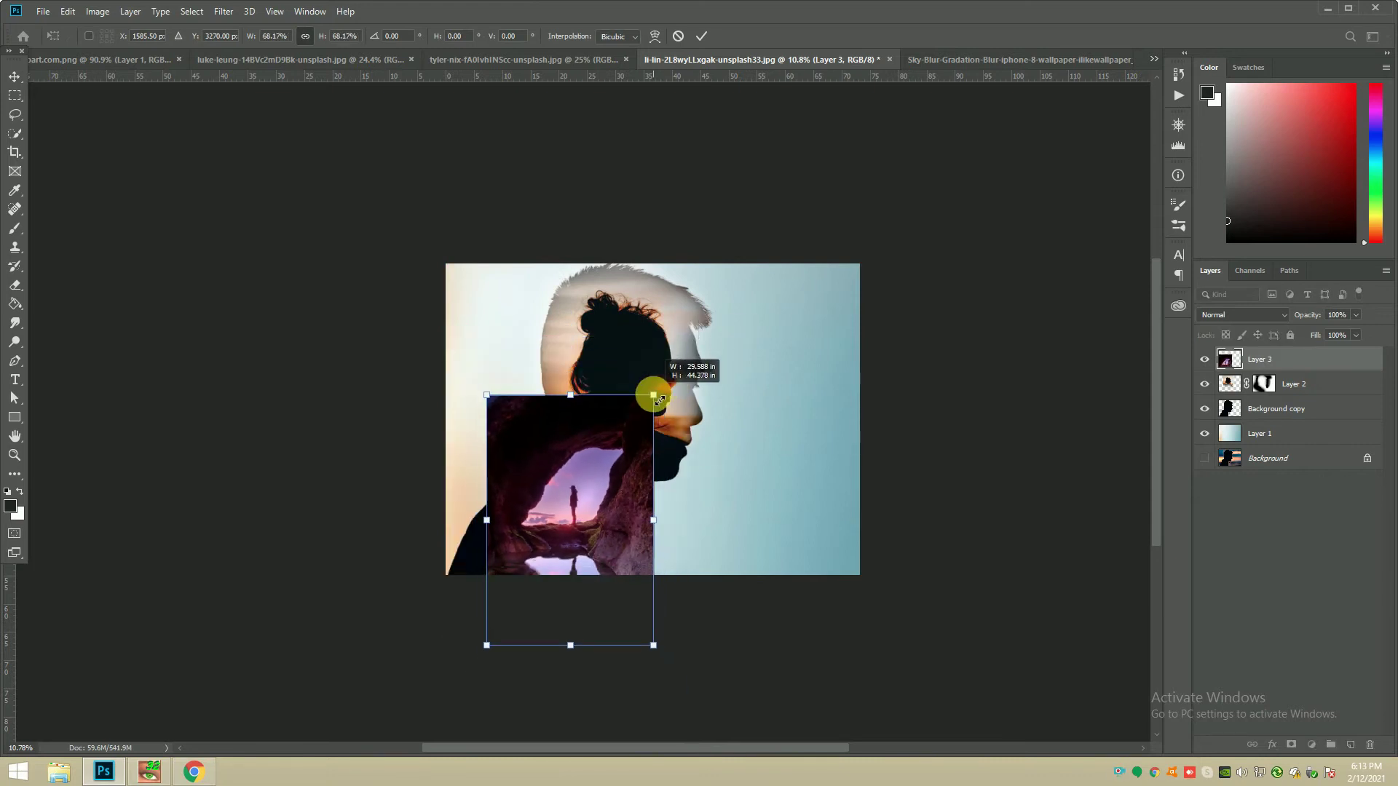
pyautogui.moveTo(614, 529); pyautogui.dragTo(593, 543)
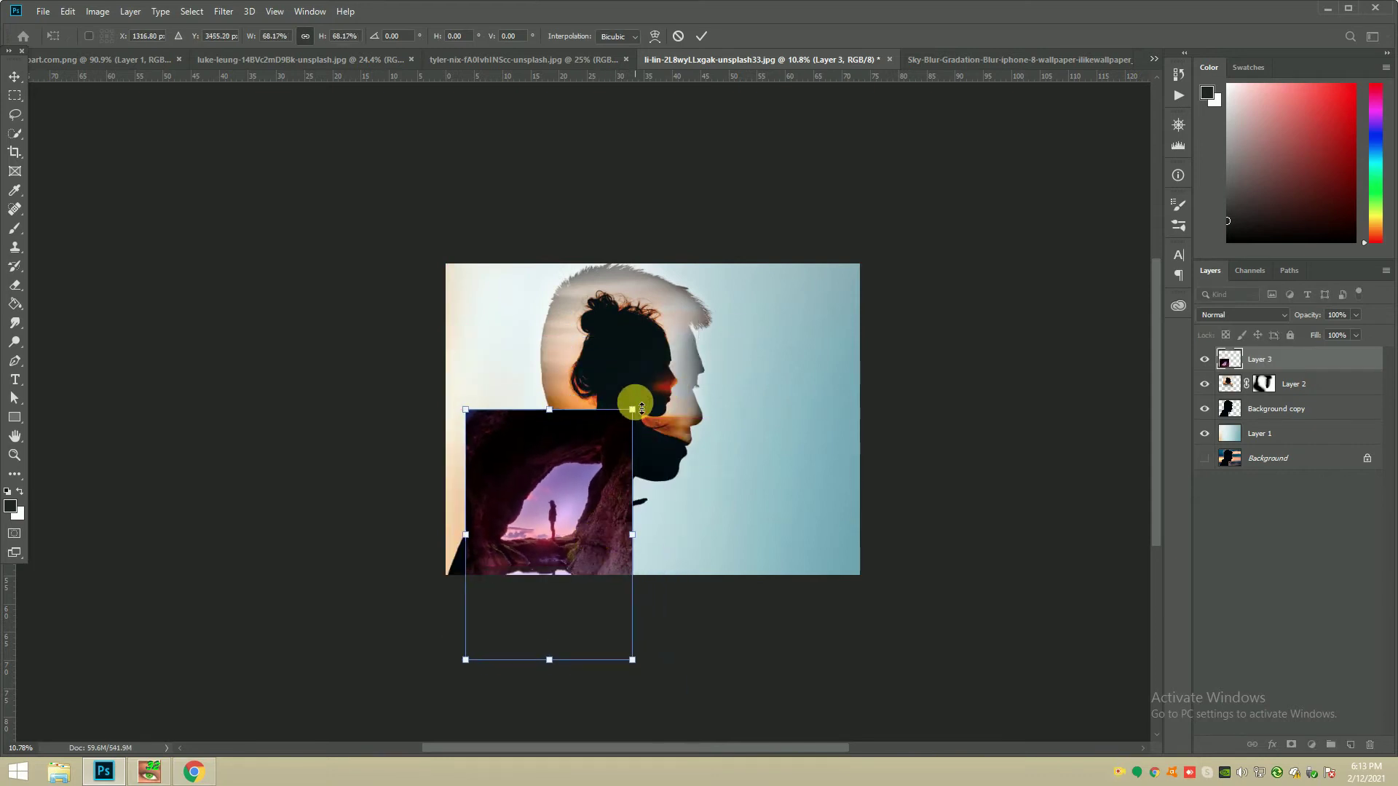
pyautogui.press('Return')
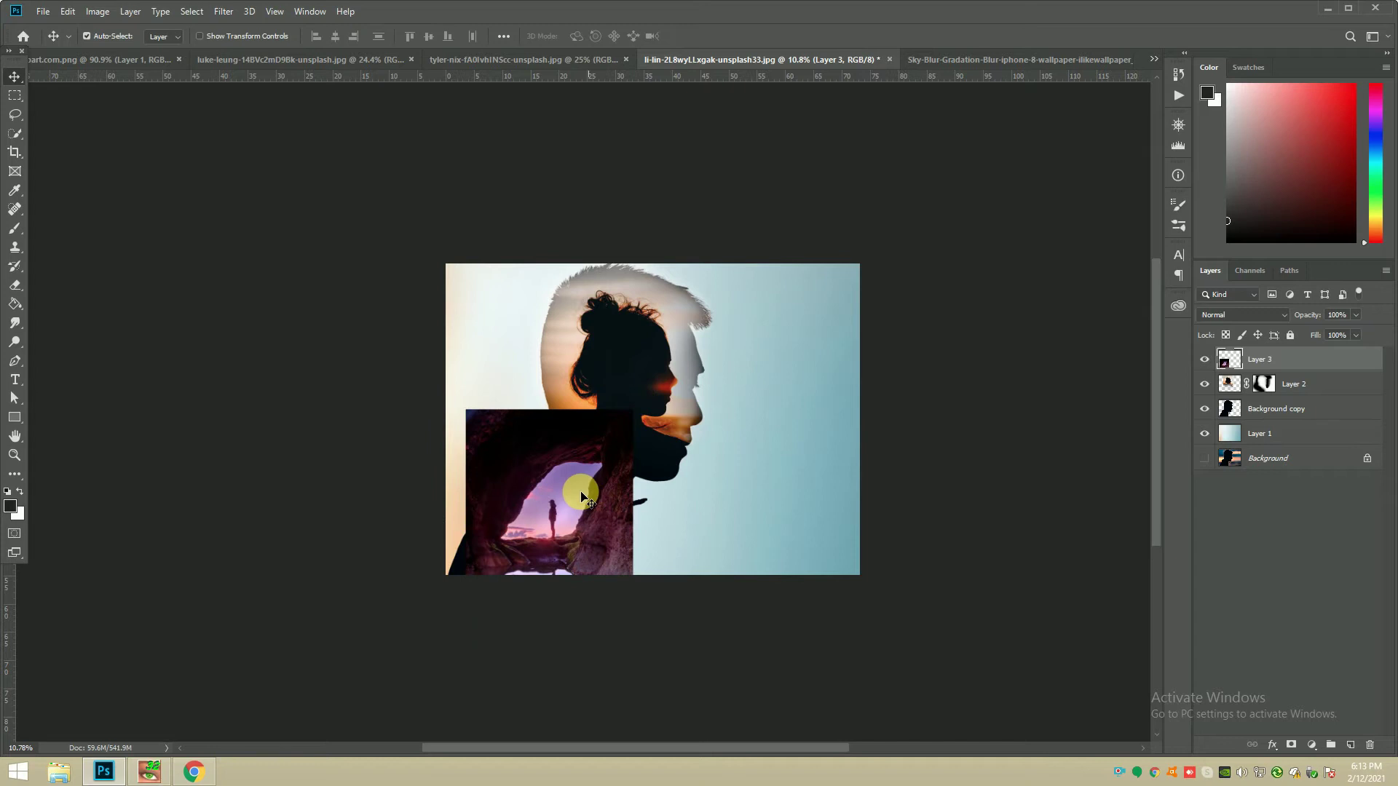
pyautogui.scroll(1, 581, 490)
pyautogui.hotkey('ctrl', 't')
pyautogui.moveTo(645, 384); pyautogui.dragTo(684, 335)
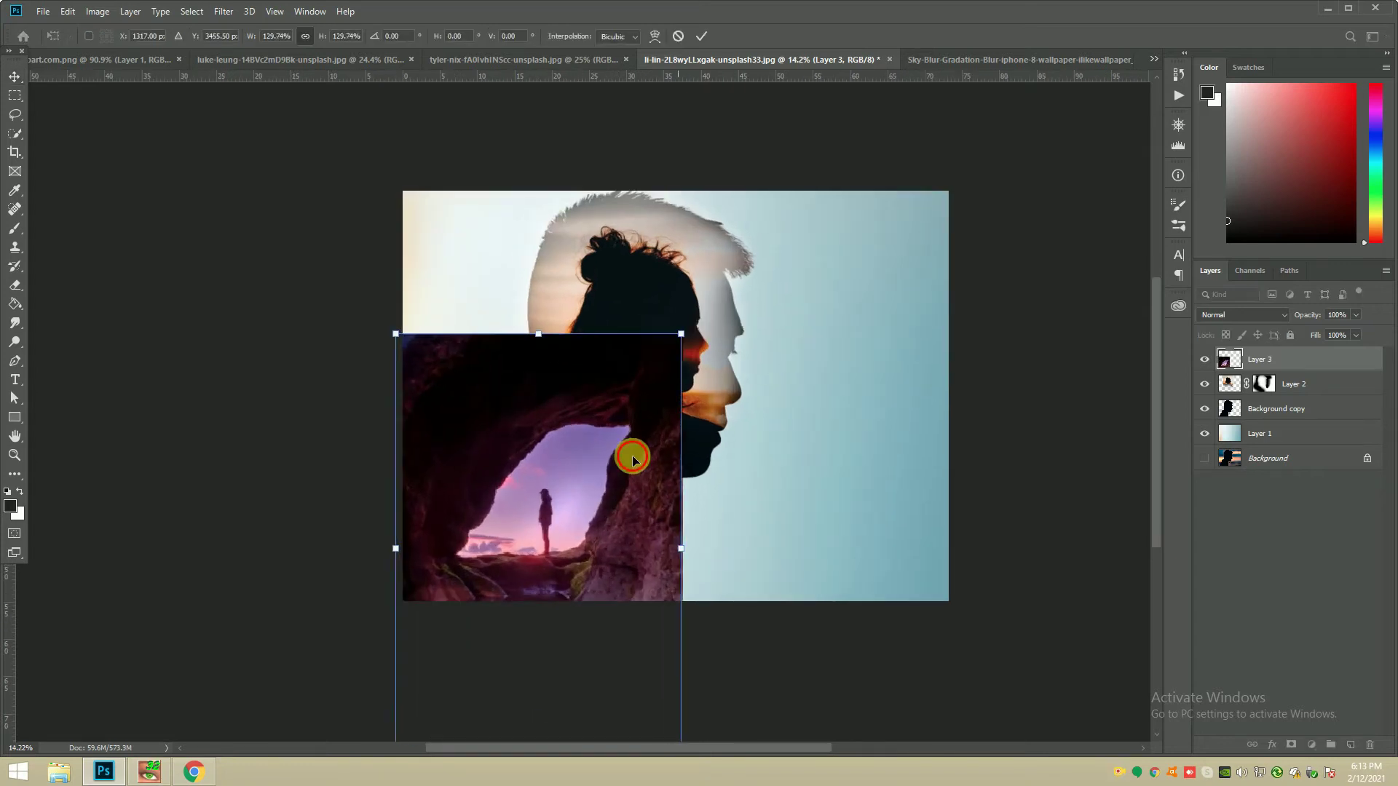
pyautogui.moveTo(624, 458); pyautogui.dragTo(647, 443)
pyautogui.click(700, 33)
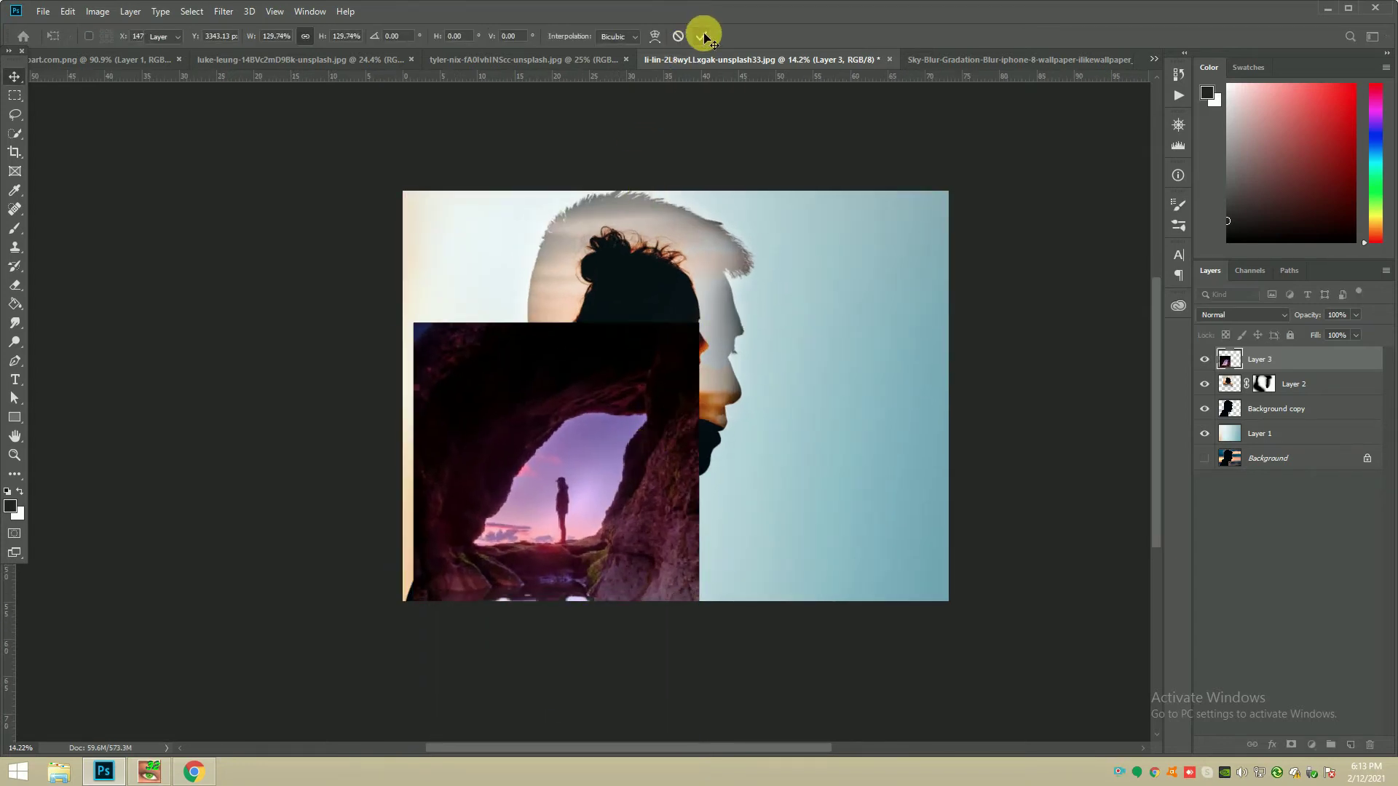
pyautogui.moveTo(645, 412); pyautogui.dragTo(635, 426)
# Step: Blend the cave layer in Screen mode and move it slightly down
pyautogui.click(1209, 318)
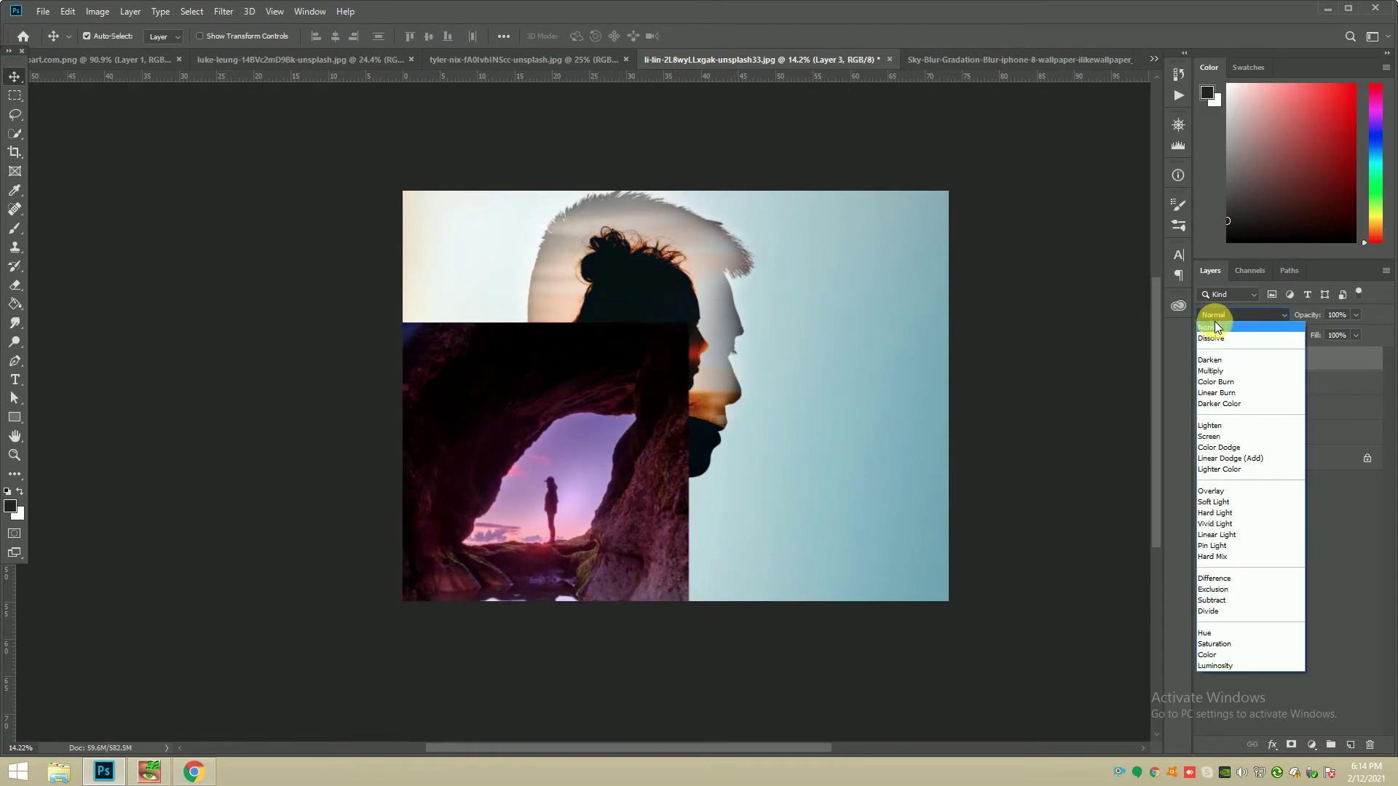
pyautogui.click(1219, 438)
pyautogui.hotkey('ctrl', 't')
pyautogui.moveTo(660, 411); pyautogui.dragTo(660, 431)
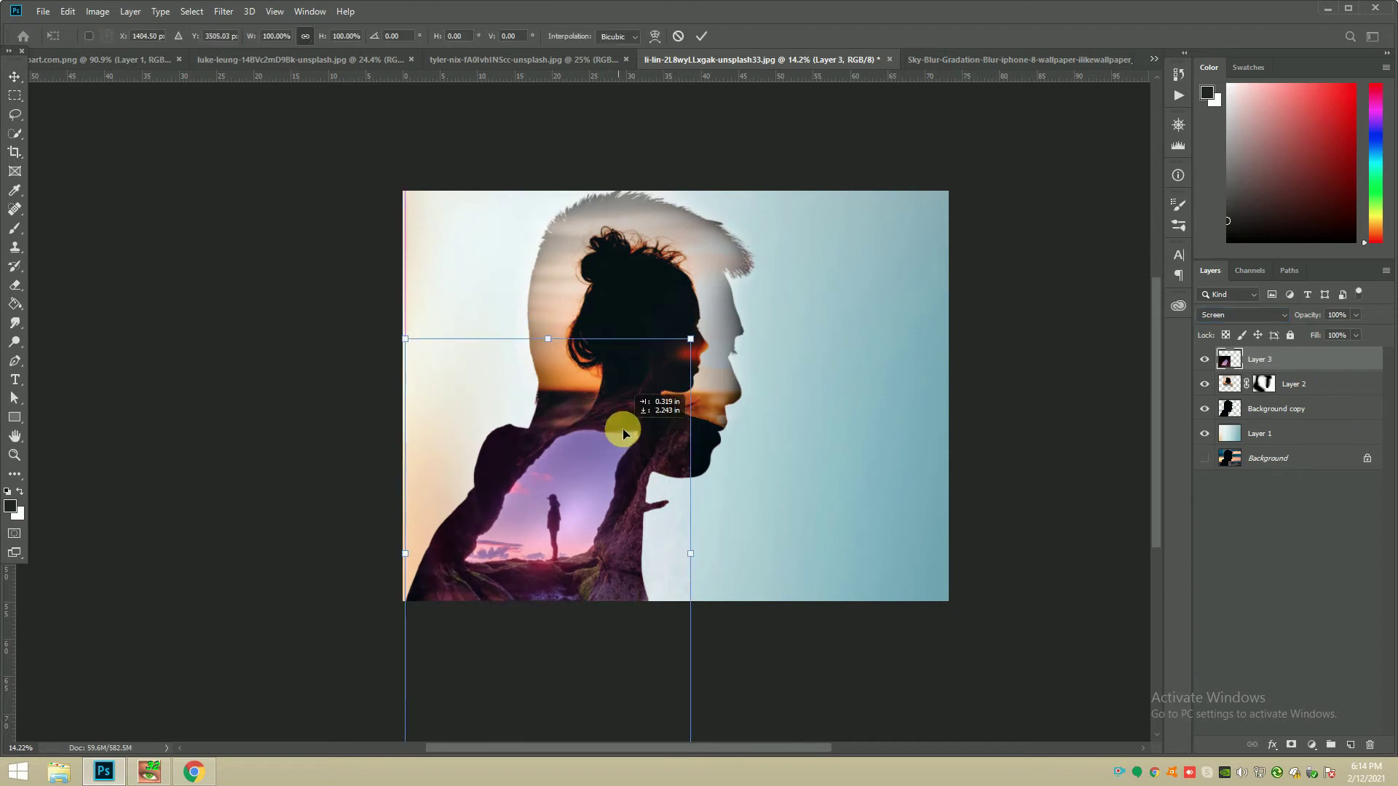
pyautogui.click(701, 36)
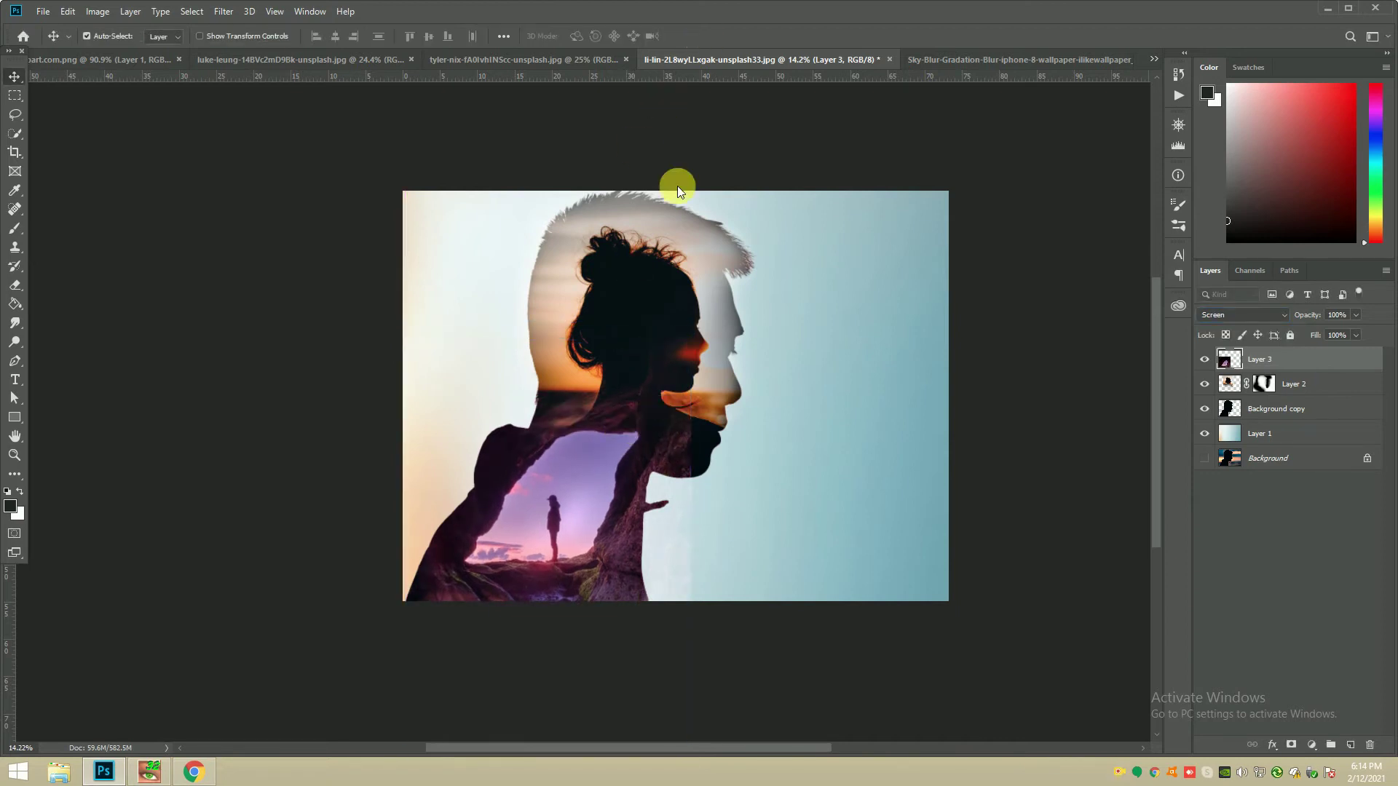
# Step: Shift the cave image down, add a layer mask to Layer 3, and paint out the chin
pyautogui.moveTo(666, 455); pyautogui.dragTo(667, 454)
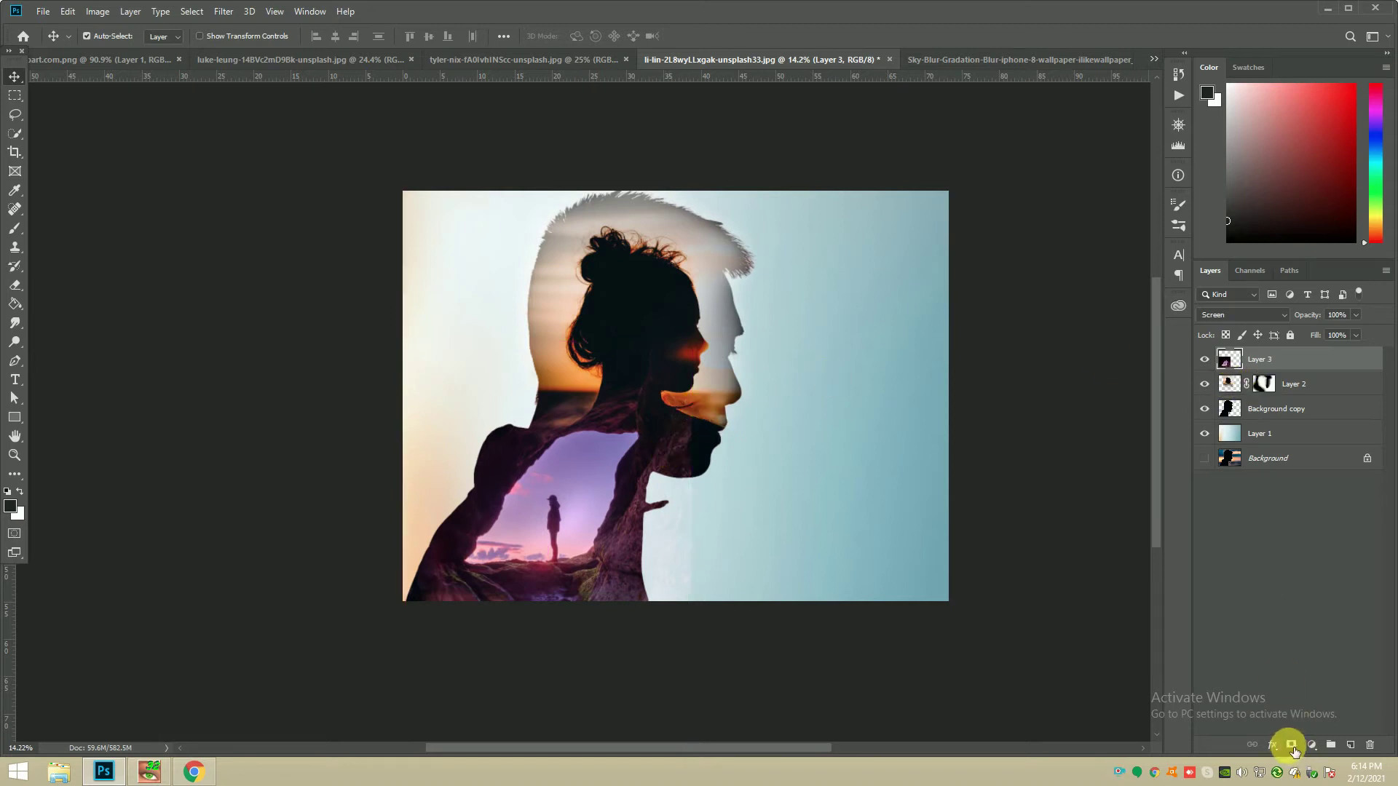
pyautogui.click(1291, 746)
pyautogui.click(15, 231)
pyautogui.moveTo(670, 384); pyautogui.dragTo(732, 467)
# Step: Return to the Brush, open its opacity setting and enlarge the brush
pyautogui.click(16, 284)
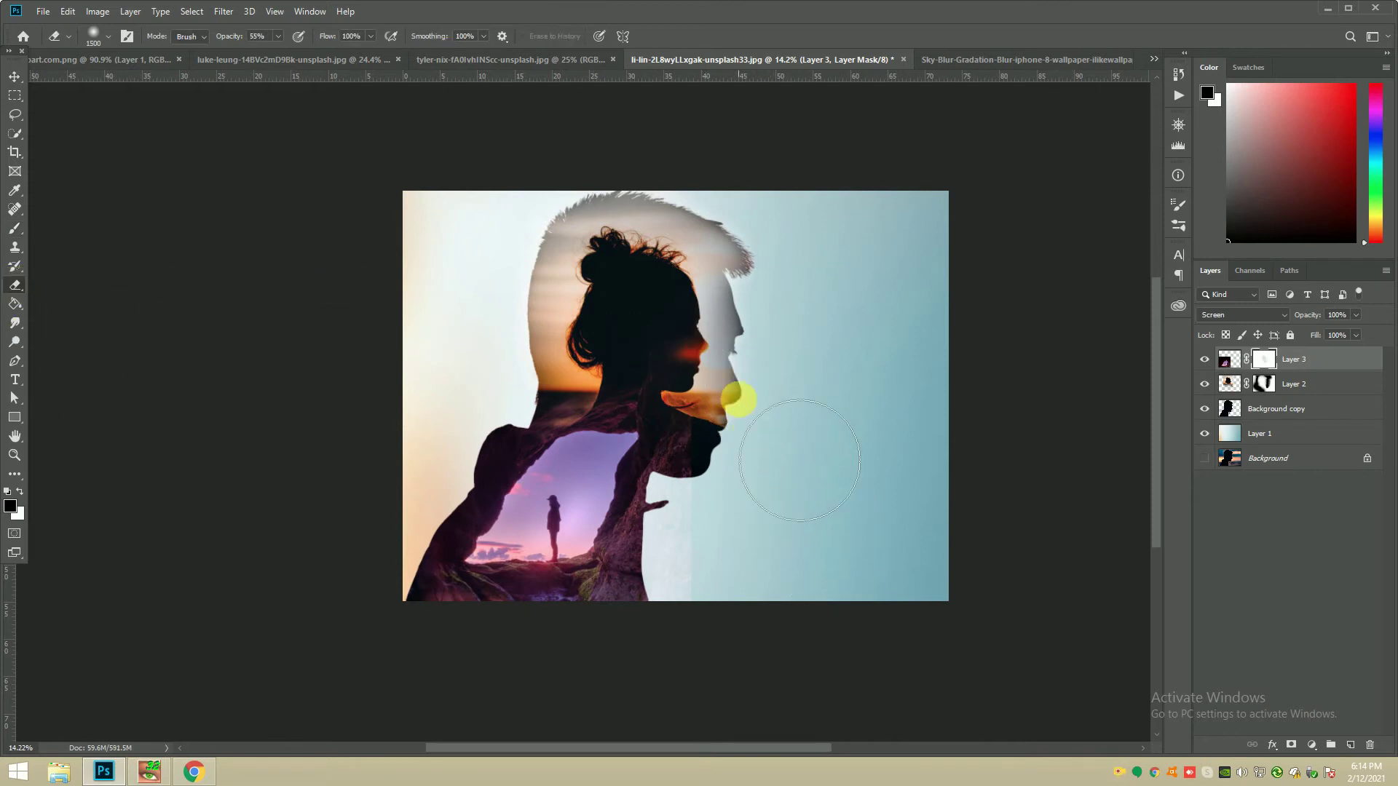
pyautogui.click(15, 228)
pyautogui.click(337, 35)
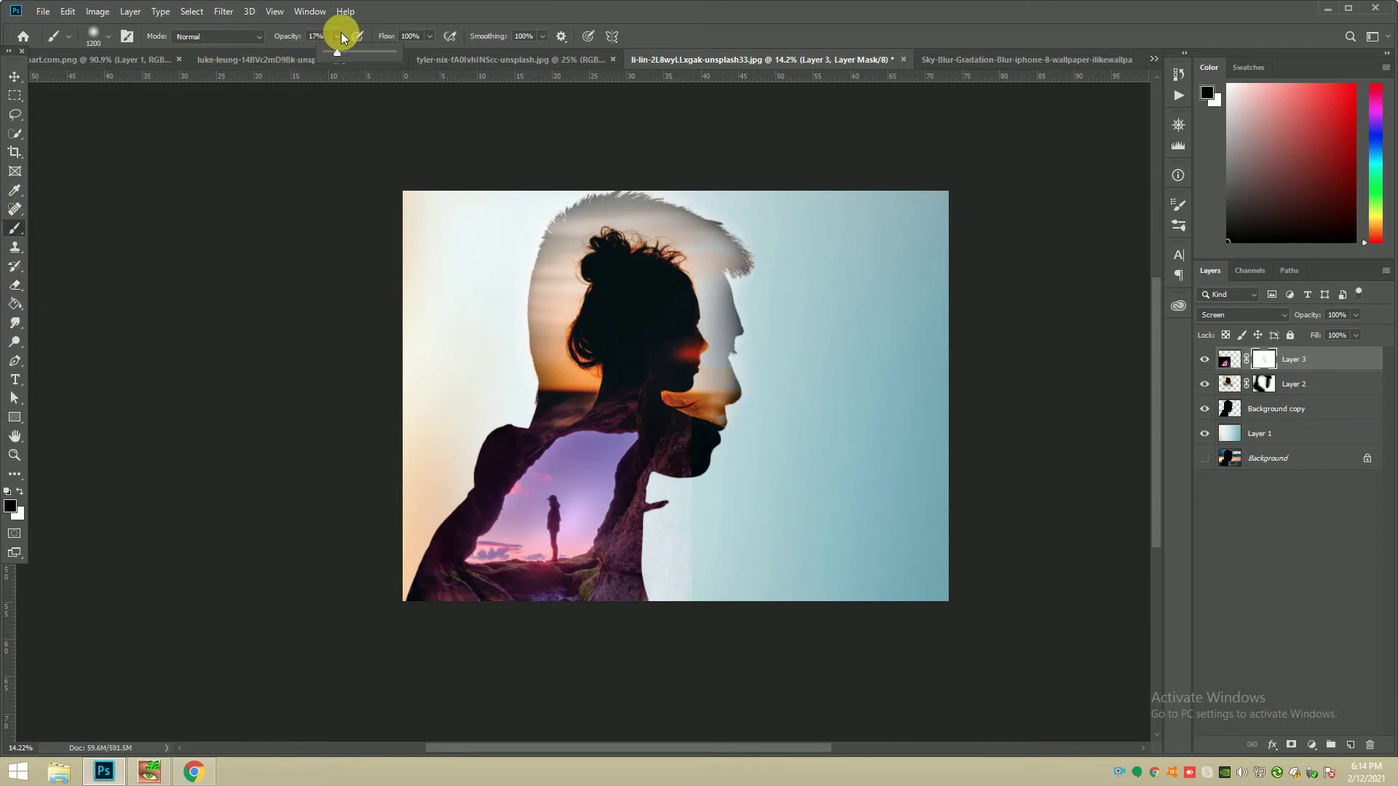
pyautogui.scroll(2, 725, 359)
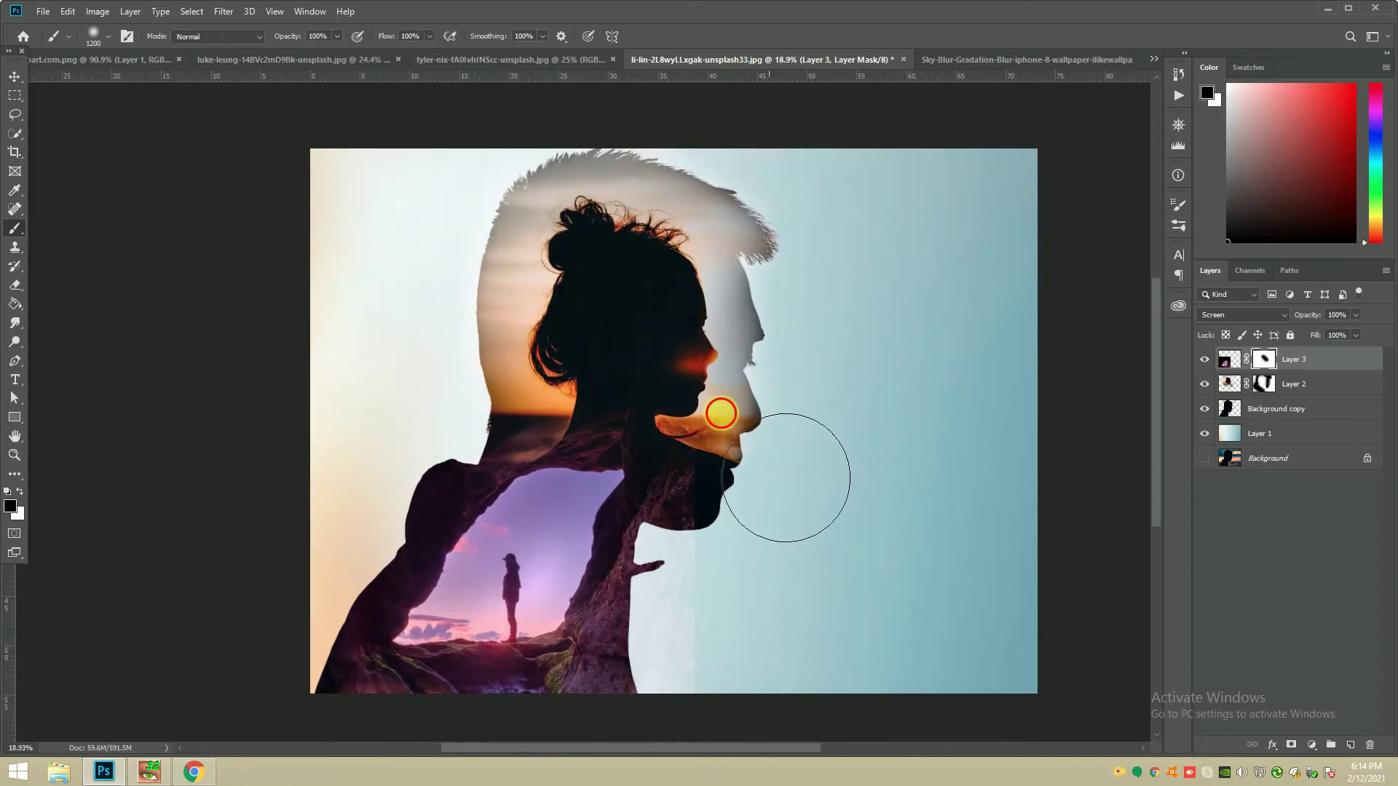
pyautogui.scroll(-1, 680, 309)
pyautogui.scroll(1, 659, 397)
pyautogui.press(']')
pyautogui.press(']')
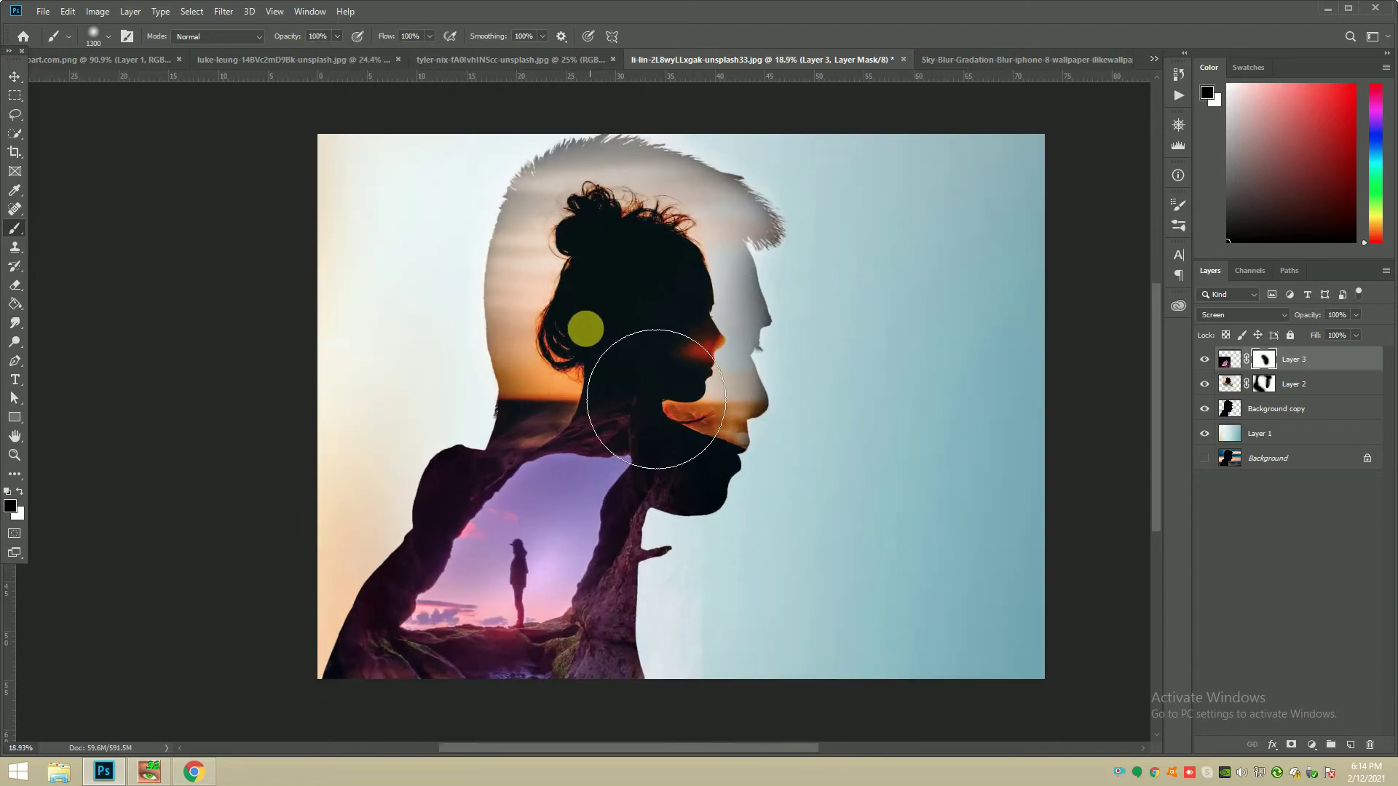
# Step: Fine-tune the mask brush size with the bracket keys and set opacity to 45%
pyautogui.scroll(-1, 596, 216)
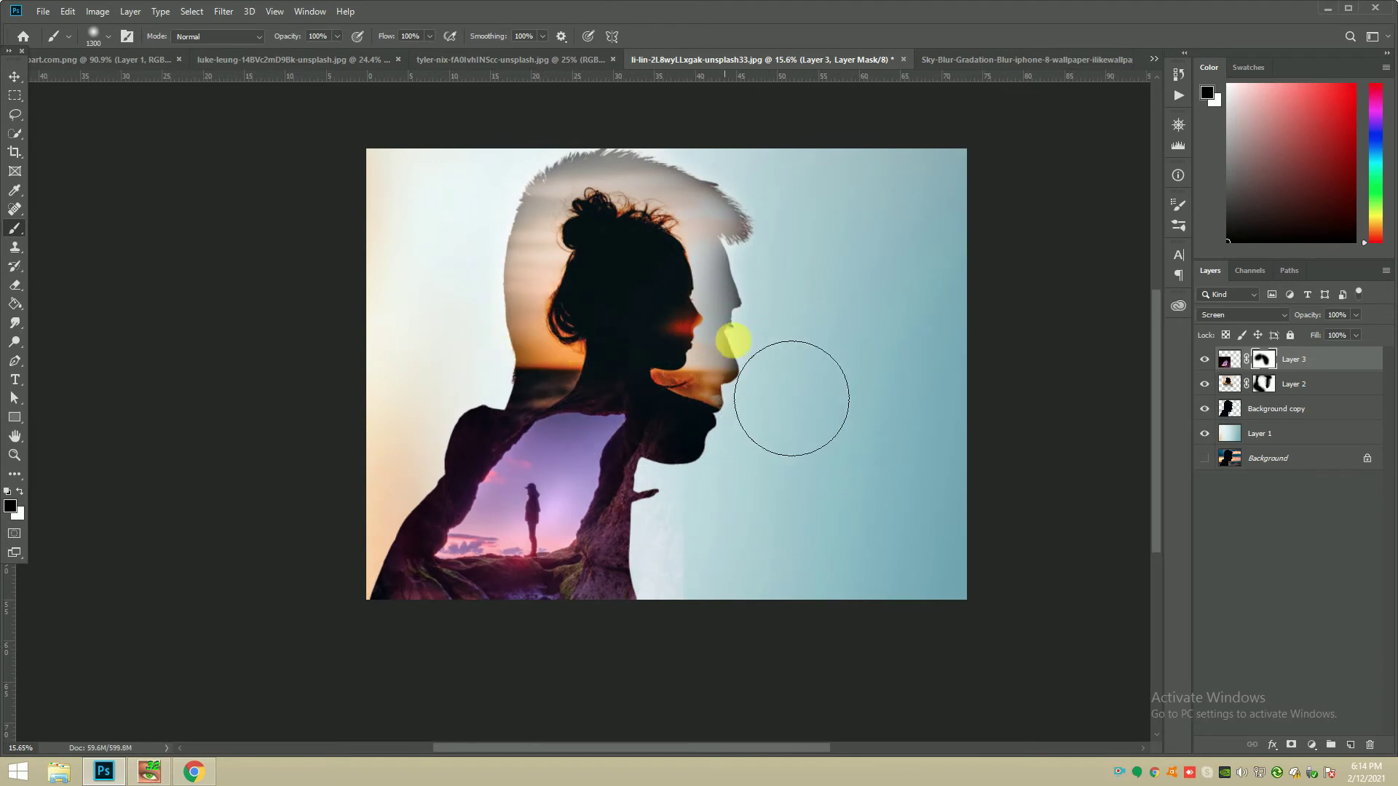
pyautogui.scroll(2, 666, 320)
pyautogui.press('[')
pyautogui.press('[')
pyautogui.press('[')
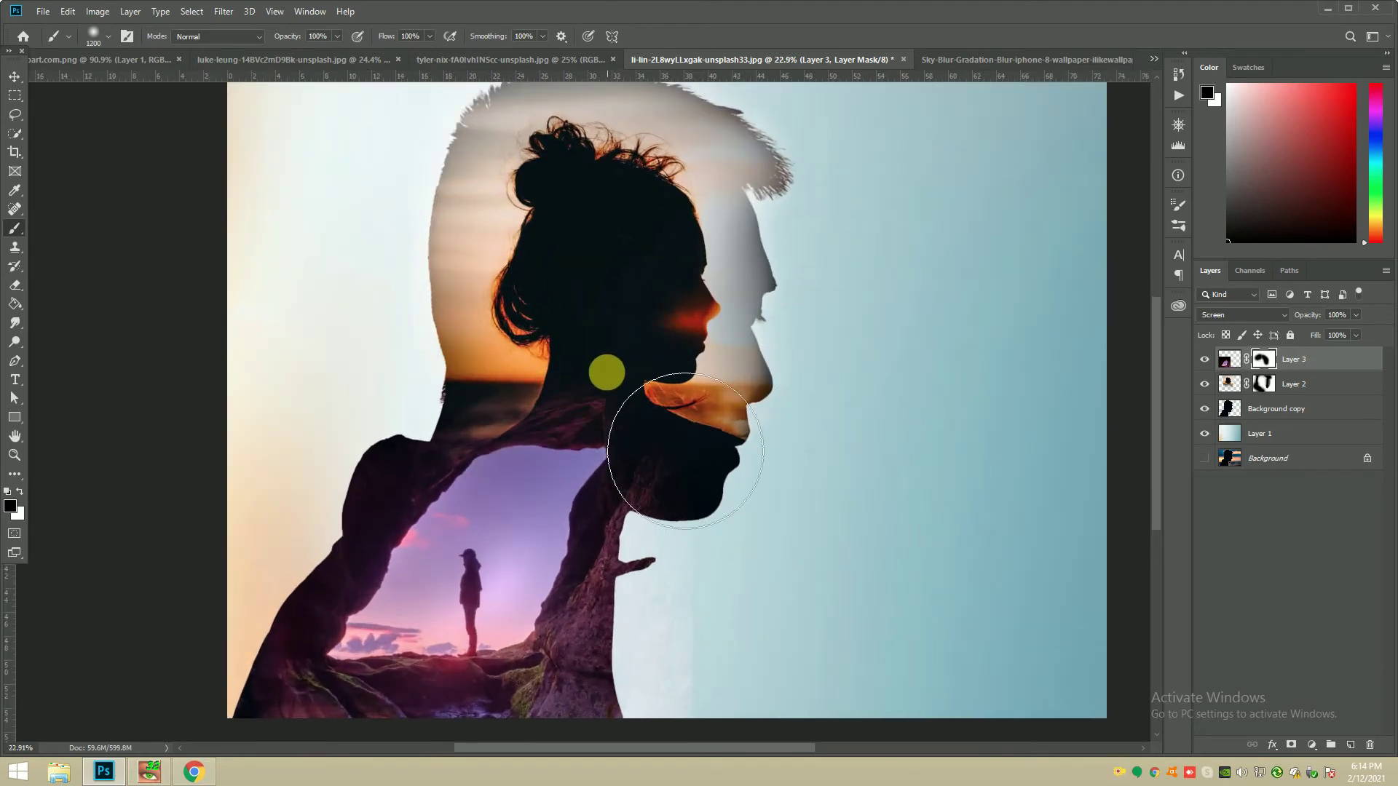
pyautogui.press('[')
pyautogui.press('[')
pyautogui.press('[')
pyautogui.press(']')
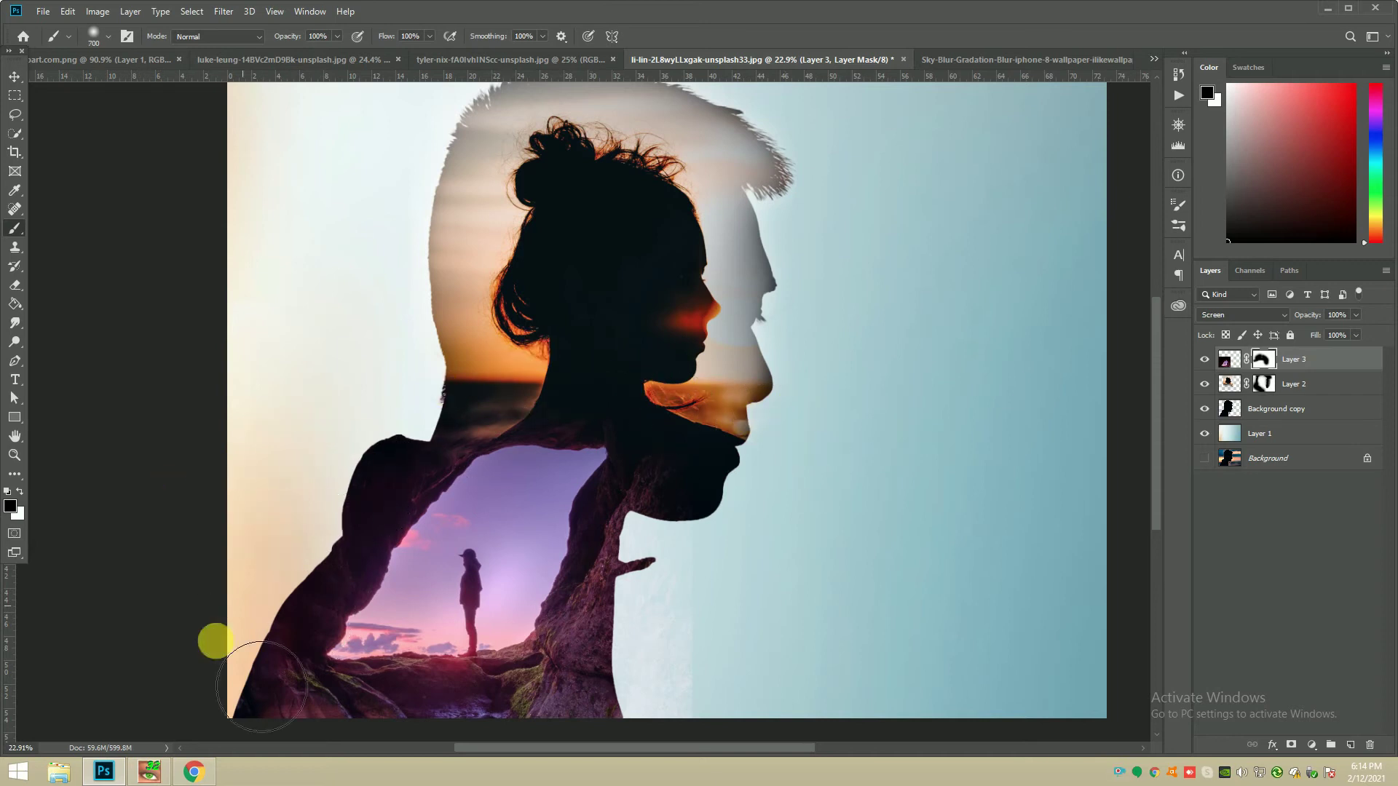
pyautogui.scroll(-2, 420, 301)
pyautogui.press(']')
pyautogui.press(']')
pyautogui.press(']')
pyautogui.press(']')
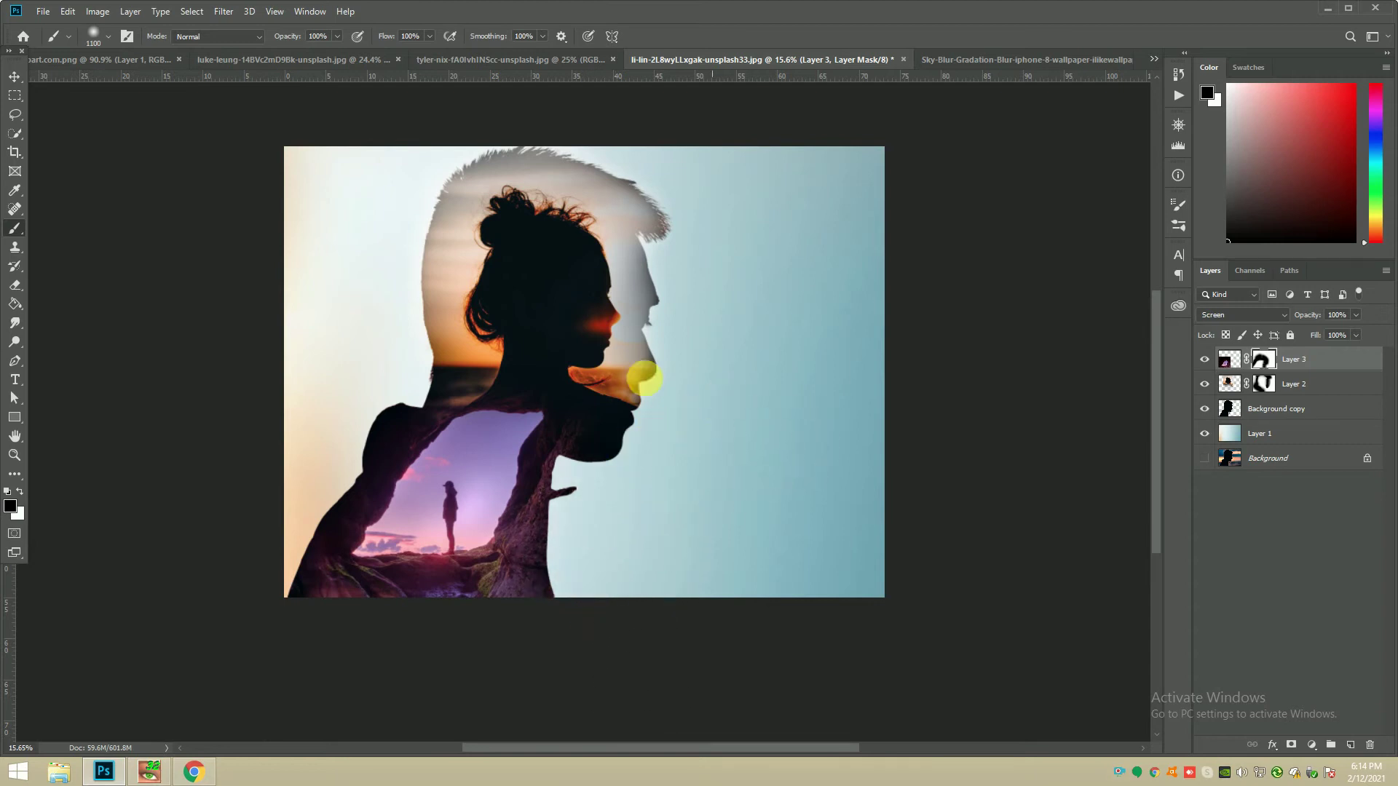
pyautogui.moveTo(303, 56); pyautogui.dragTo(296, 56)
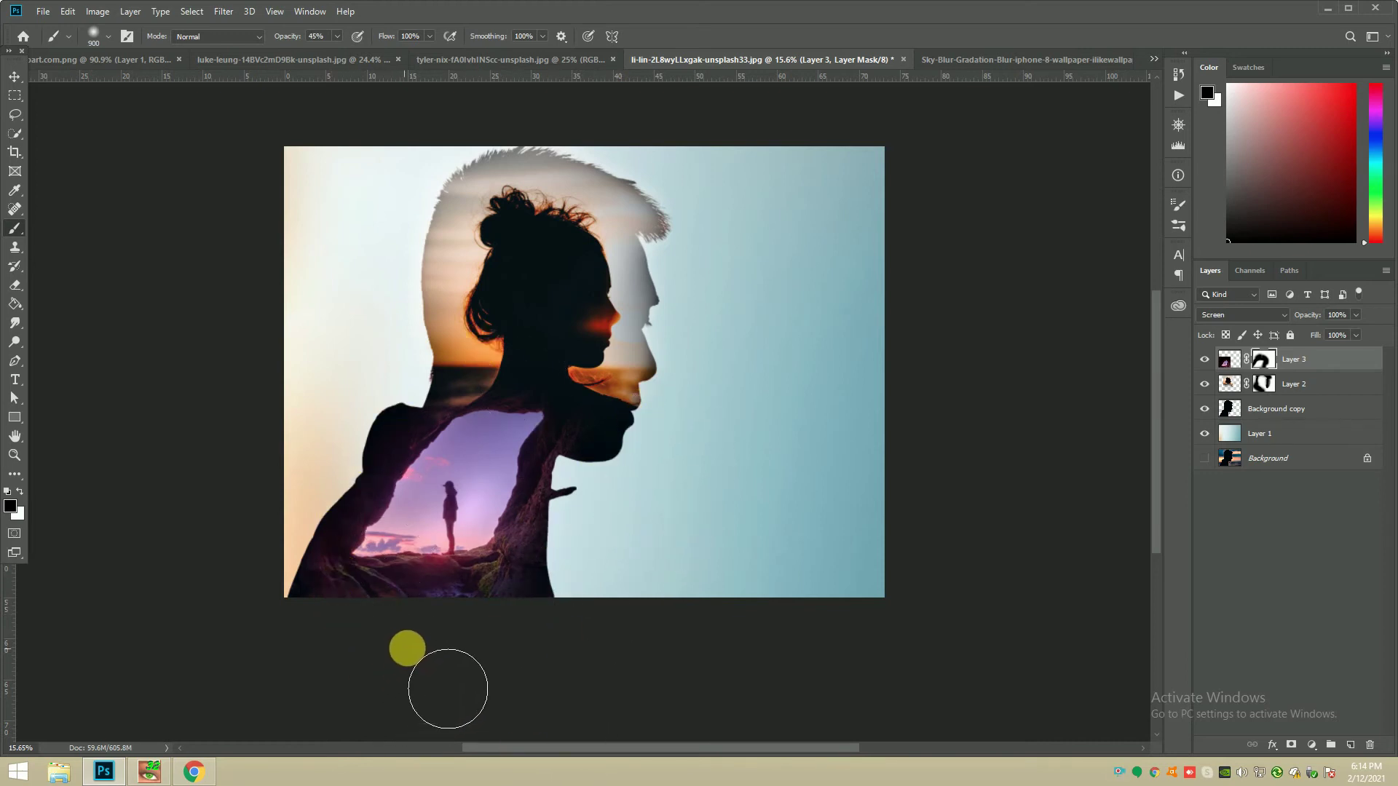
pyautogui.click(12, 79)
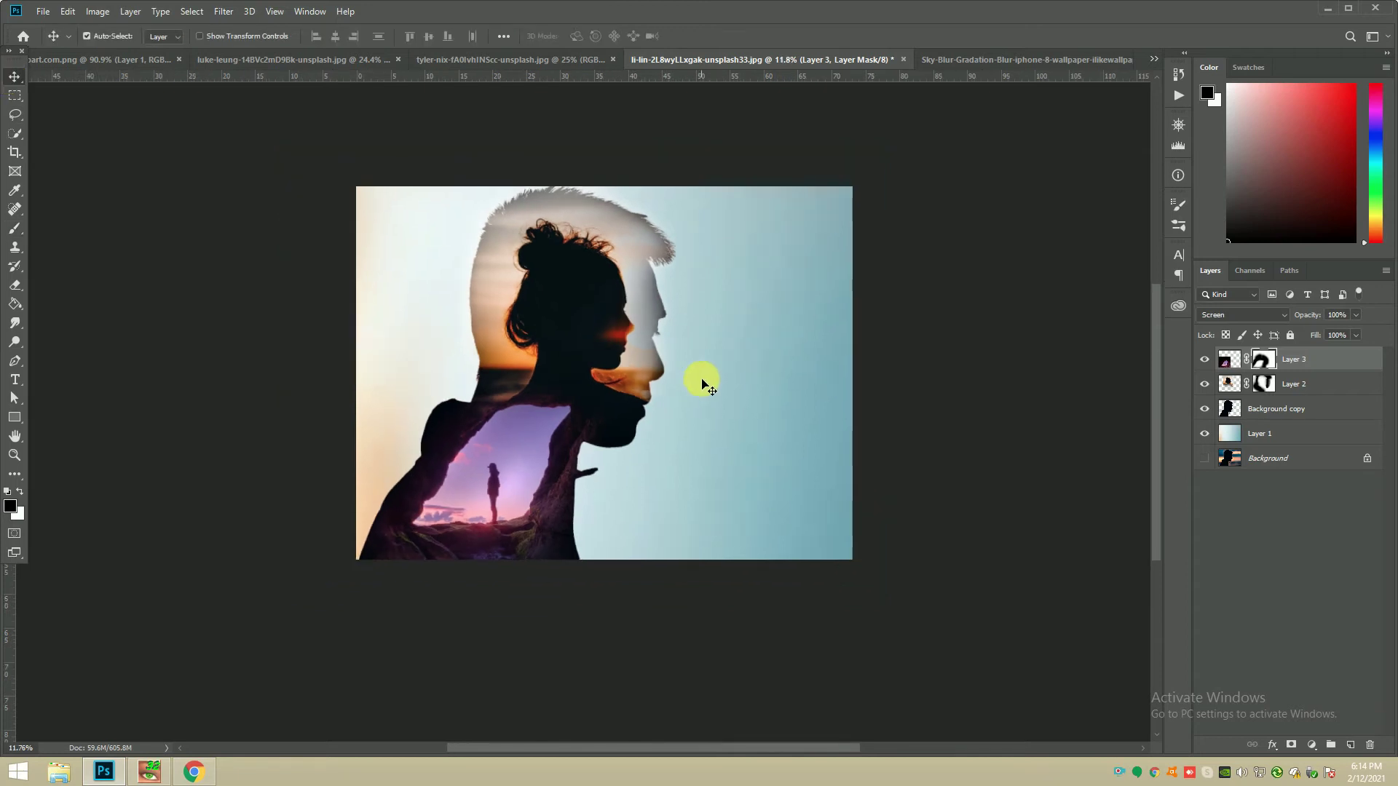
# Step: Run Camera Raw on the cave layer's image, not its mask, with Highlights at -18
pyautogui.click(223, 11)
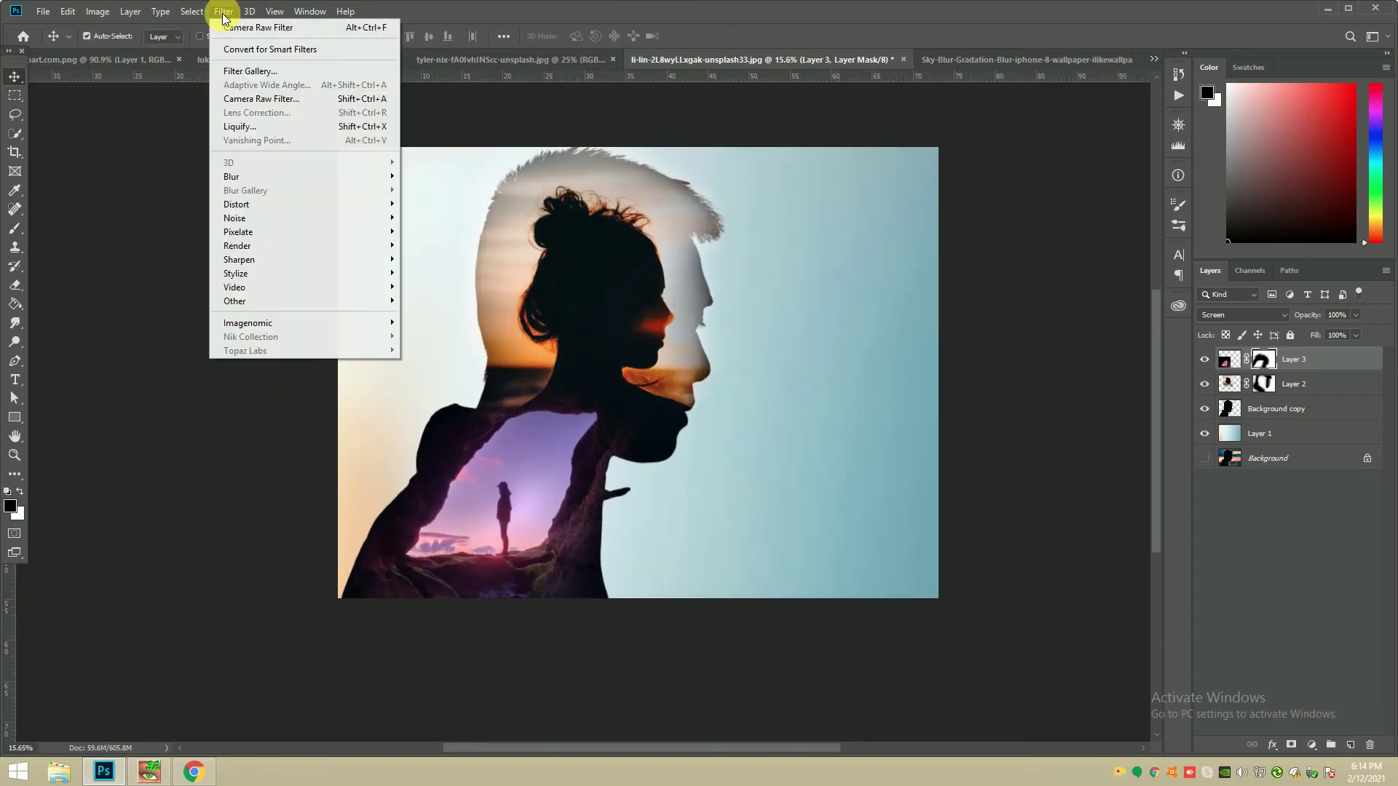
pyautogui.click(277, 102)
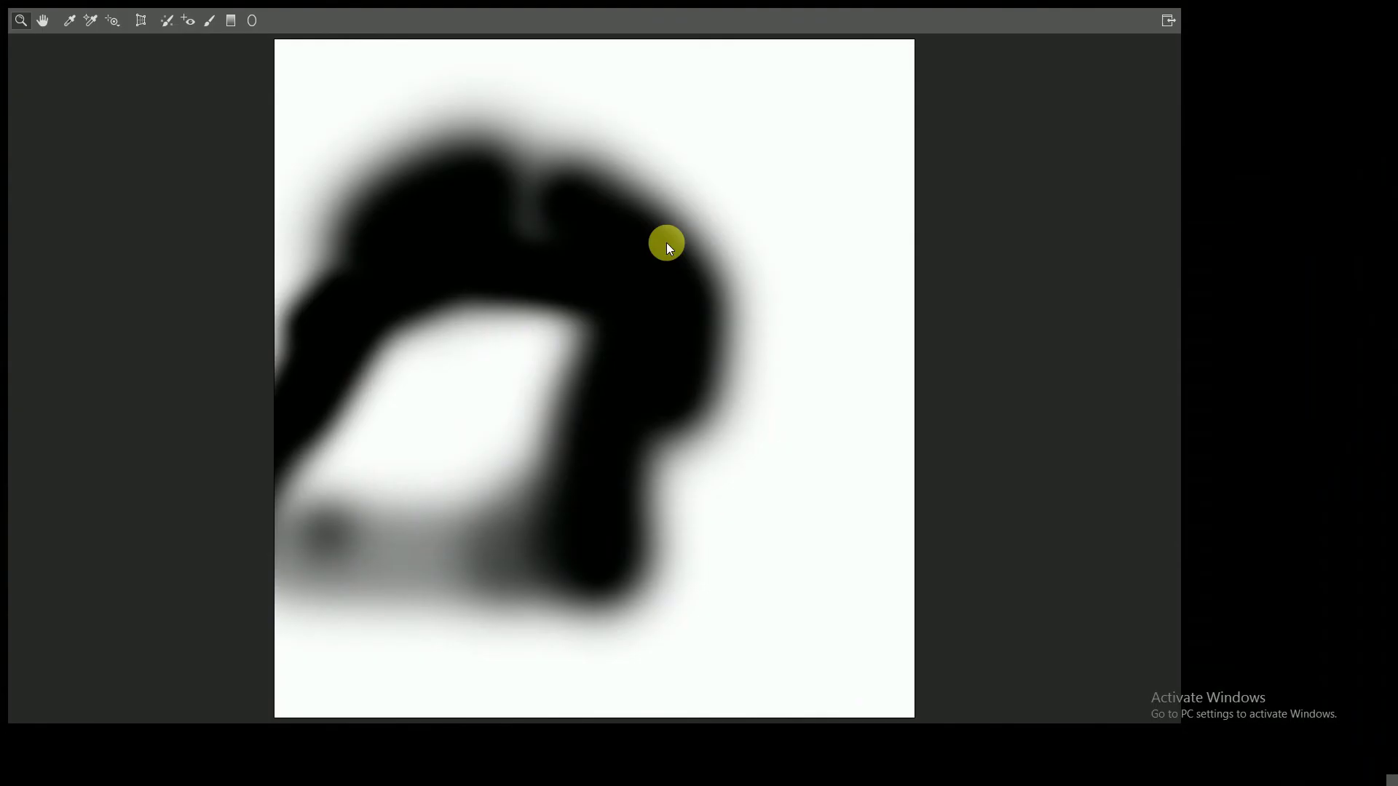
pyautogui.click(1344, 765)
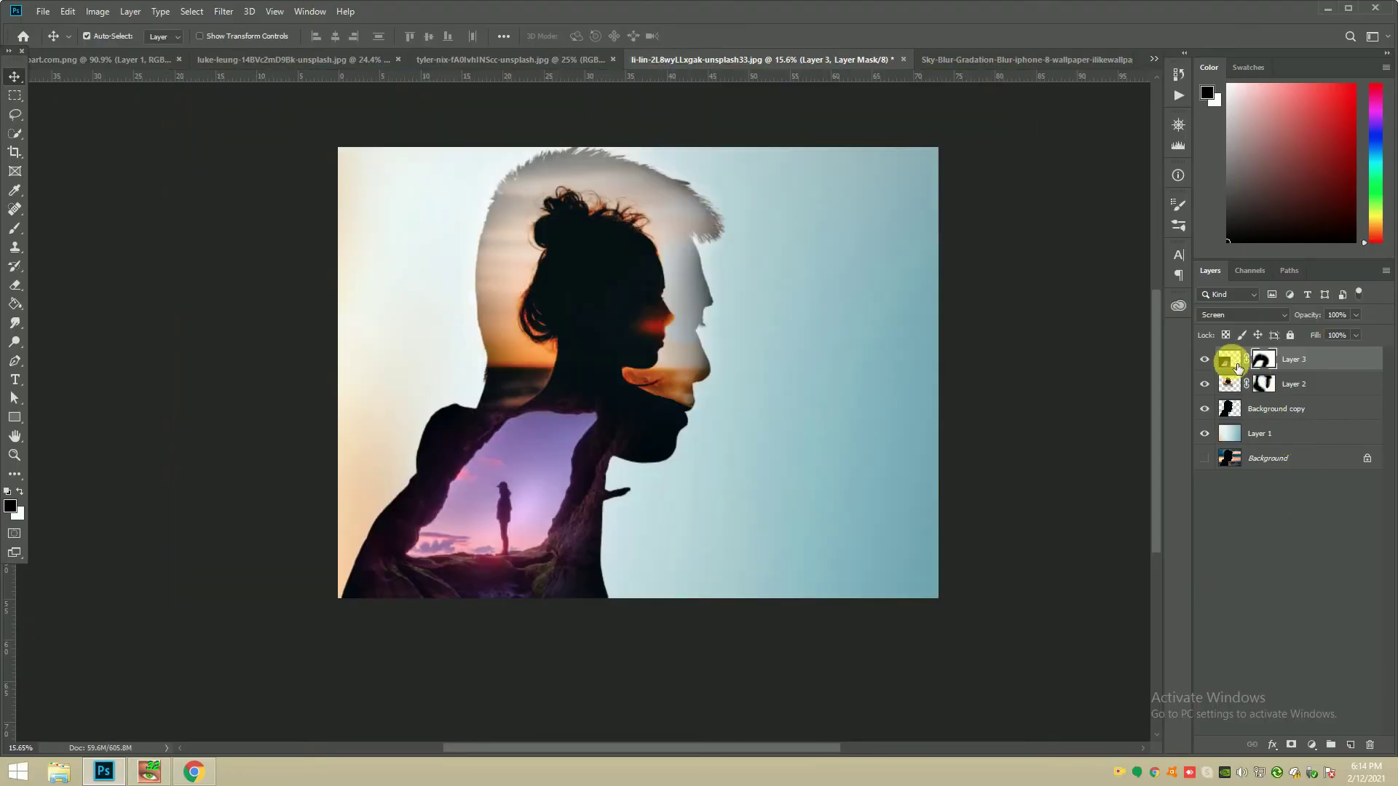
pyautogui.click(1217, 364)
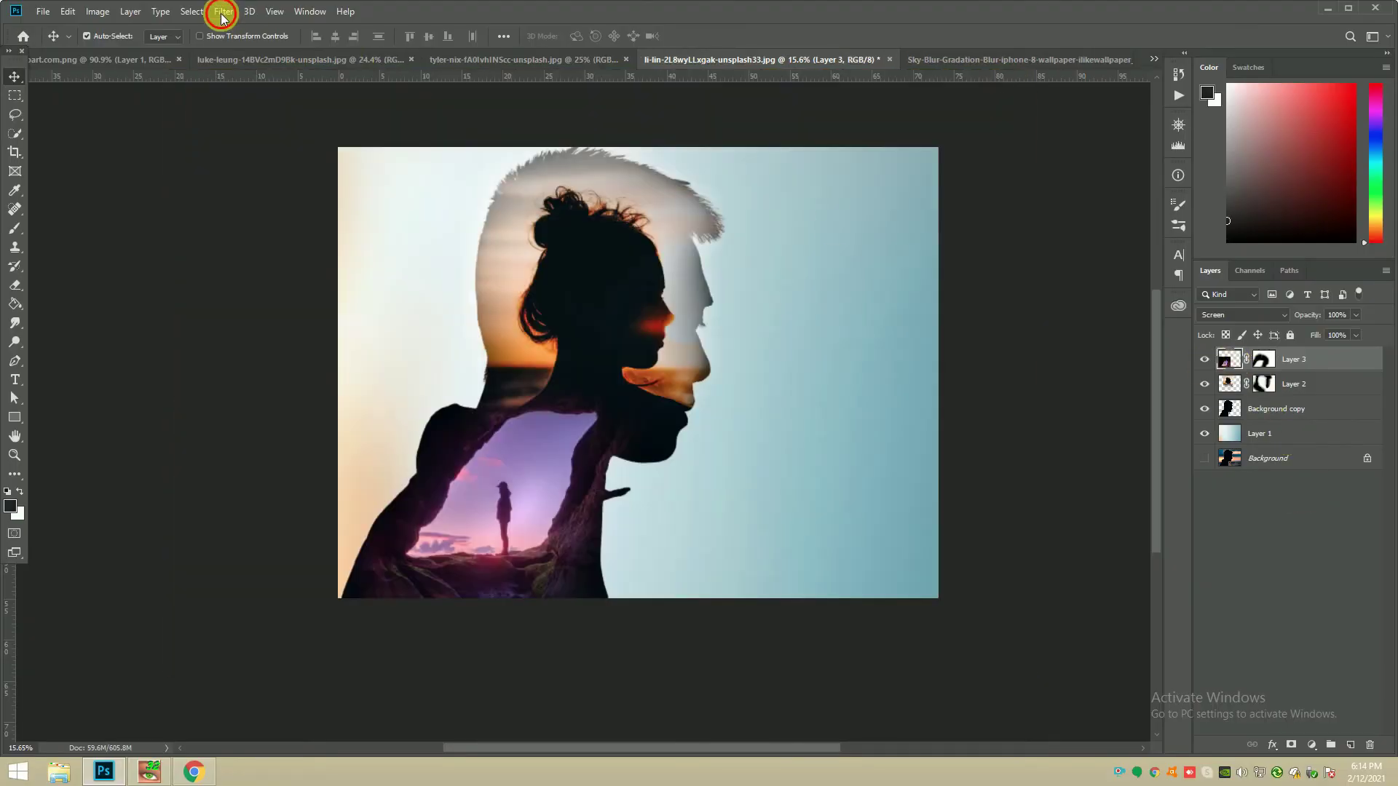
pyautogui.click(223, 18)
pyautogui.click(547, 317)
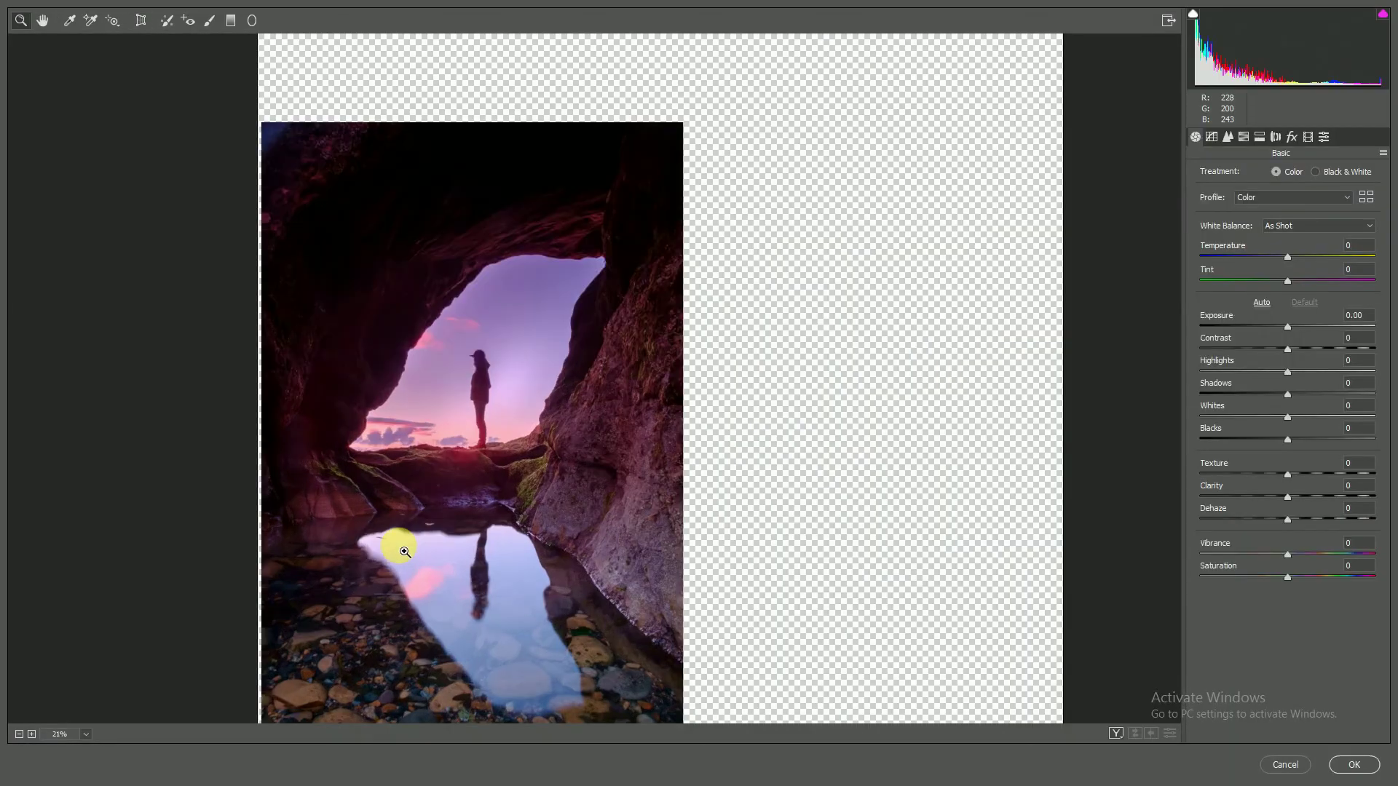
pyautogui.moveTo(1287, 372); pyautogui.dragTo(1271, 372)
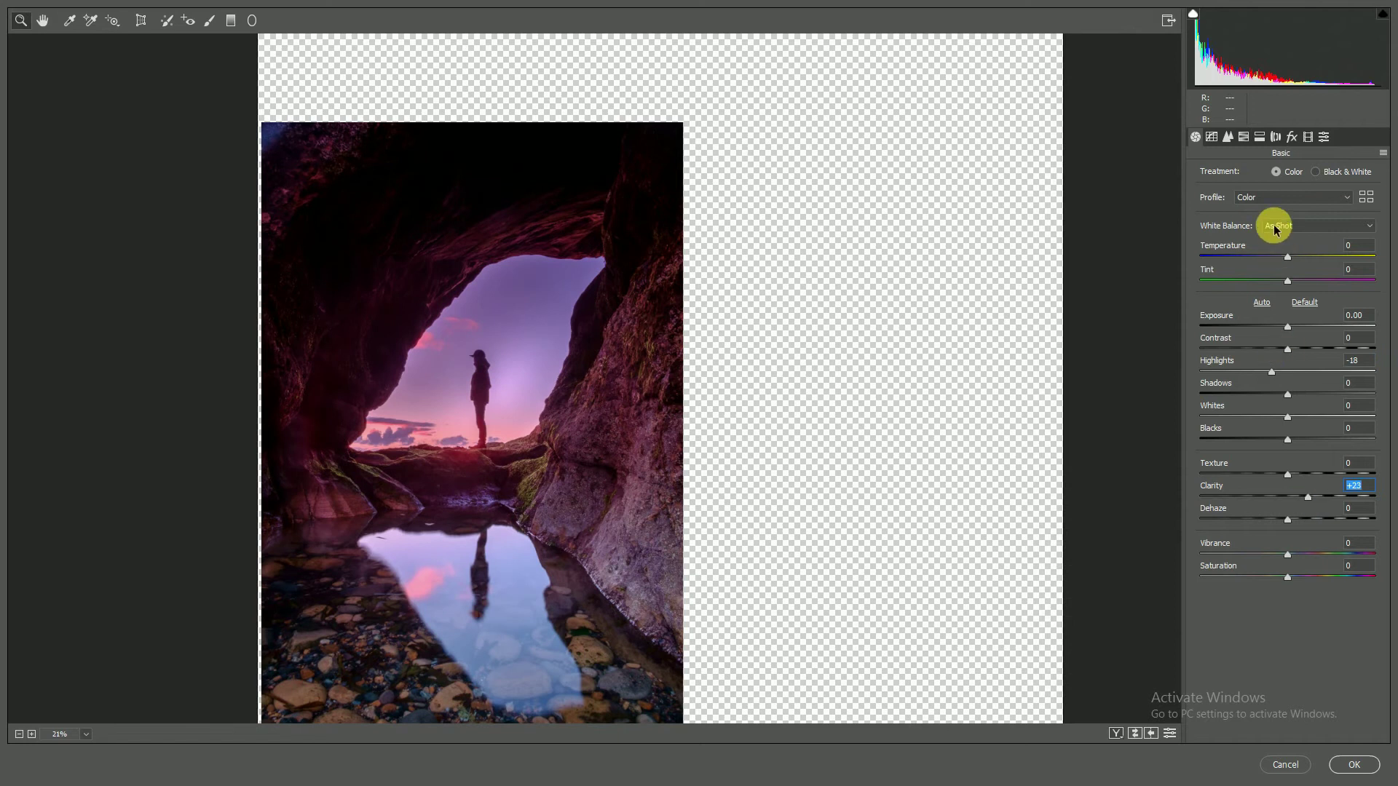
# Step: Lower HSL saturation: Reds -23, Oranges -18, Yellows -23, Greens -23, Aquas -37, Blues -20, and apply
pyautogui.click(1258, 138)
pyautogui.click(1244, 138)
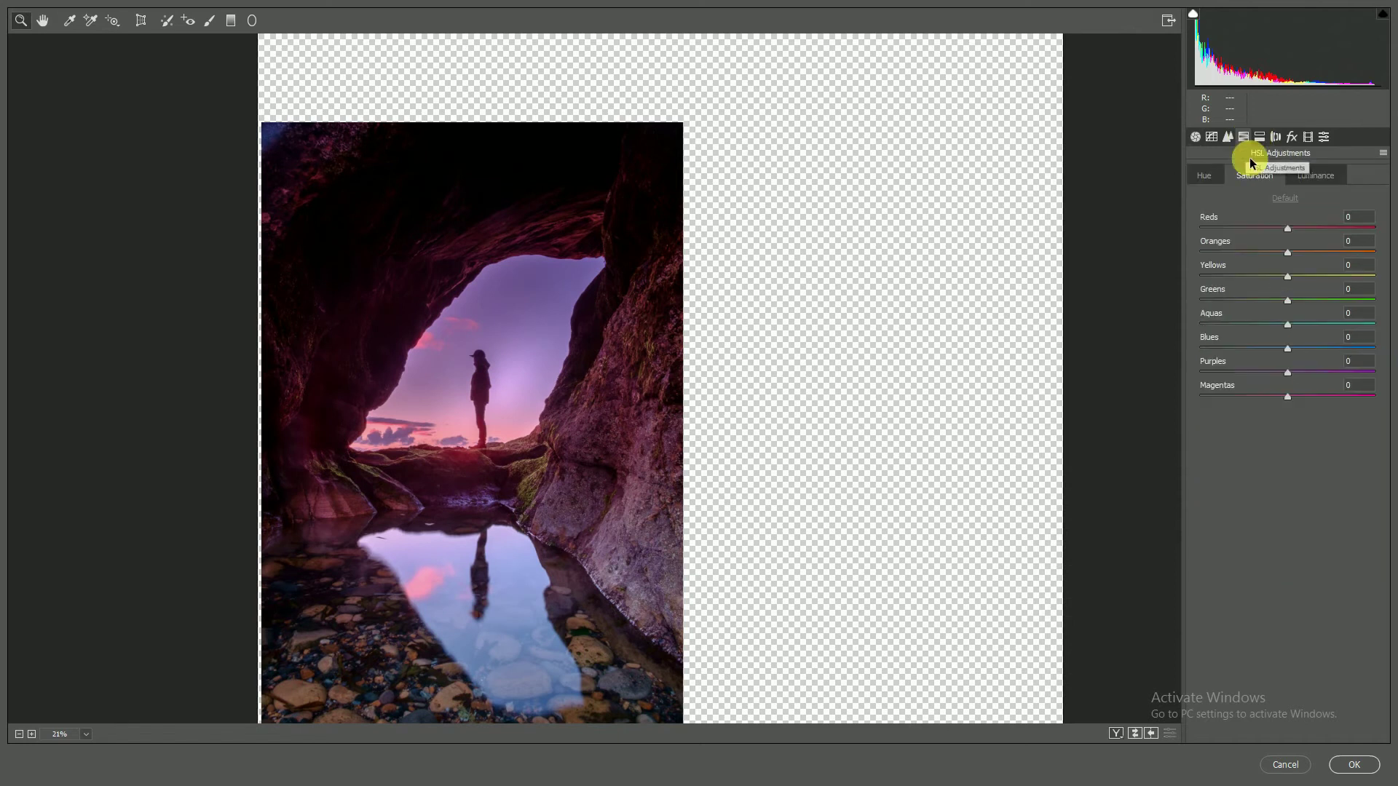
pyautogui.click(1272, 253)
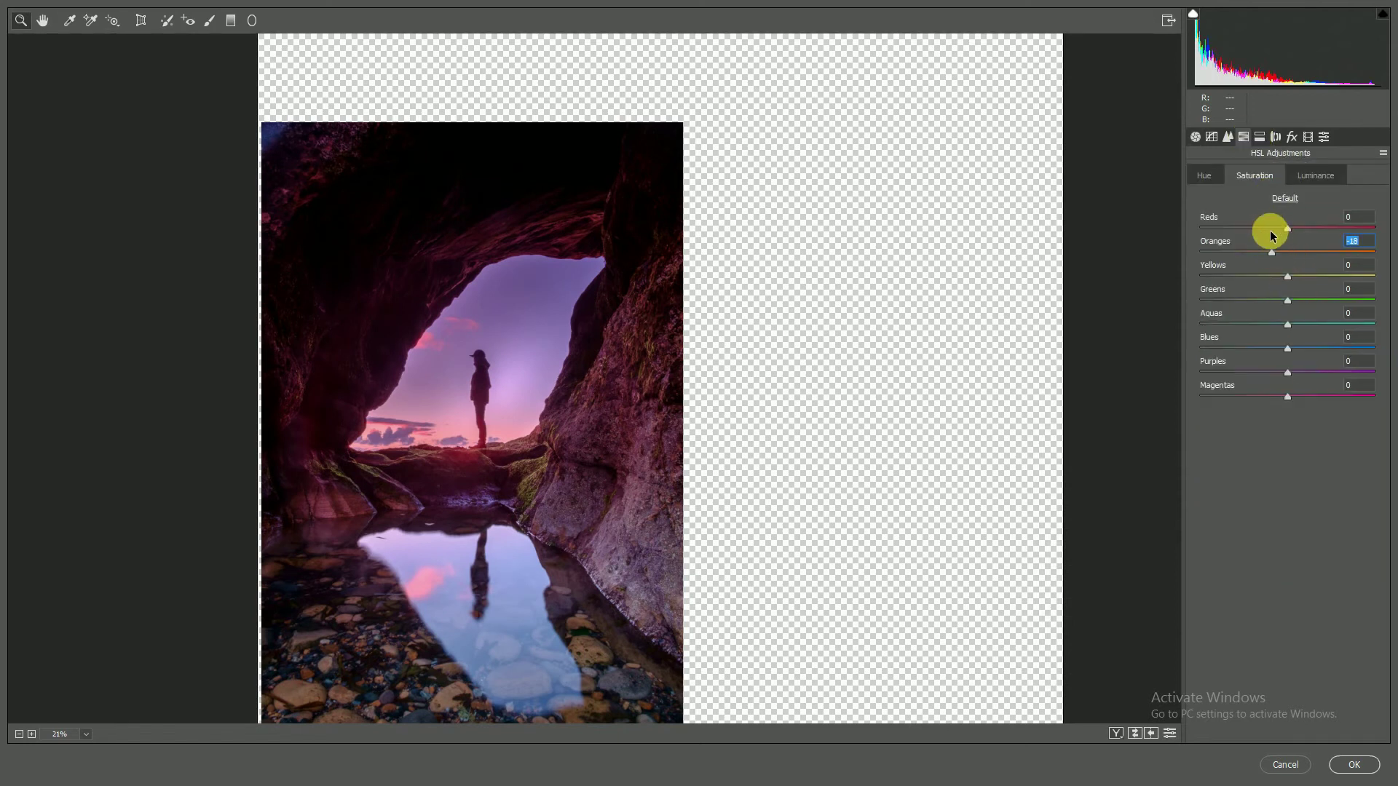
pyautogui.moveTo(1270, 233); pyautogui.dragTo(1267, 231)
pyautogui.click(1268, 277)
pyautogui.click(1269, 348)
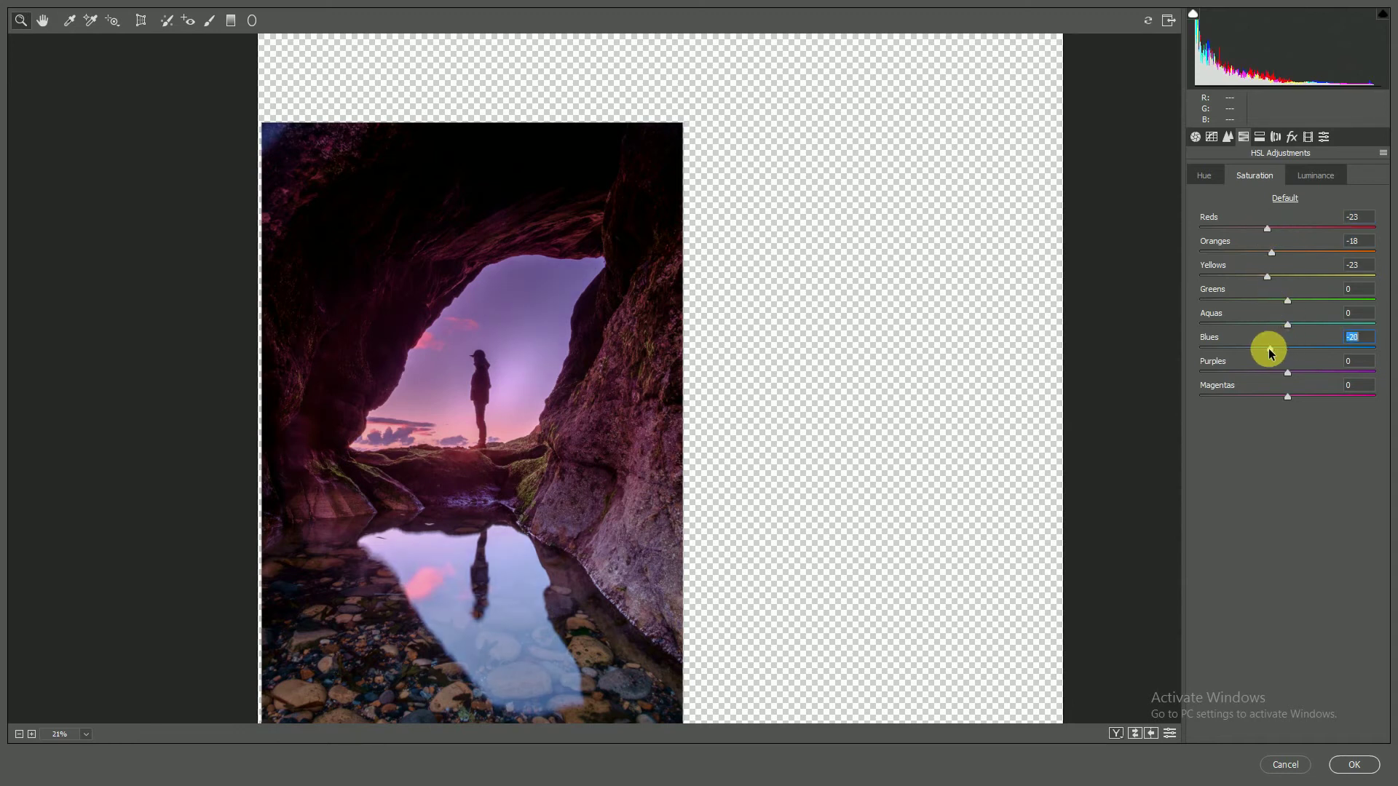
pyautogui.click(1255, 324)
pyautogui.click(1267, 301)
pyautogui.click(1356, 766)
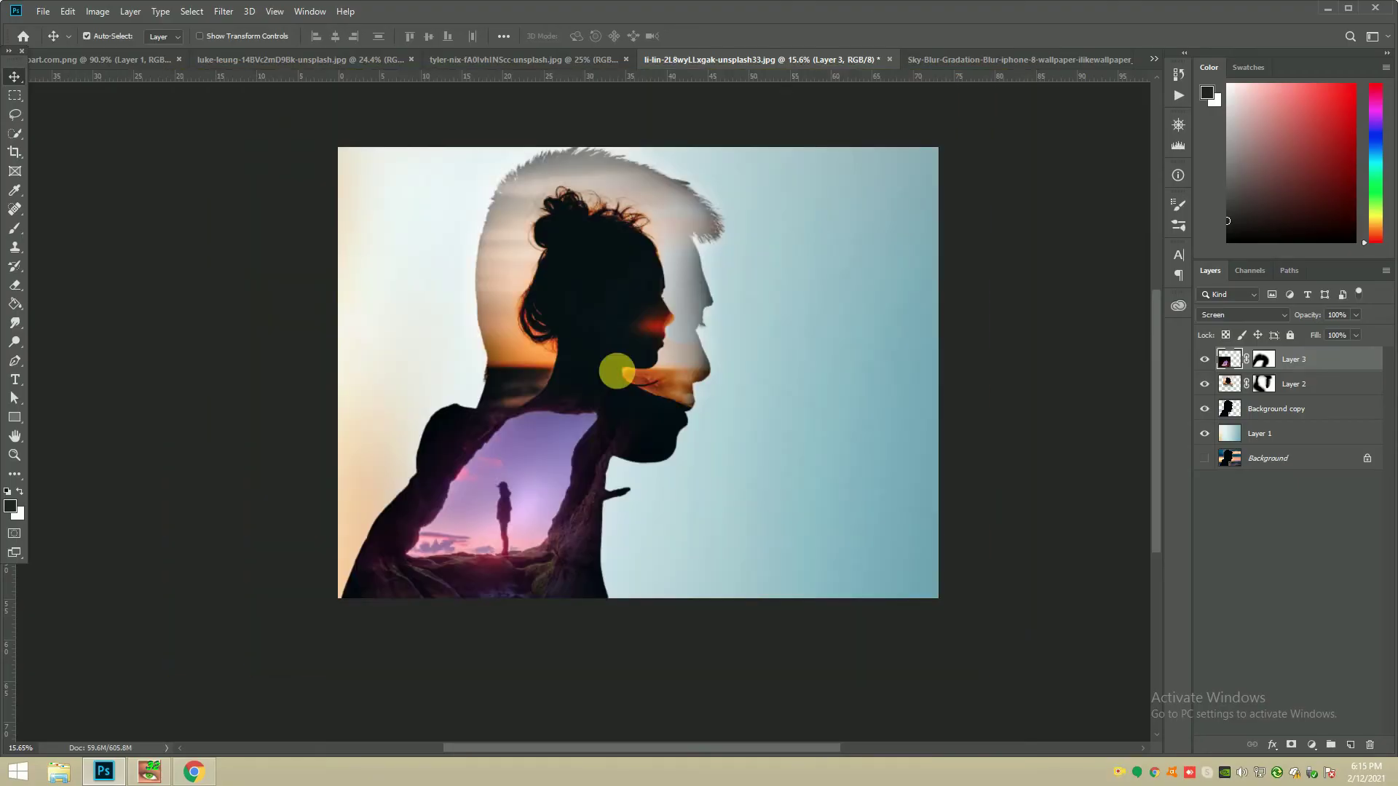
# Step: Target Layer 3's mask and set up a 45% opacity soft brush enlarged to 700
pyautogui.scroll(2, 622, 378)
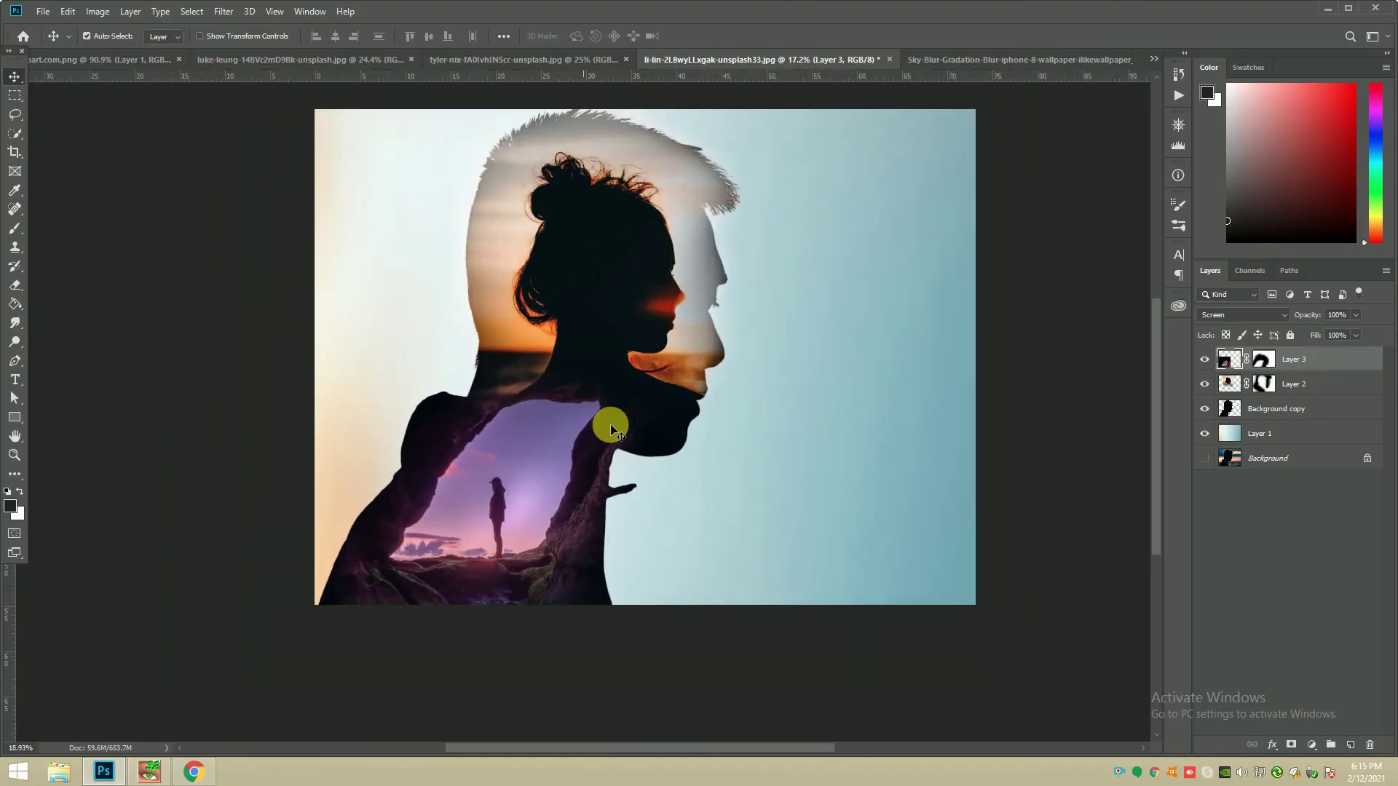
pyautogui.click(16, 284)
pyautogui.scroll(2, 594, 340)
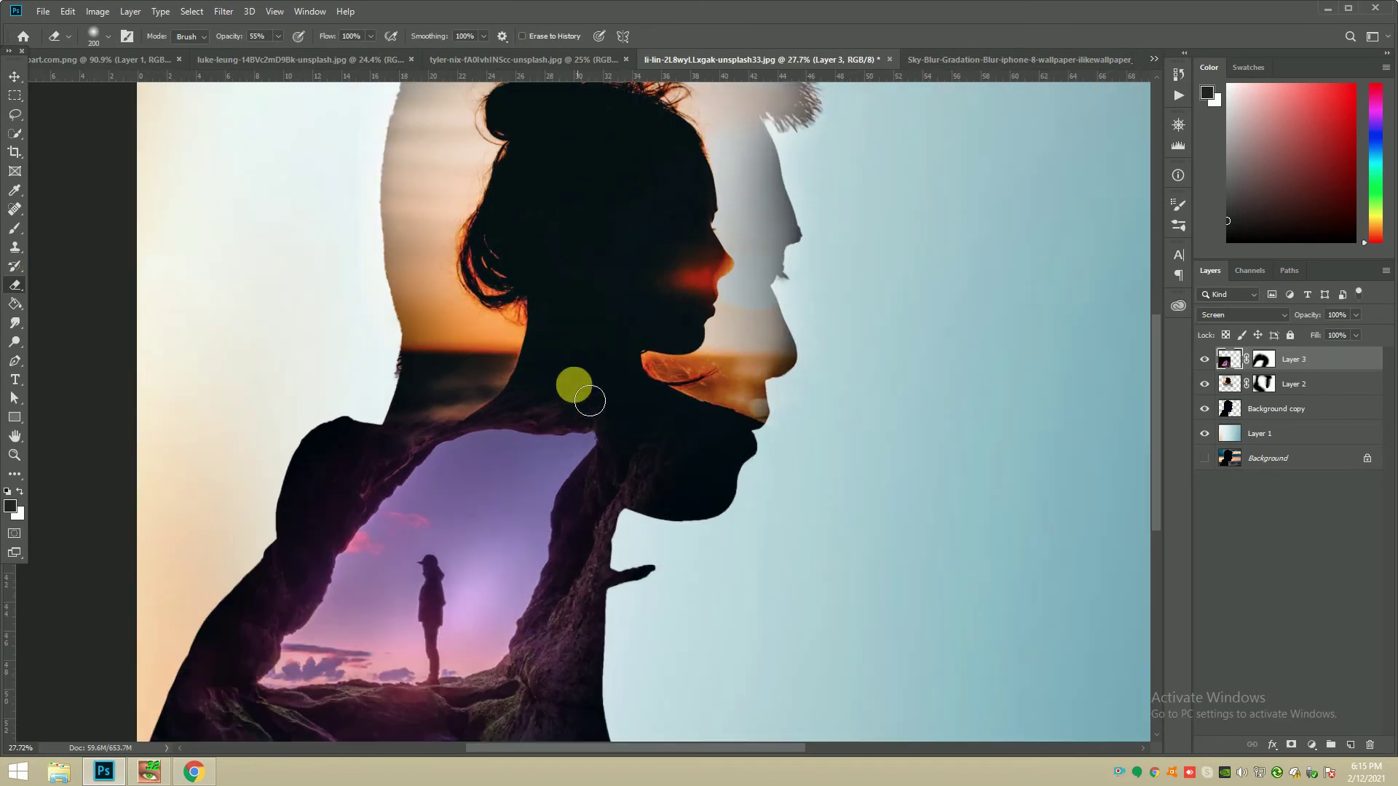
pyautogui.click(1267, 360)
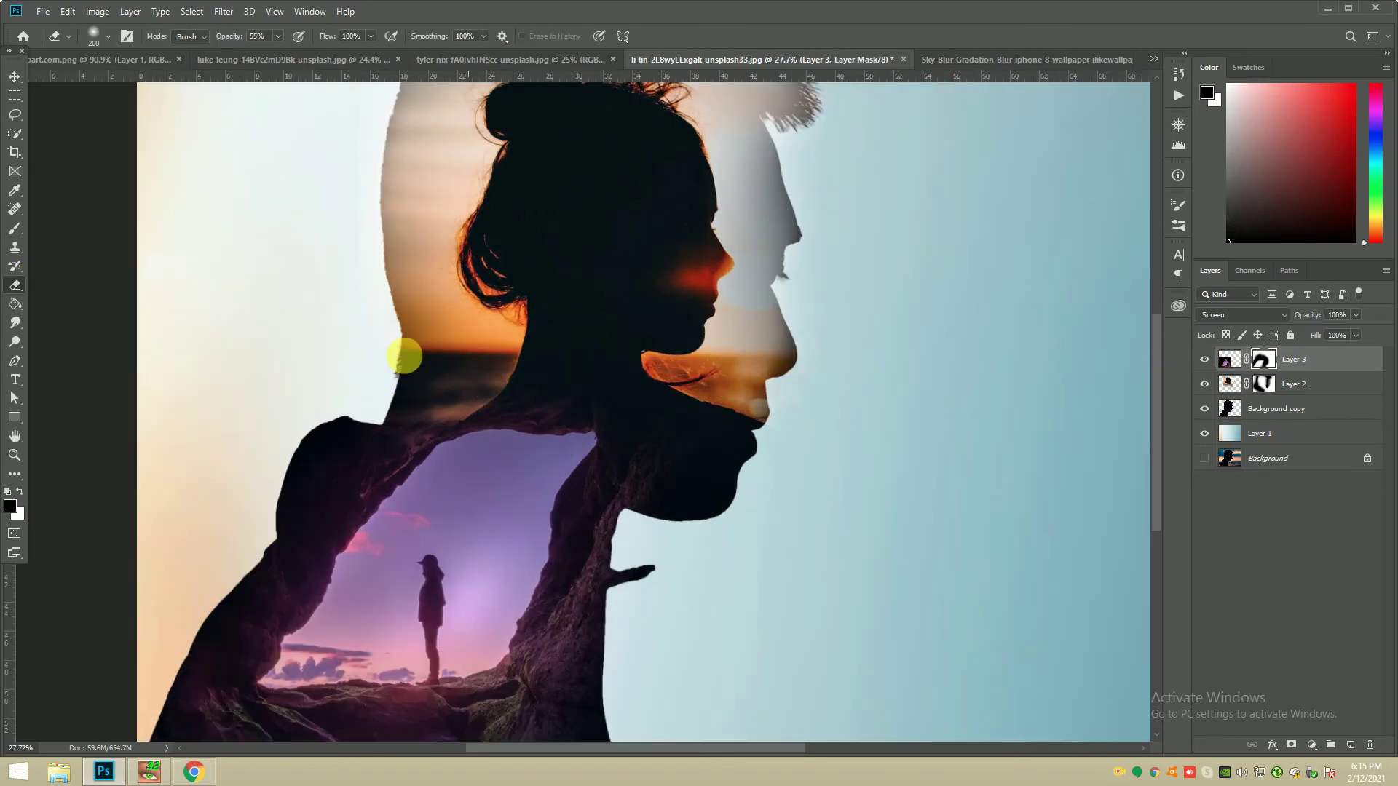
pyautogui.click(15, 229)
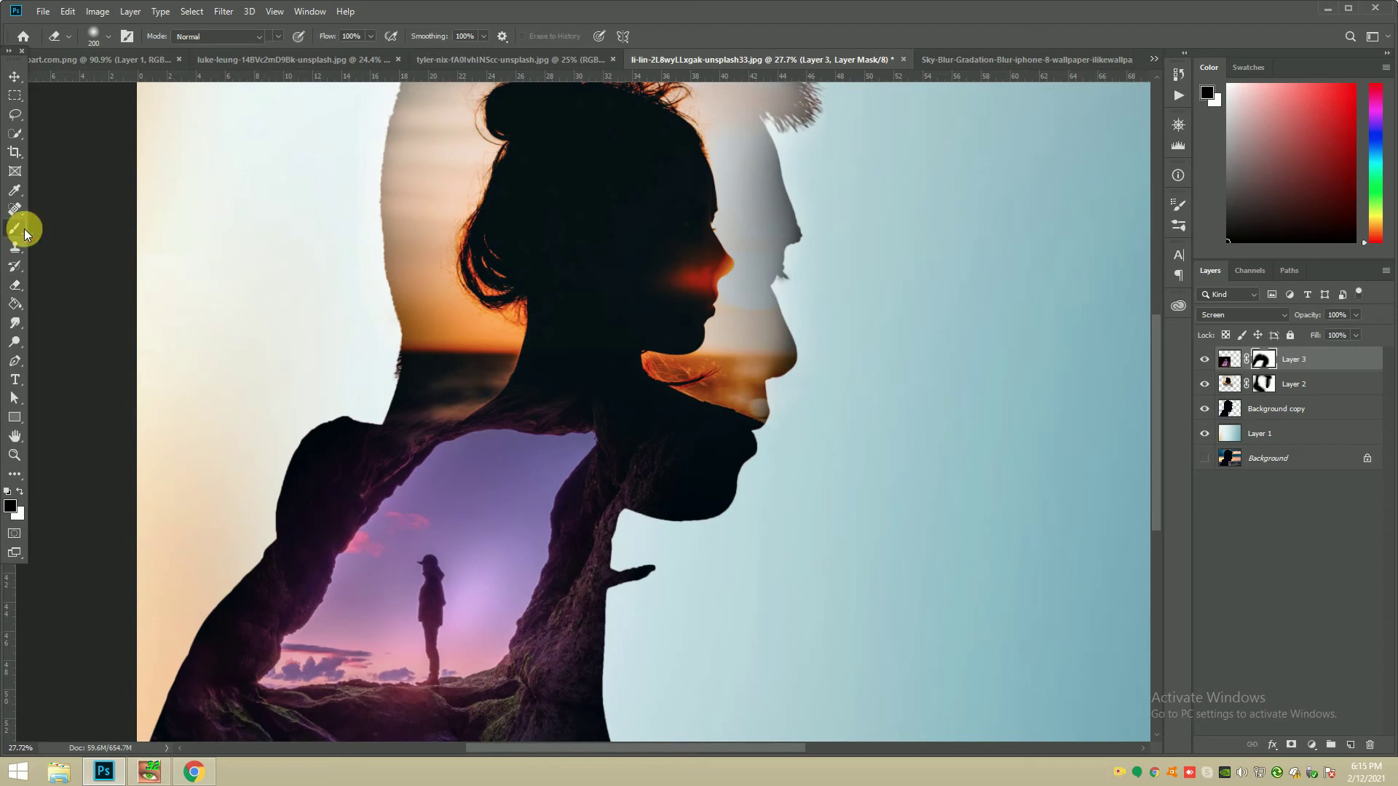
pyautogui.press(']')
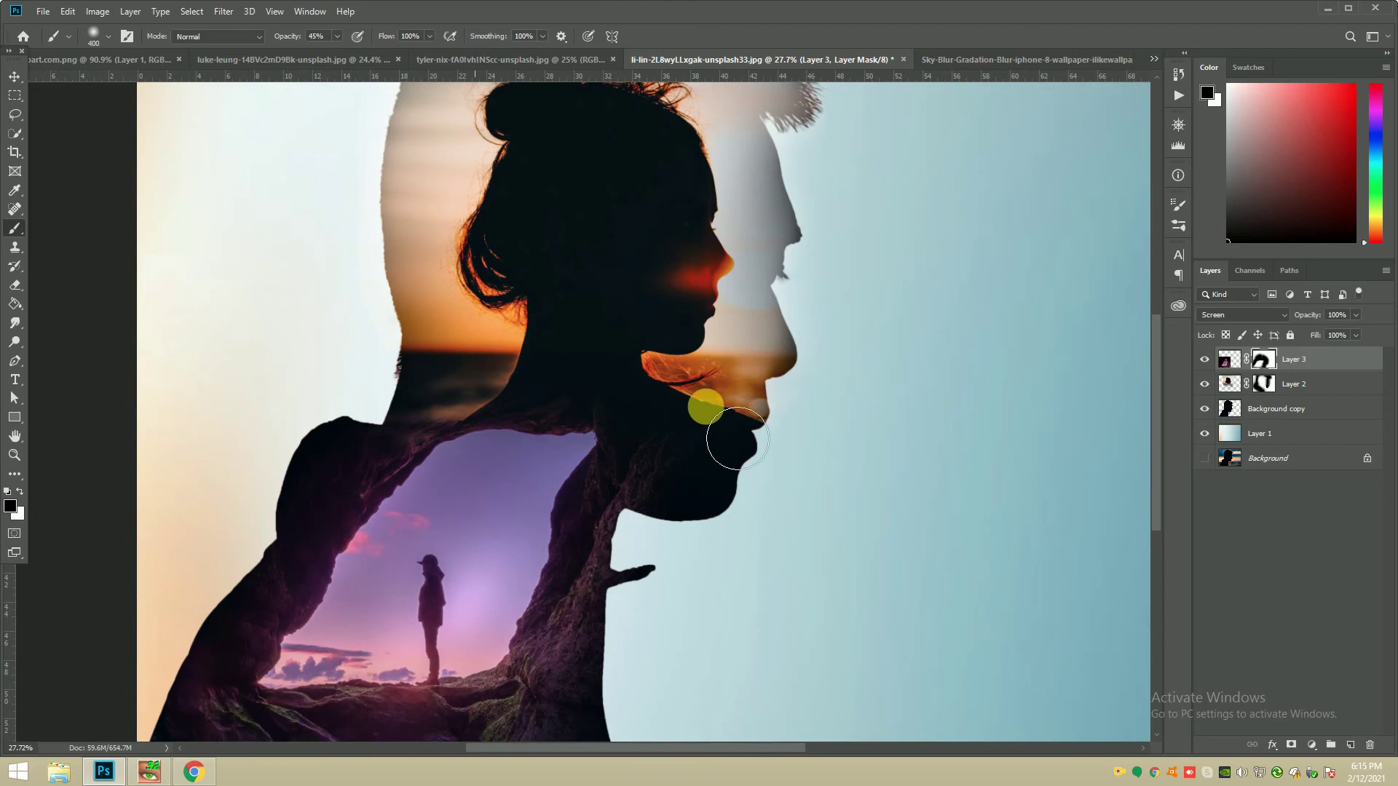
pyautogui.press(']')
pyautogui.press(']')
pyautogui.press(']')
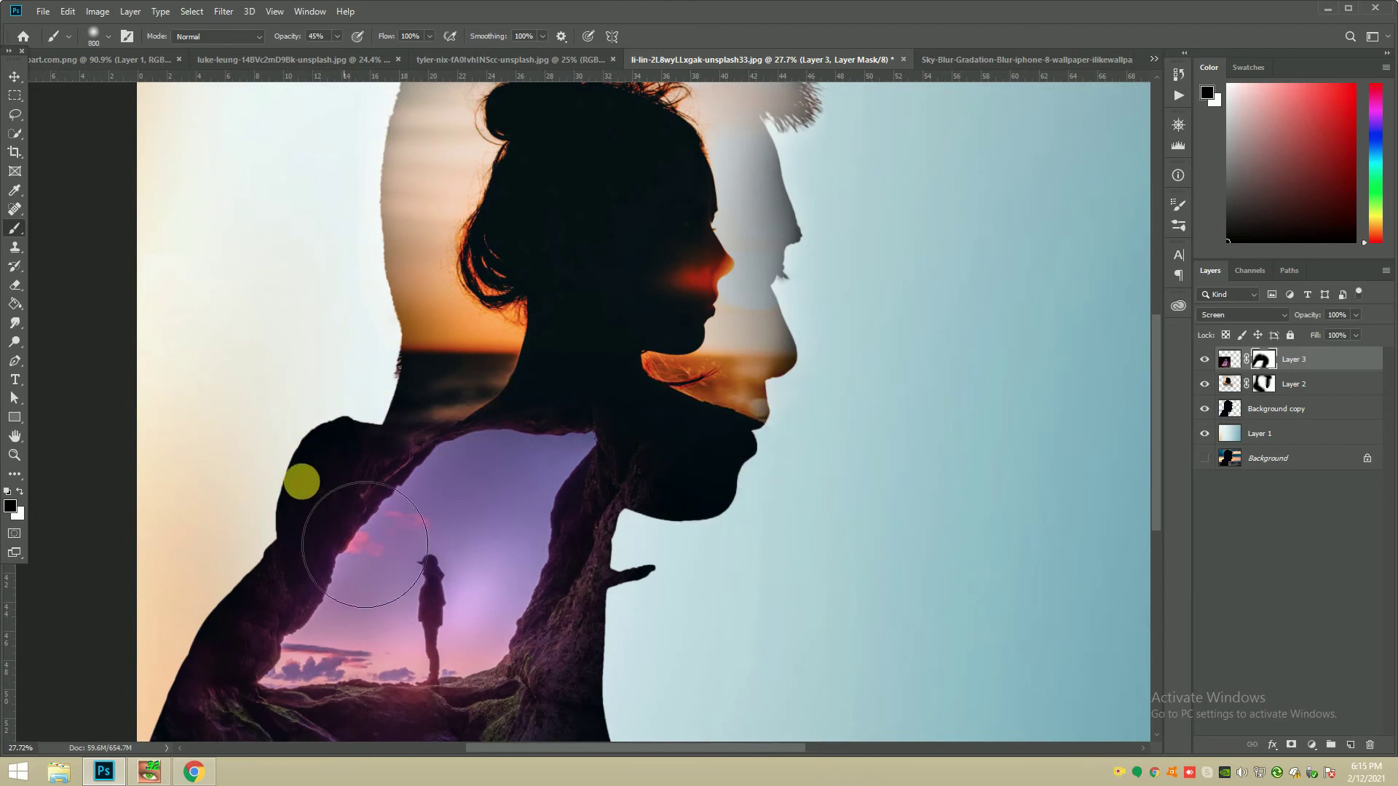
pyautogui.scroll(-2, 386, 313)
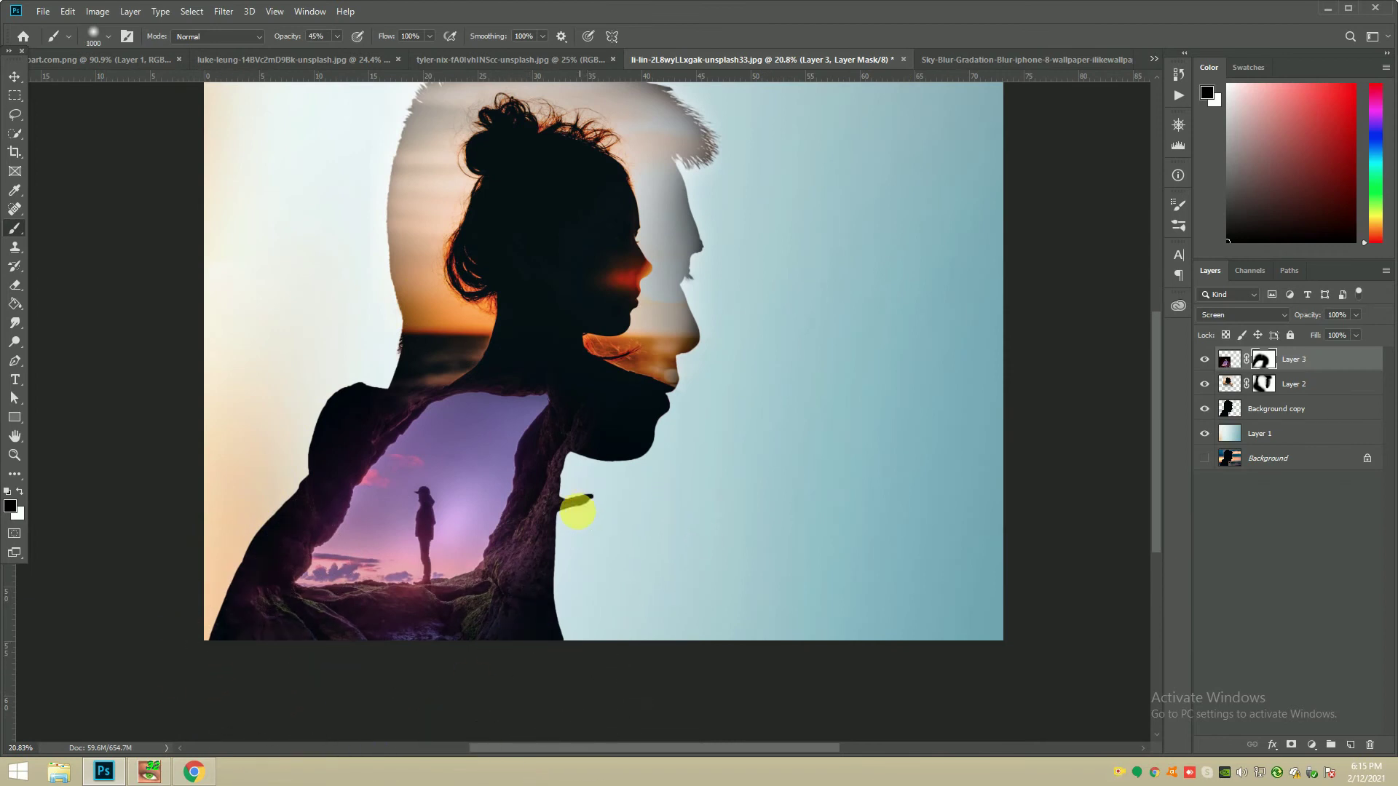
pyautogui.scroll(-2, 621, 374)
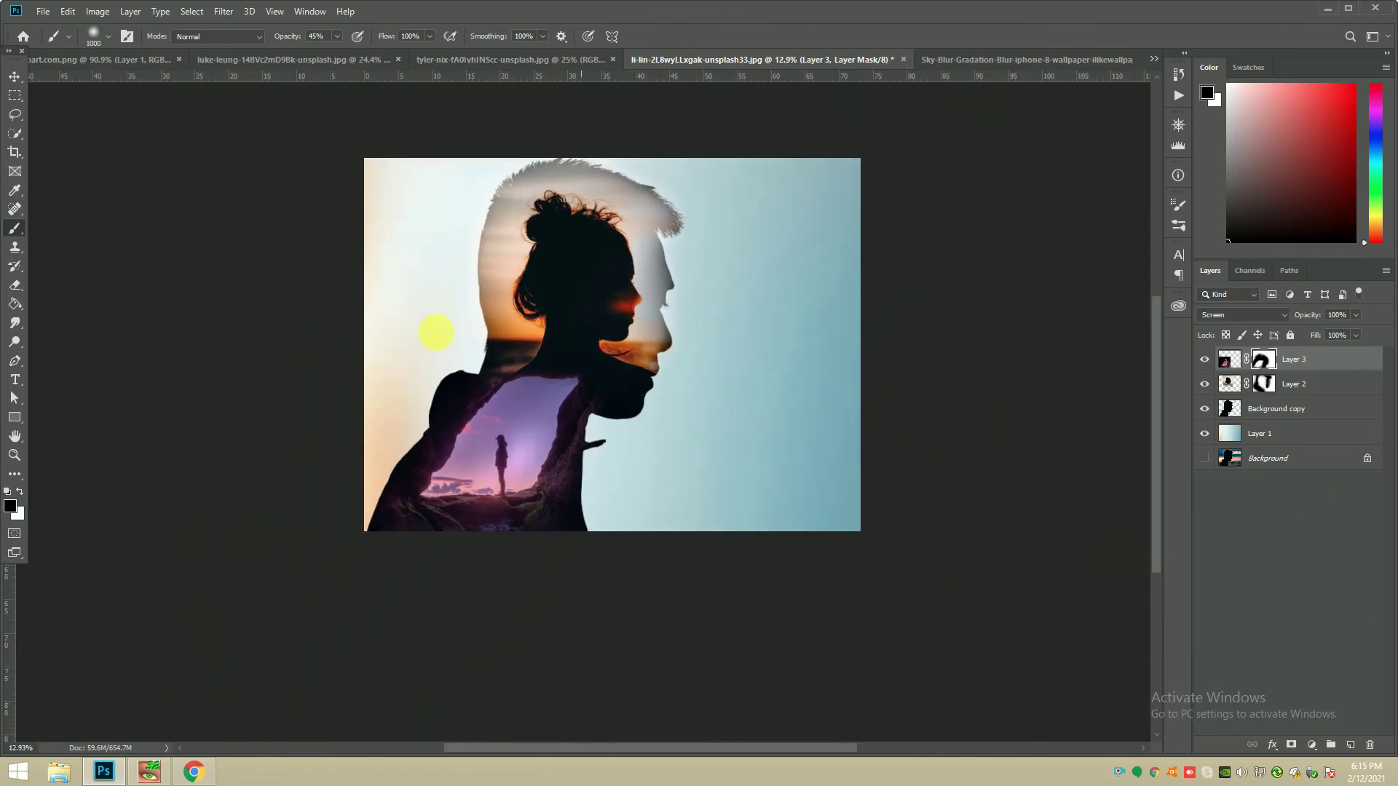
pyautogui.click(13, 75)
pyautogui.scroll(-1, 645, 408)
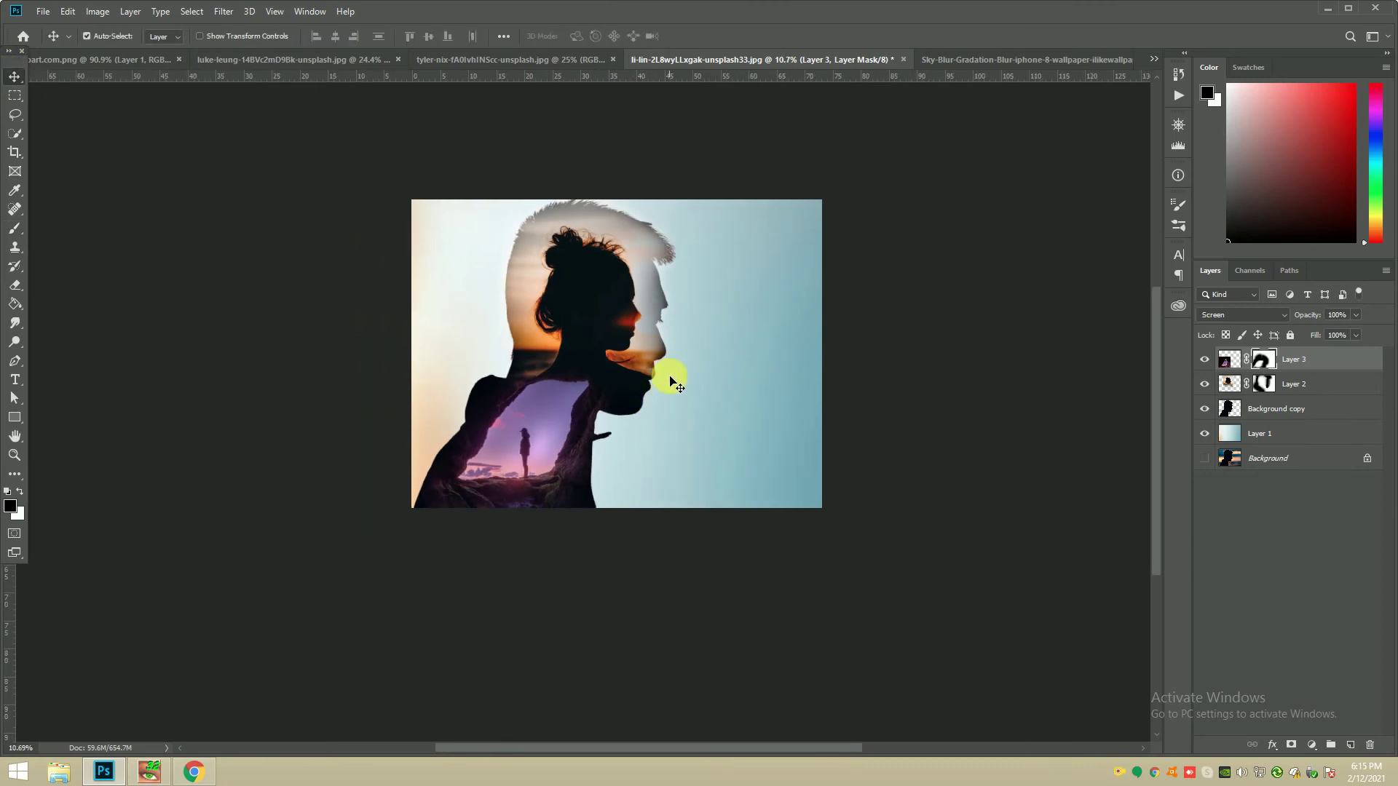
# Step: Drag the birds layer from the birds document into the double-exposure document
pyautogui.click(995, 61)
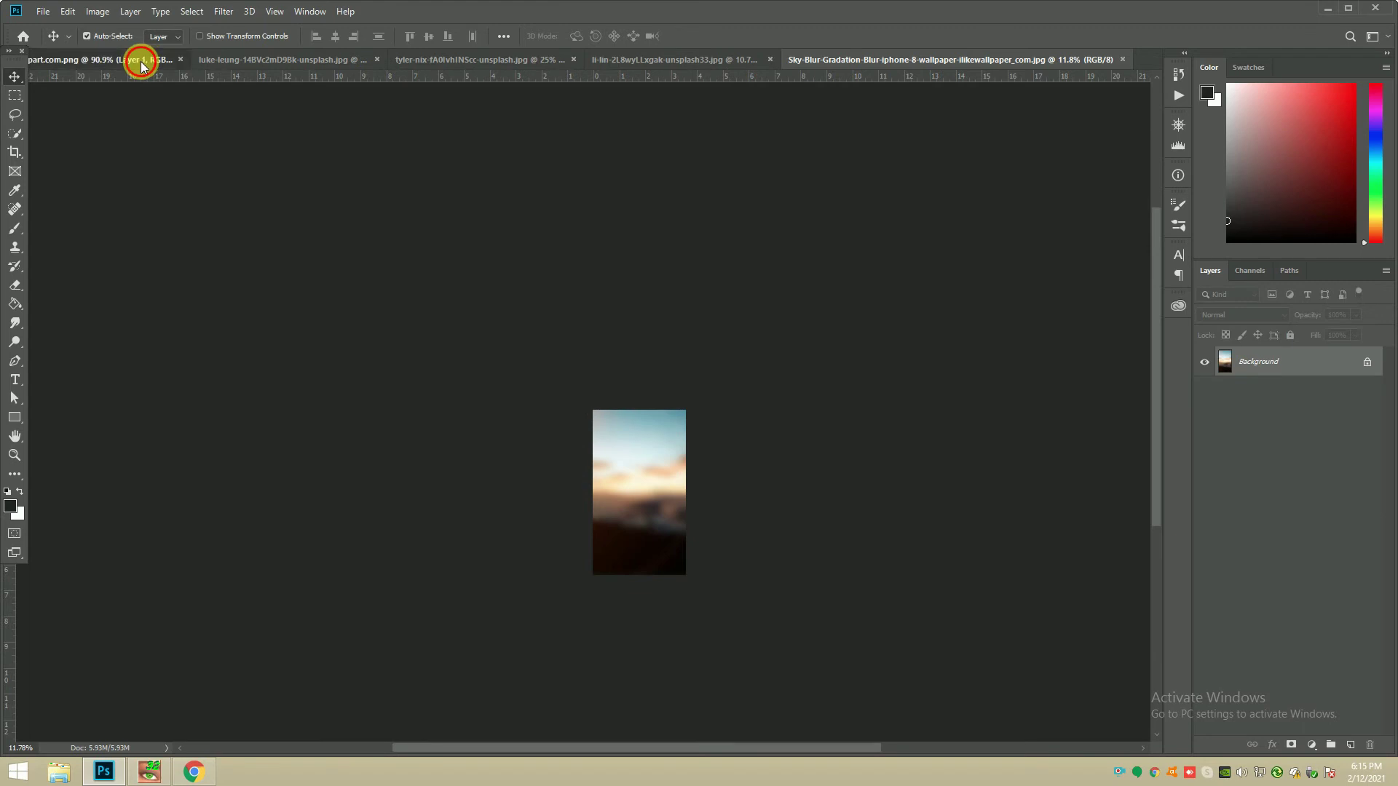
pyautogui.click(142, 64)
pyautogui.moveTo(665, 452); pyautogui.dragTo(570, 102)
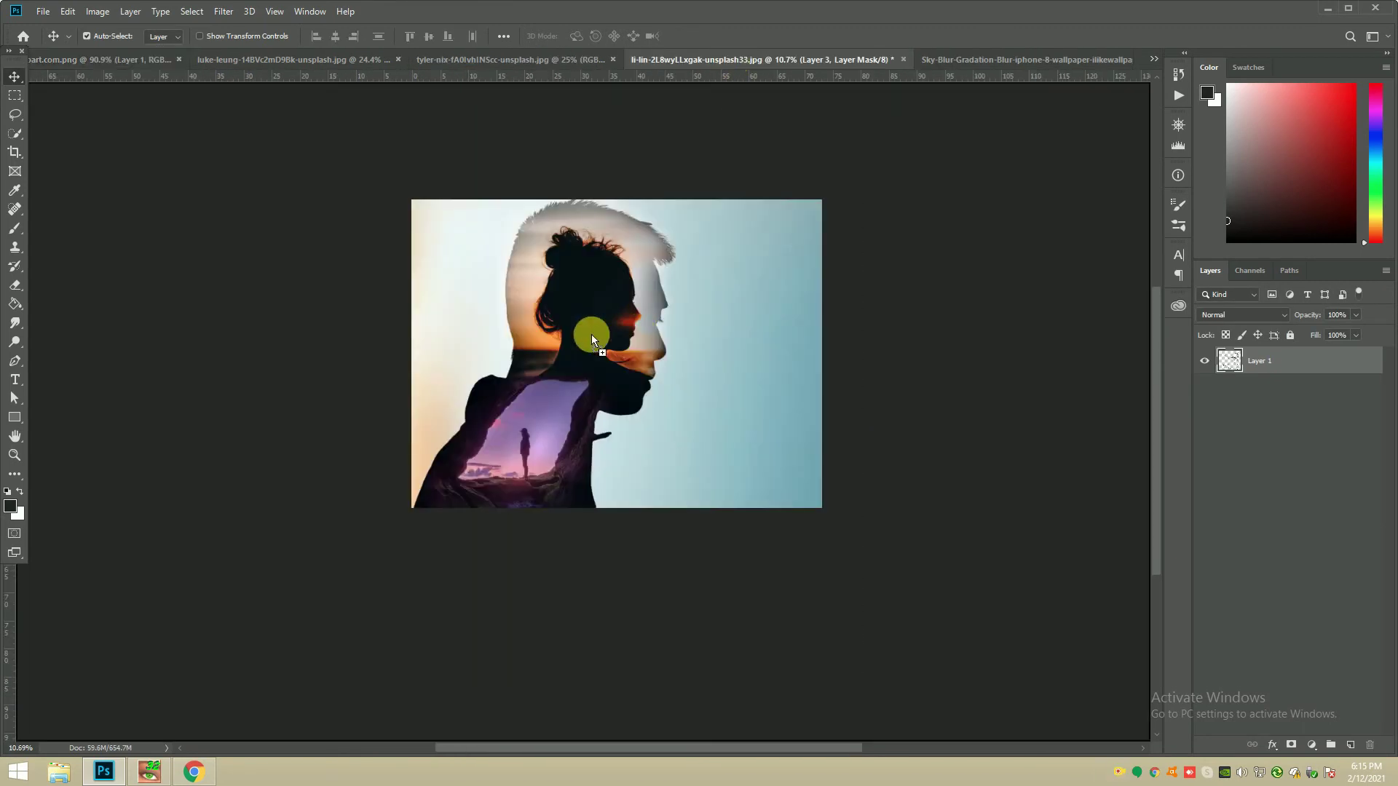
pyautogui.moveTo(570, 102); pyautogui.dragTo(551, 404)
# Step: Scale and rotate the birds into the cave opening with Free Transform
pyautogui.scroll(3, 551, 404)
pyautogui.hotkey('ctrl', 't')
pyautogui.moveTo(595, 381)
pyautogui.mouseDown()
pyautogui.moveTo(613, 363)
pyautogui.moveTo(575, 404)
pyautogui.mouseUp()
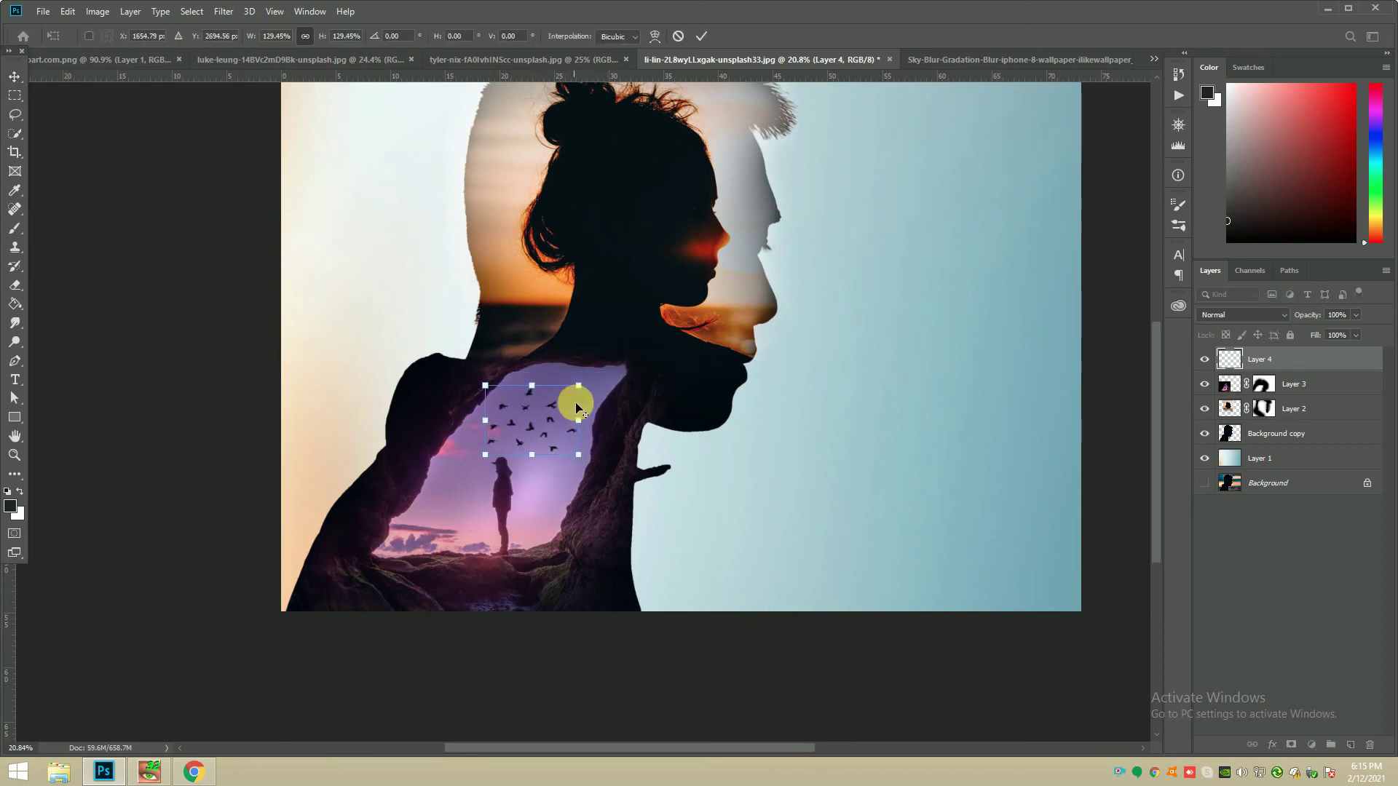
pyautogui.moveTo(583, 395); pyautogui.dragTo(548, 415)
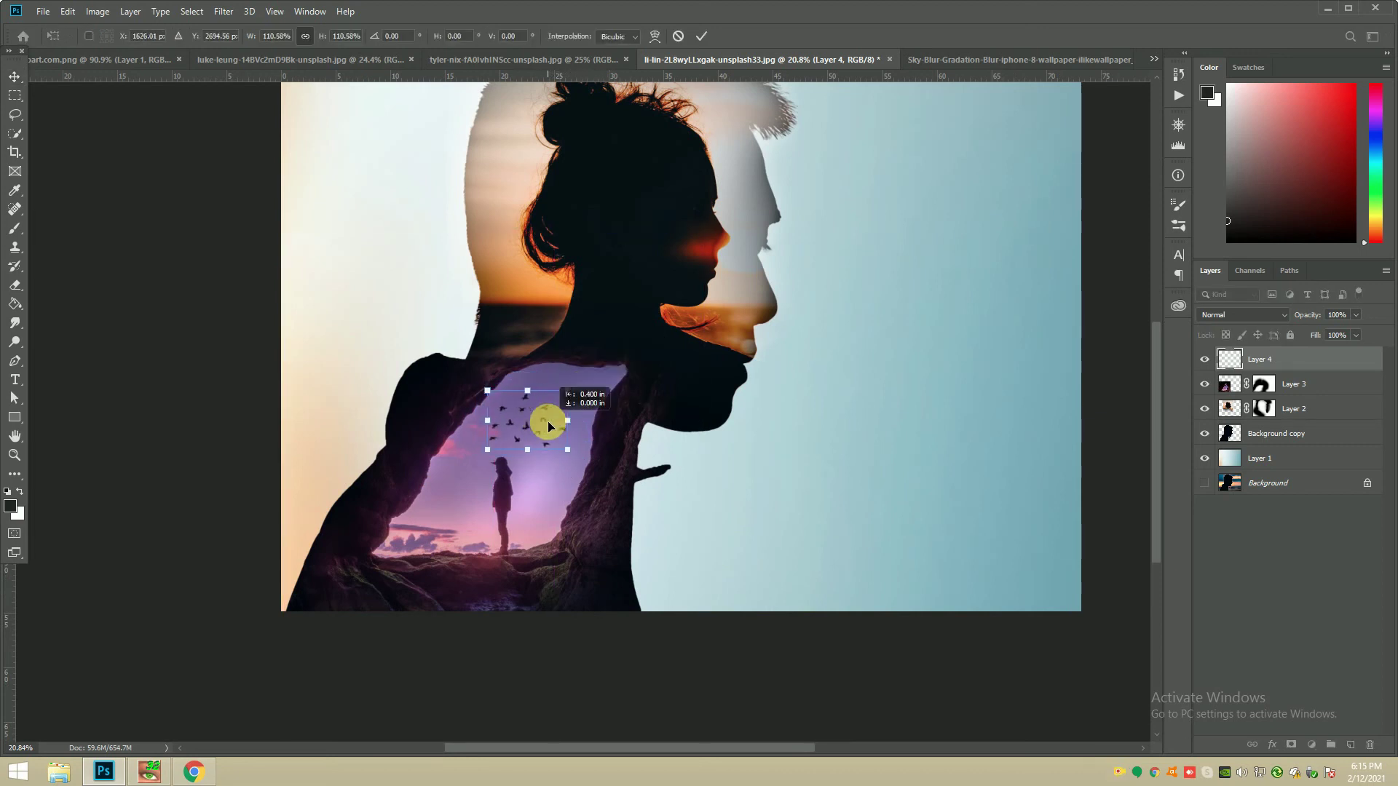
pyautogui.press('Return')
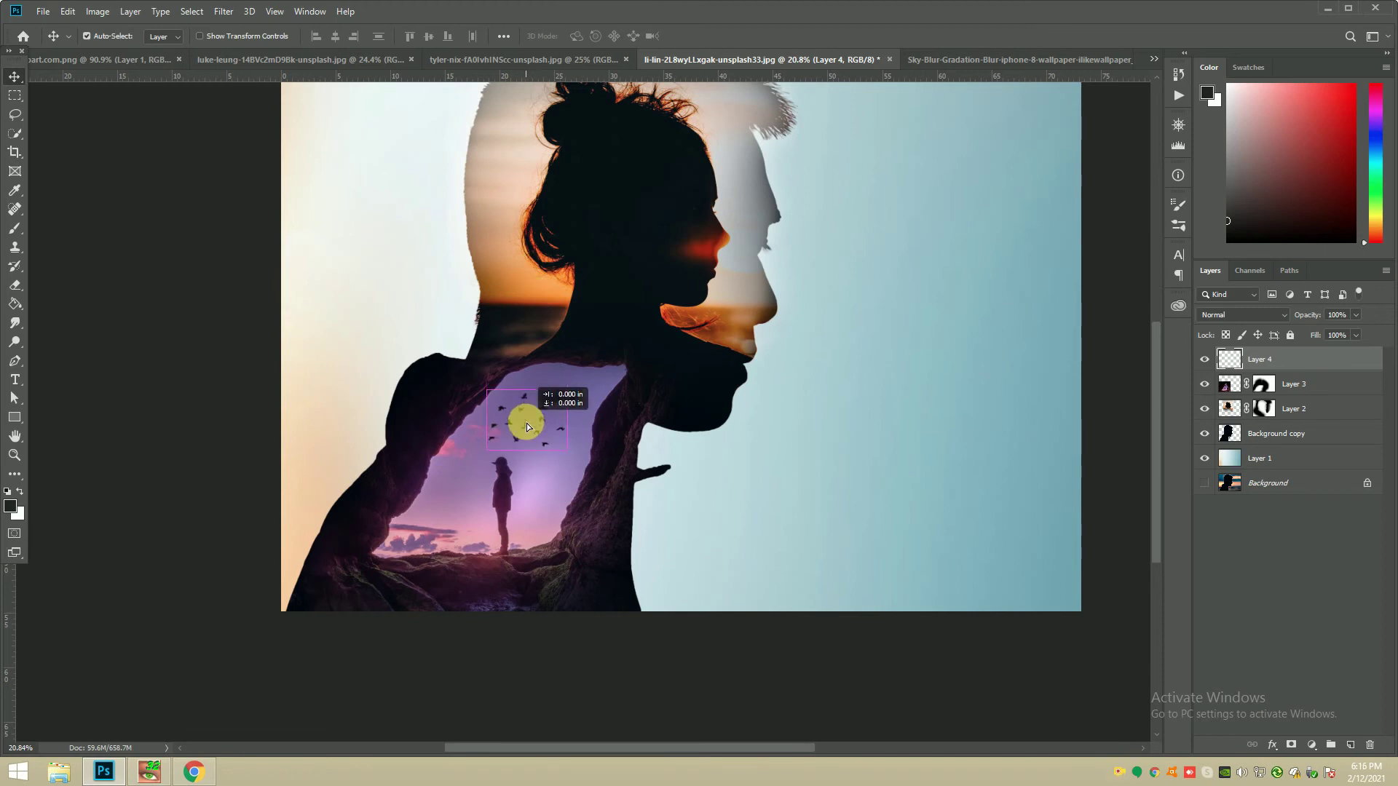
# Step: Draw rectangular selections around the birds and a narrow strip beside them
pyautogui.scroll(2, 546, 430)
pyautogui.scroll(2, 457, 388)
pyautogui.scroll(2, 534, 406)
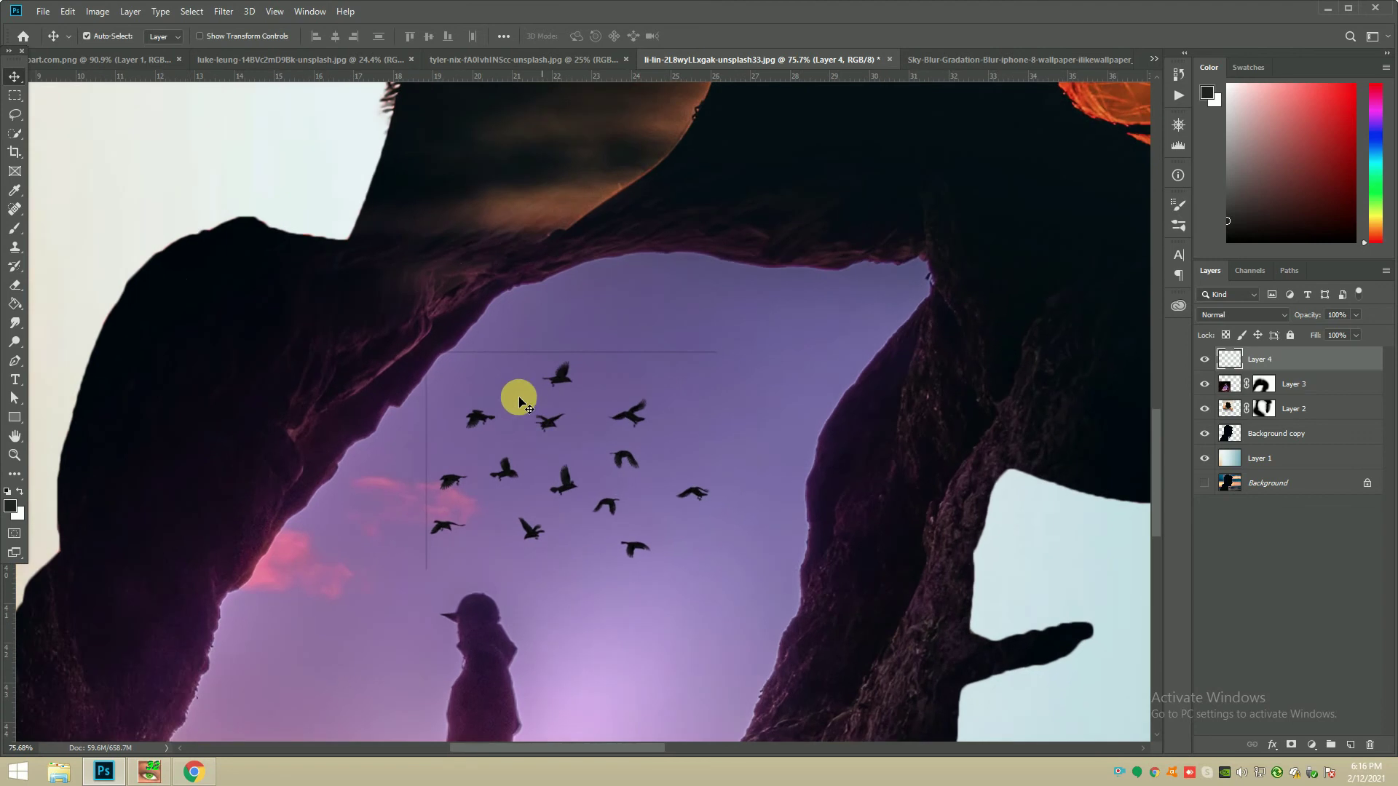
pyautogui.rightClick(14, 285)
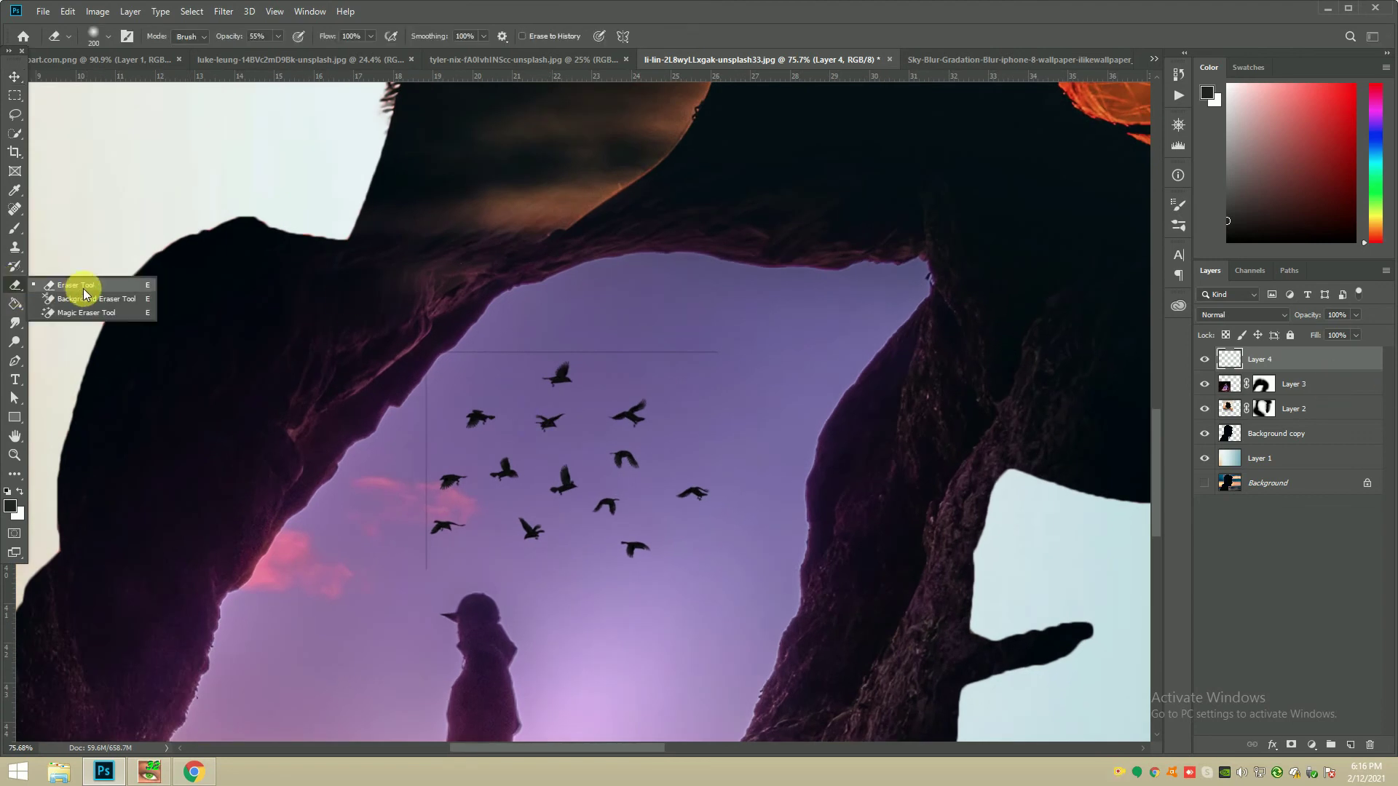
pyautogui.click(43, 279)
pyautogui.click(22, 231)
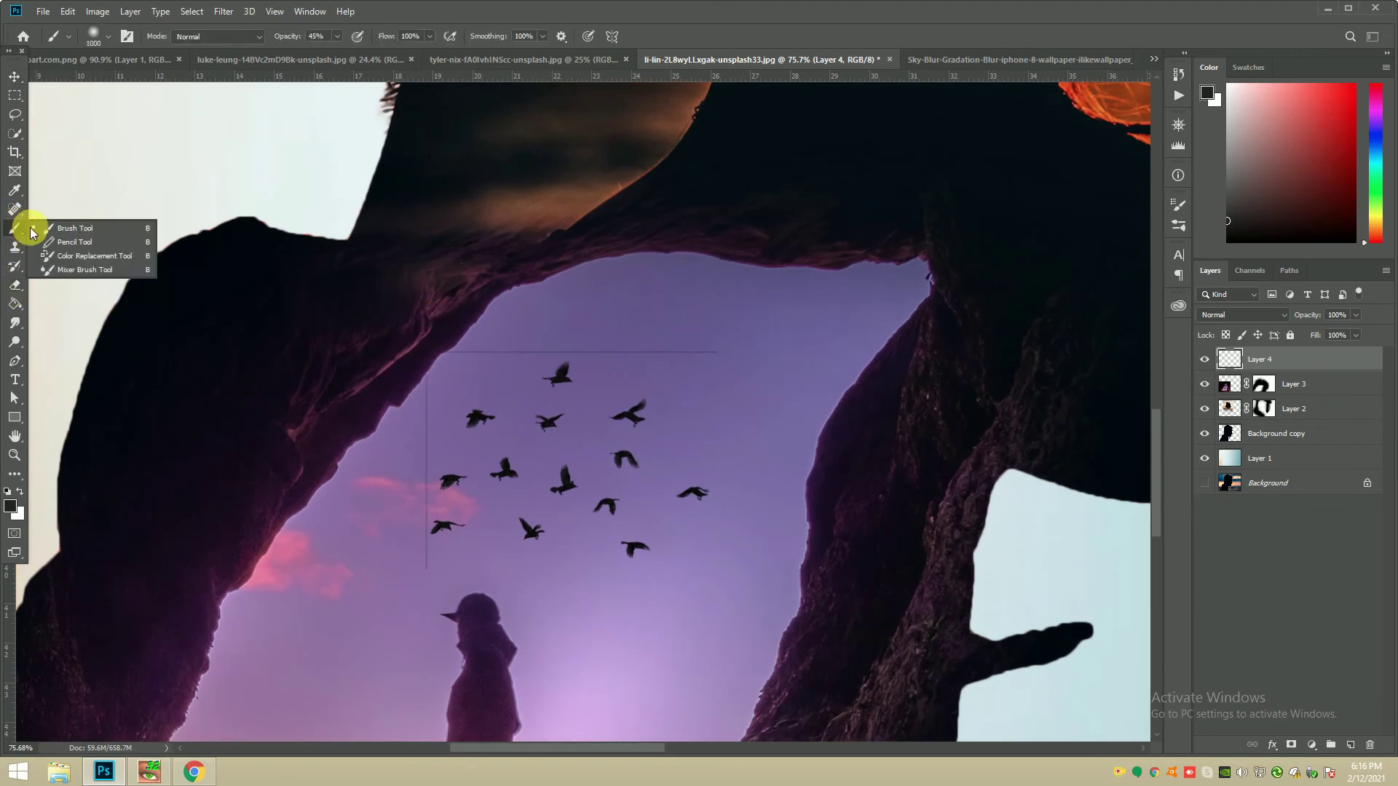
pyautogui.click(15, 102)
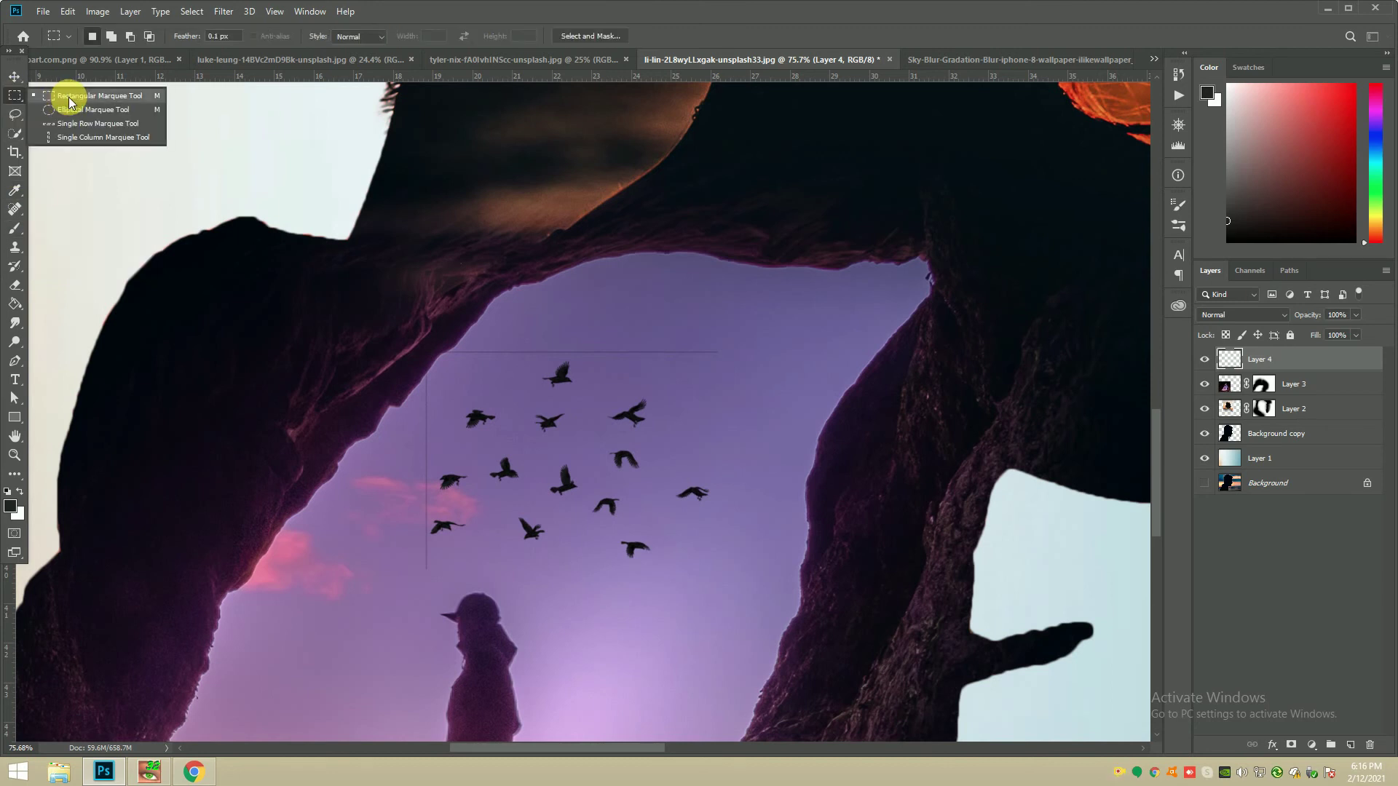
pyautogui.moveTo(435, 333); pyautogui.dragTo(784, 367)
pyautogui.moveTo(407, 322); pyautogui.dragTo(433, 630)
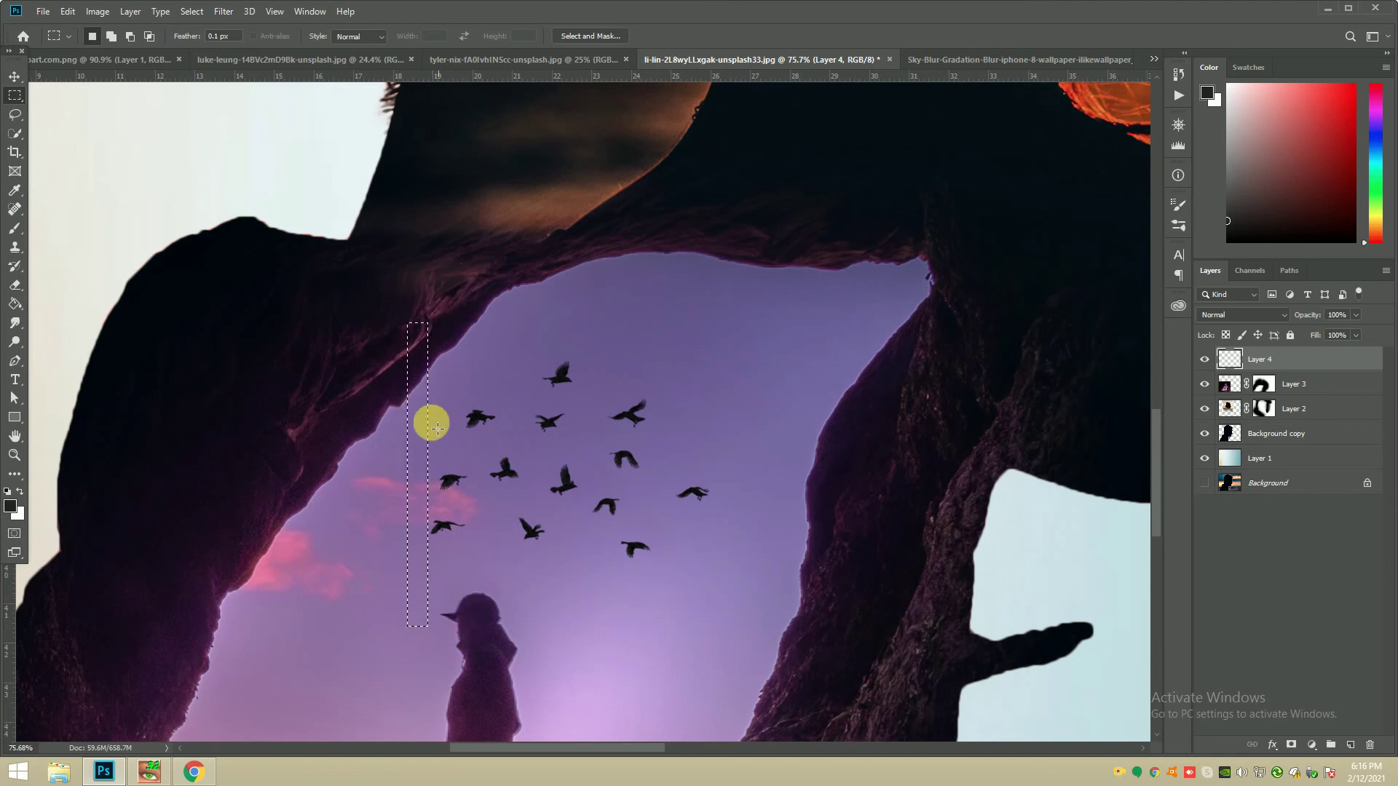
# Step: Deselect, return to the Move tool and make Layer 2 active
pyautogui.hotkey('ctrl', 'd')
pyautogui.press('v')
pyautogui.scroll(-5, 495, 379)
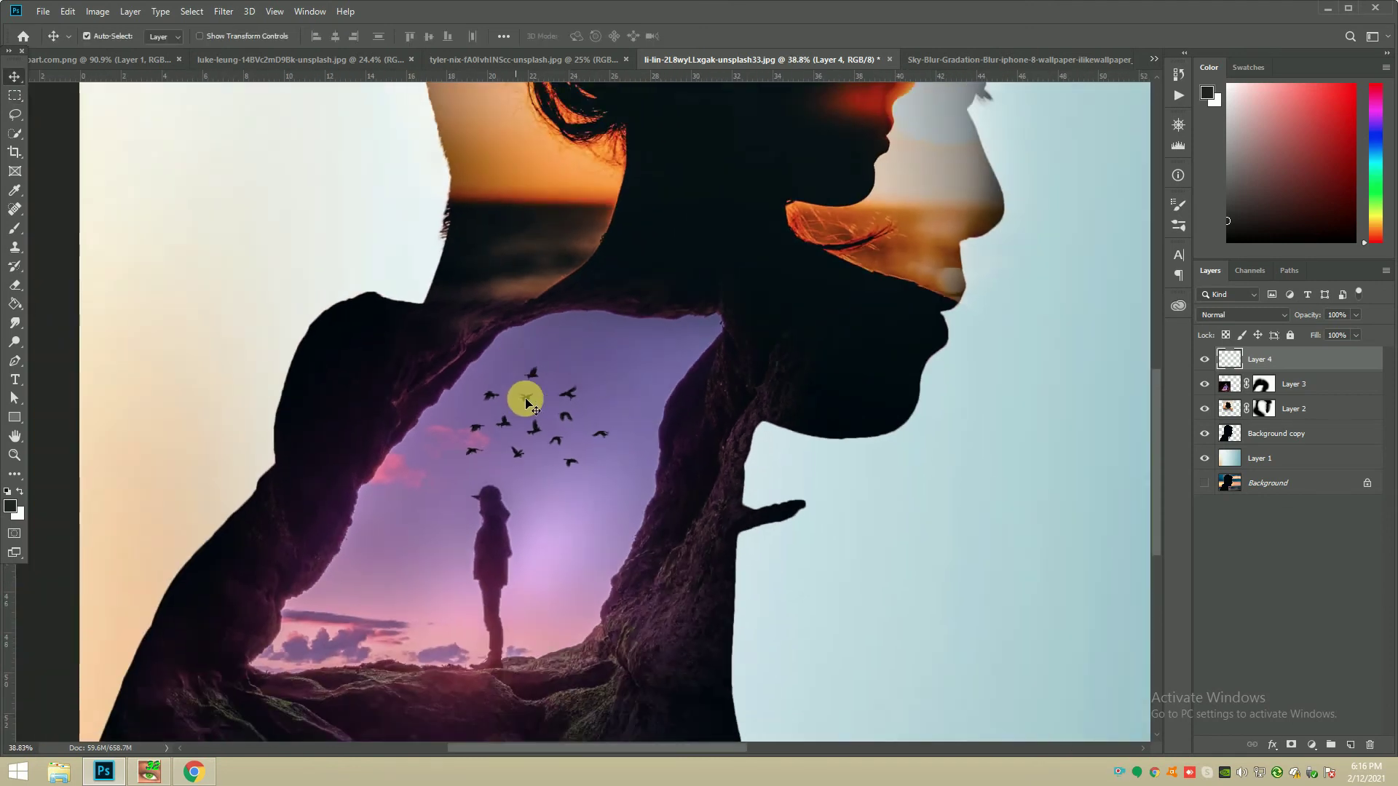
pyautogui.scroll(-2, 546, 506)
pyautogui.scroll(-1, 648, 369)
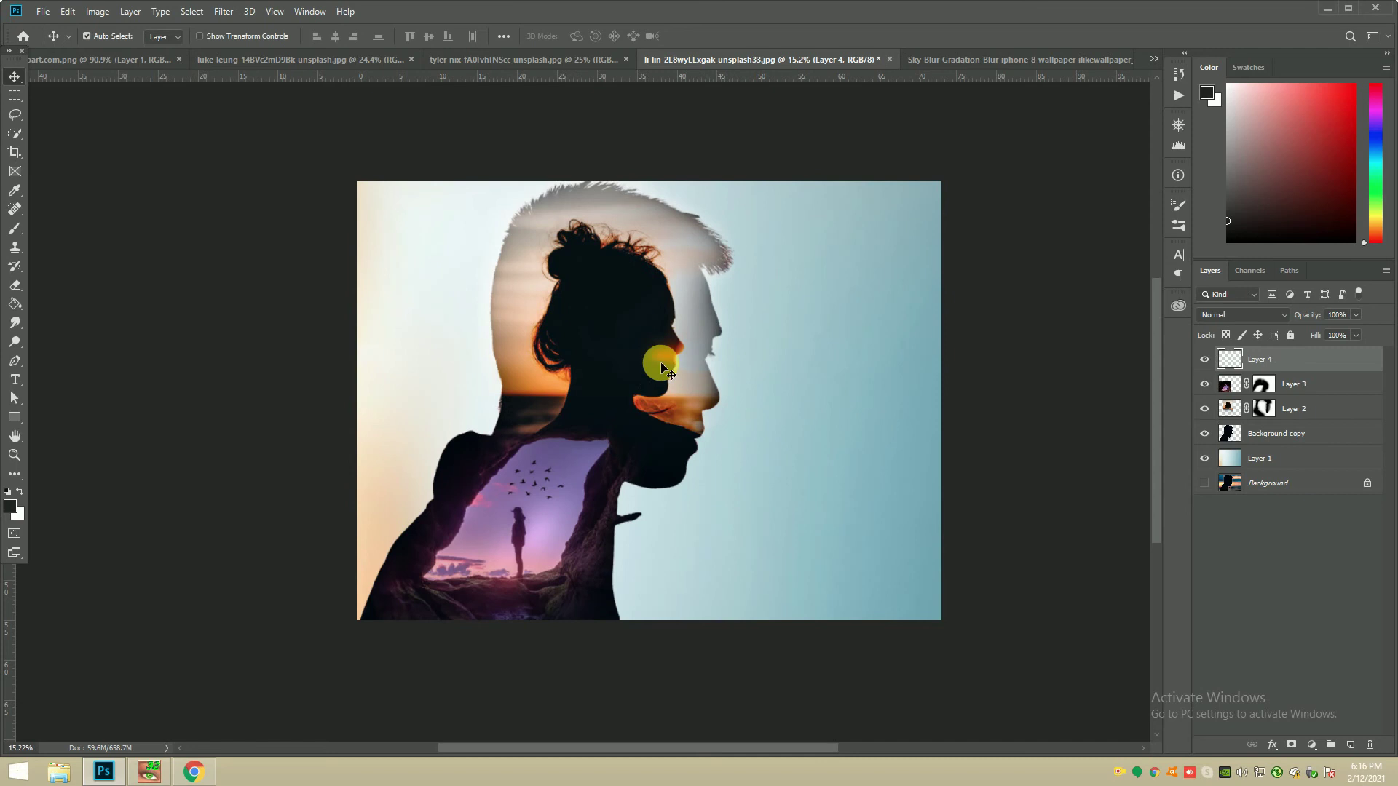
pyautogui.click(693, 324)
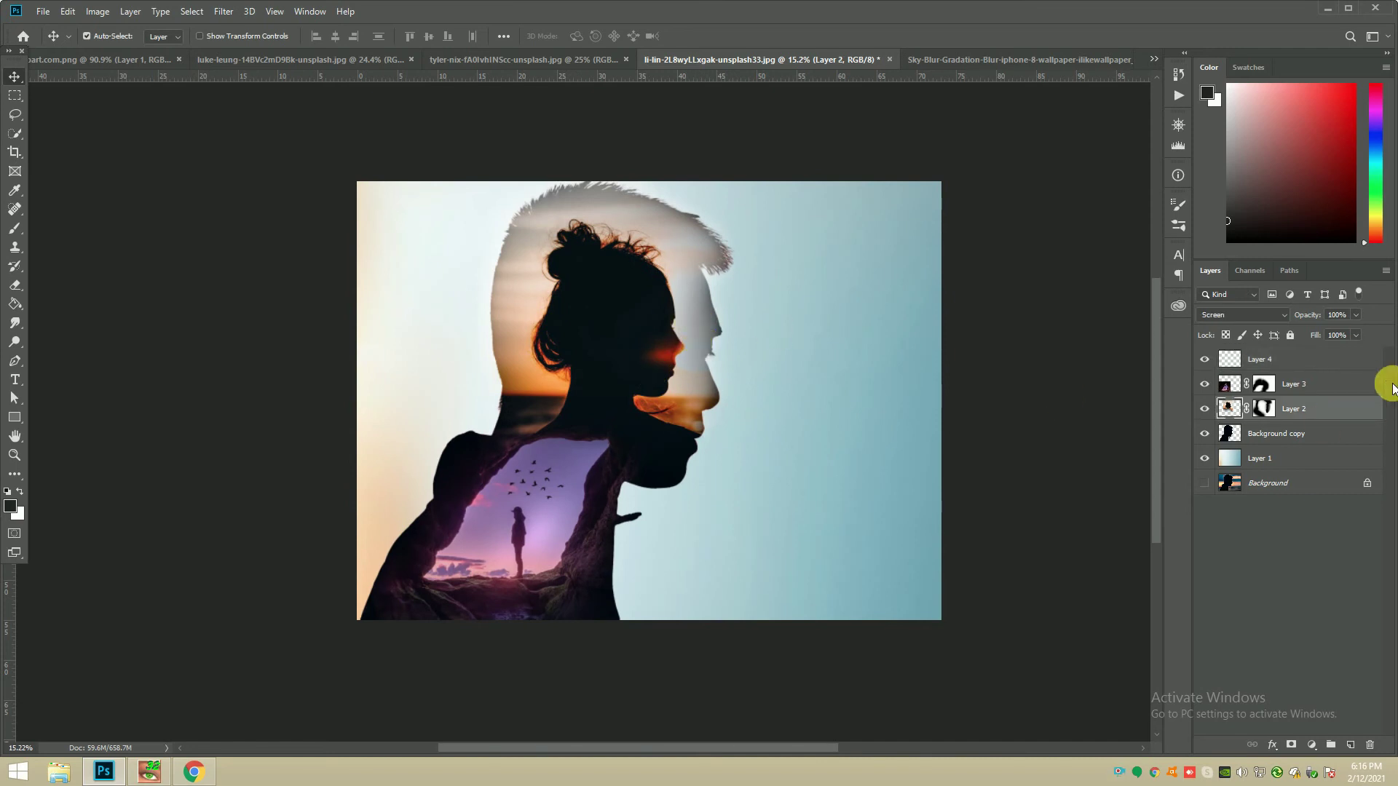
# Step: Add a Curves adjustment above Layer 4, bowing the curve upward and dipping the midtones slightly
pyautogui.click(1343, 364)
pyautogui.click(1319, 748)
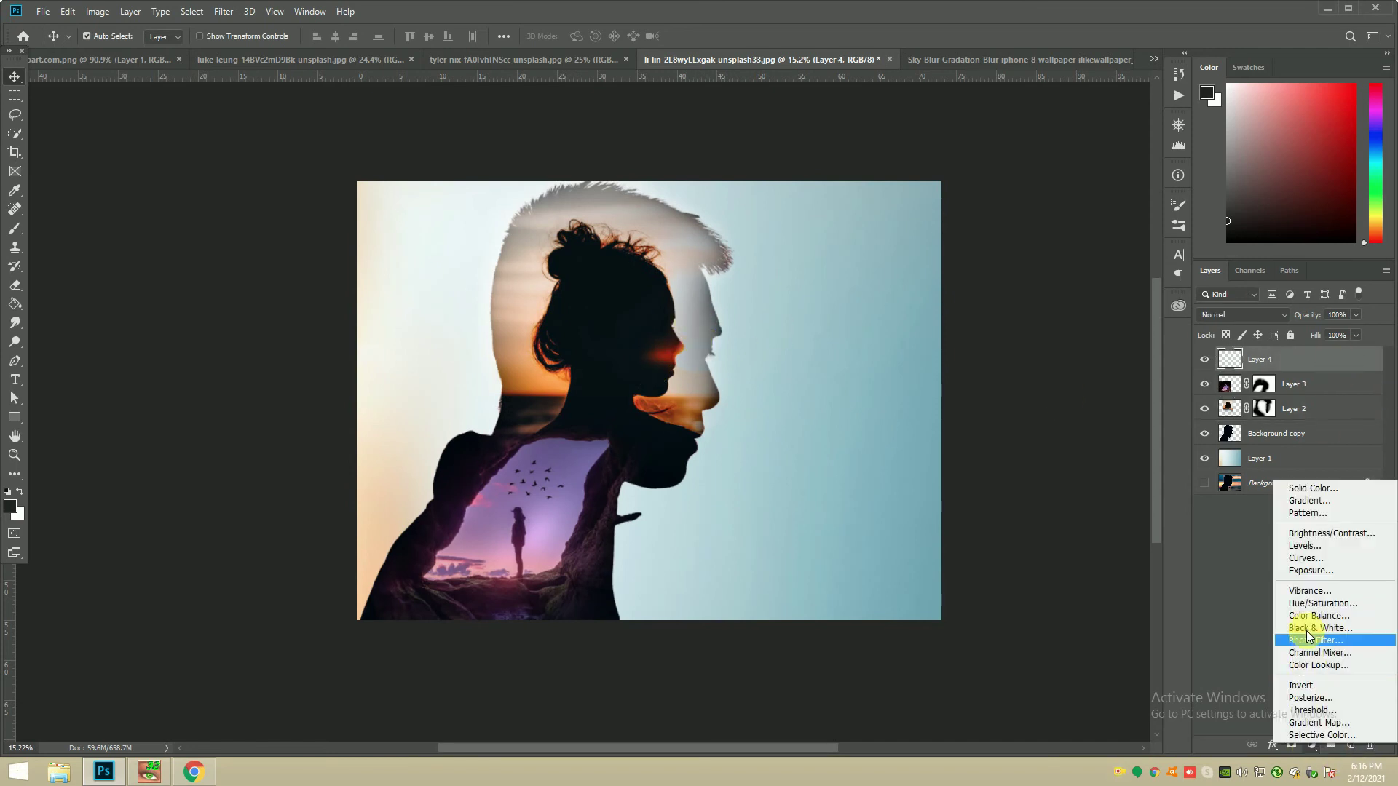
pyautogui.click(1301, 561)
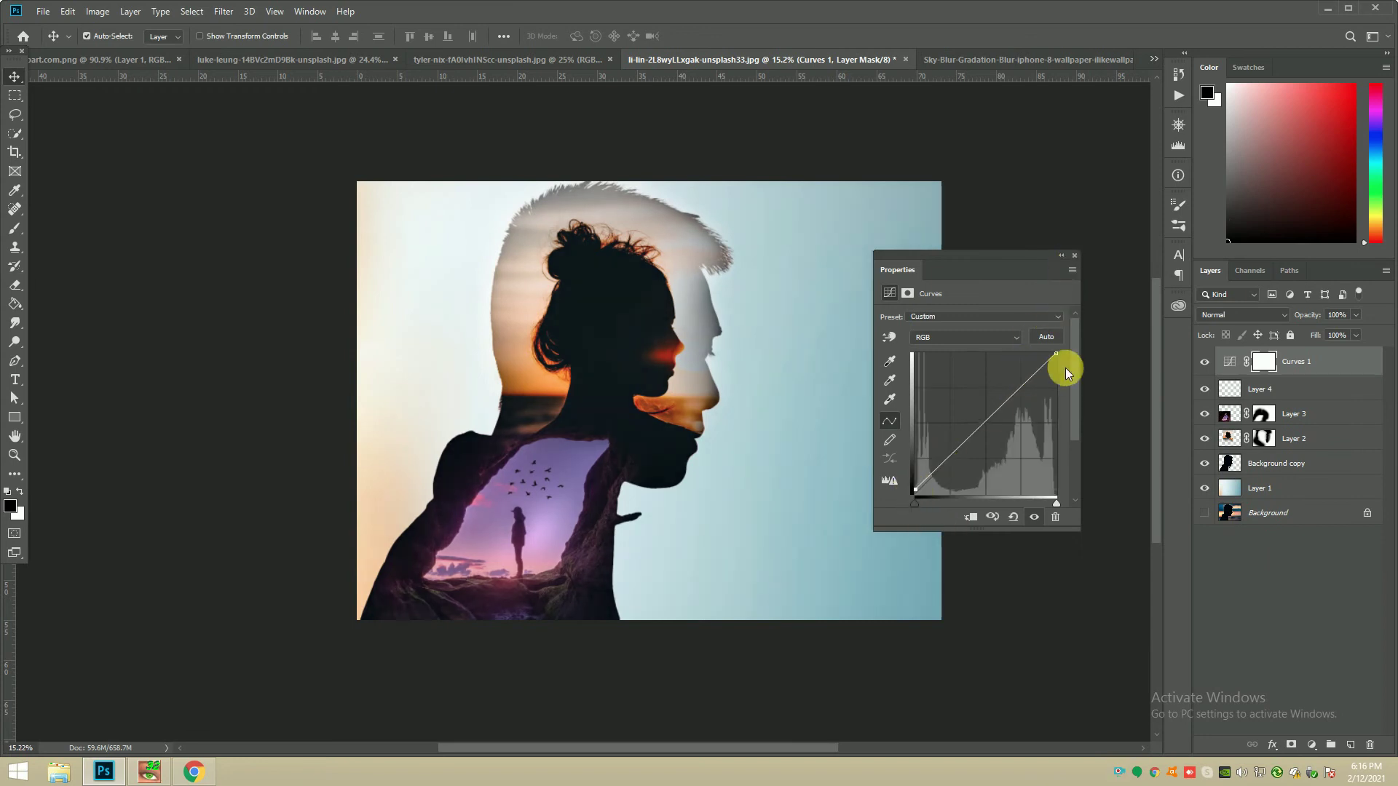
pyautogui.moveTo(1044, 369); pyautogui.dragTo(1037, 364)
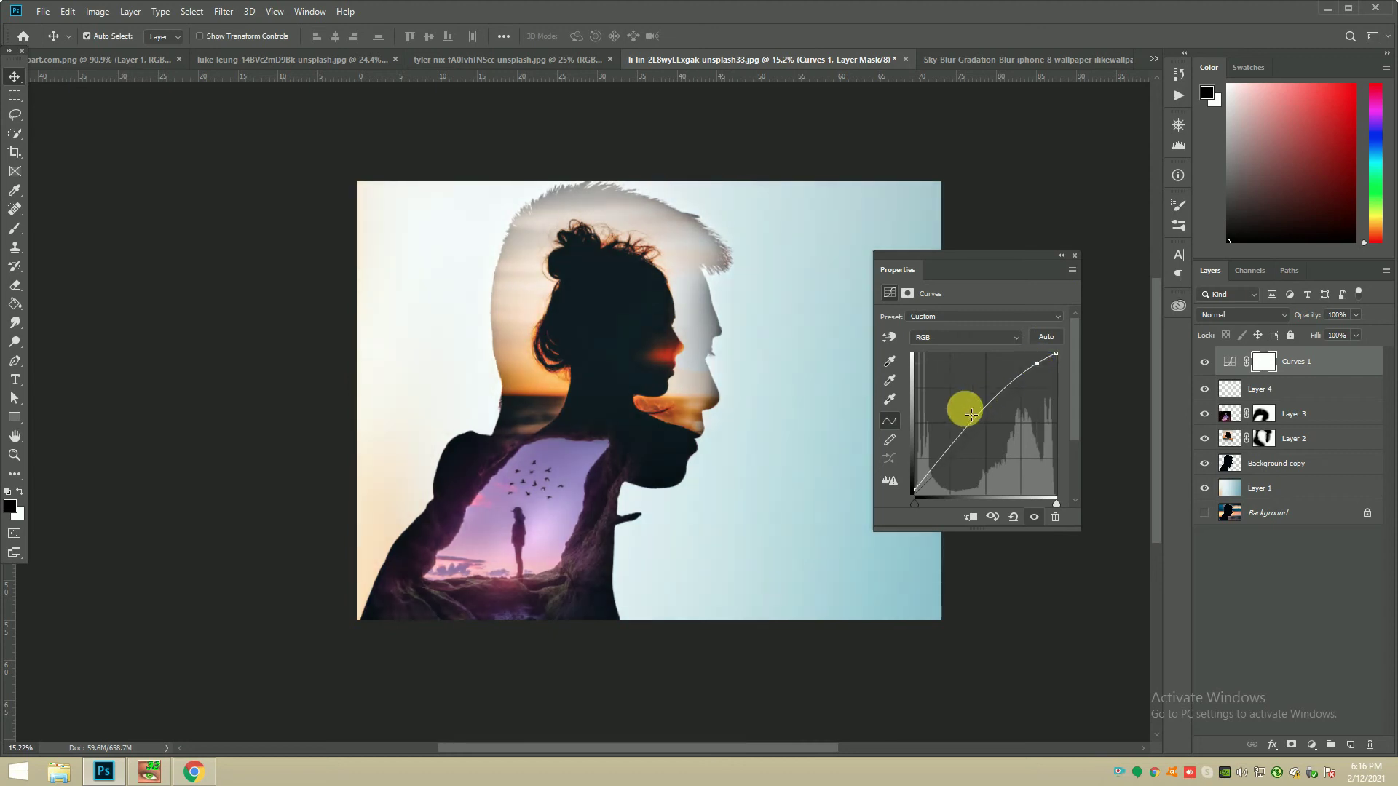
pyautogui.moveTo(961, 444); pyautogui.dragTo(963, 451)
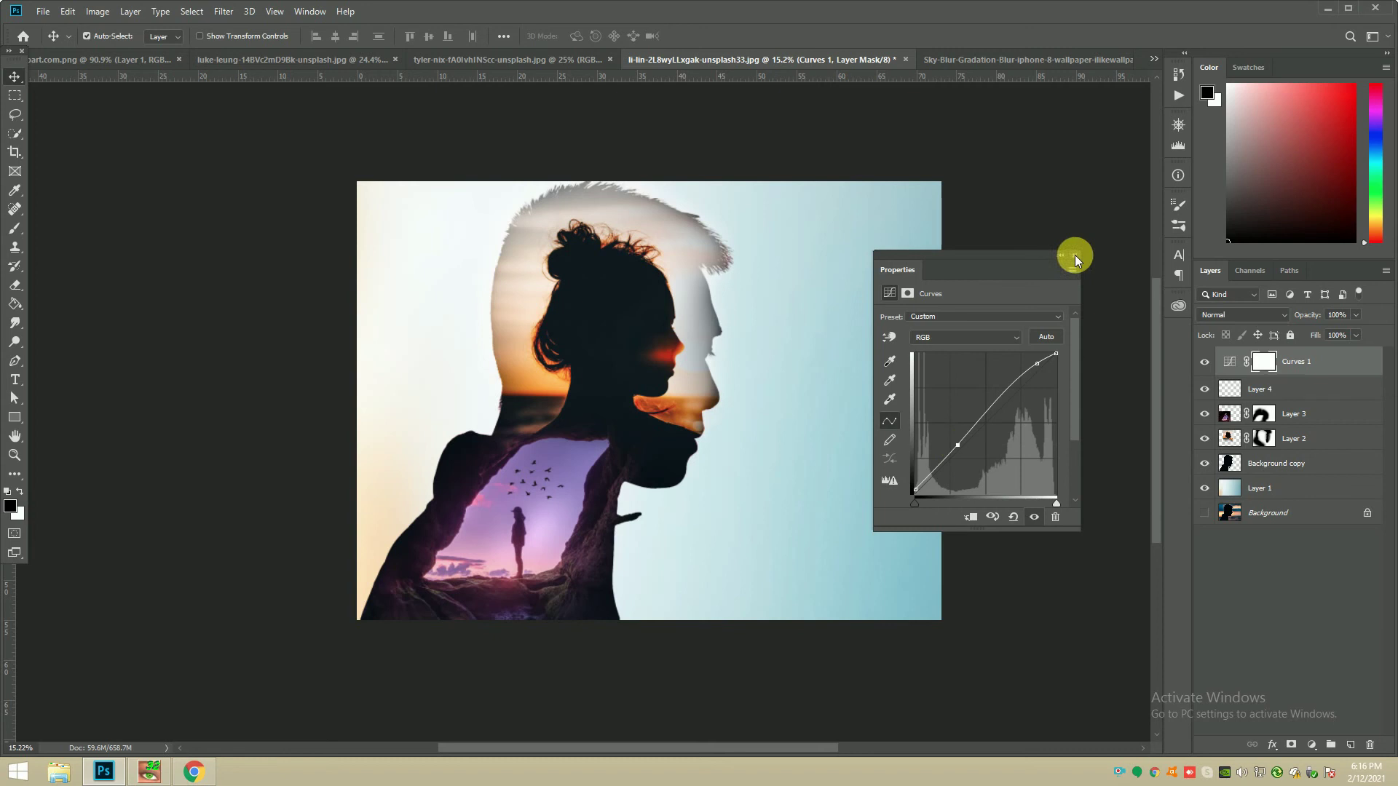
pyautogui.click(1075, 255)
pyautogui.click(1313, 746)
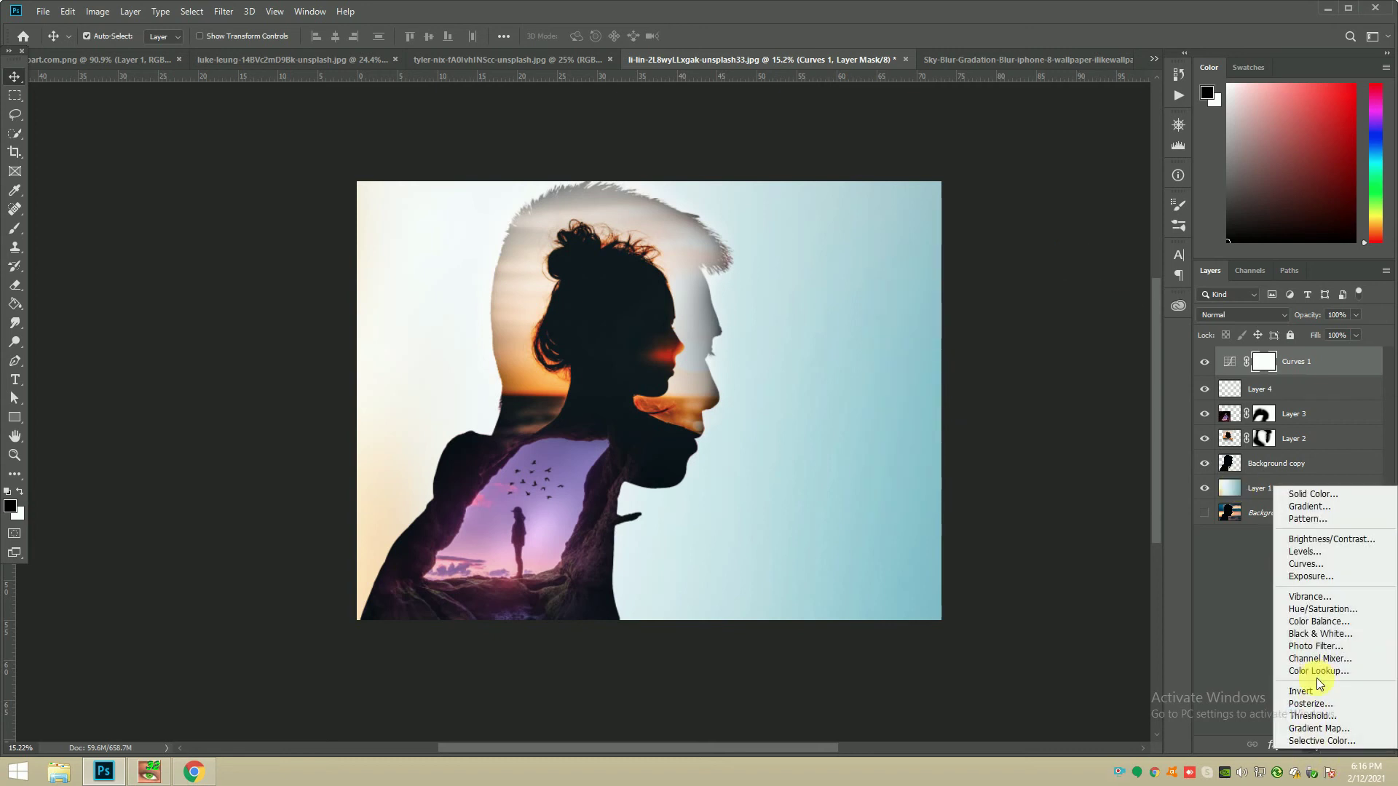
# Step: Add a Black & White adjustment and stamp the merged result onto new Layer 5 via Apply Image
pyautogui.click(1319, 634)
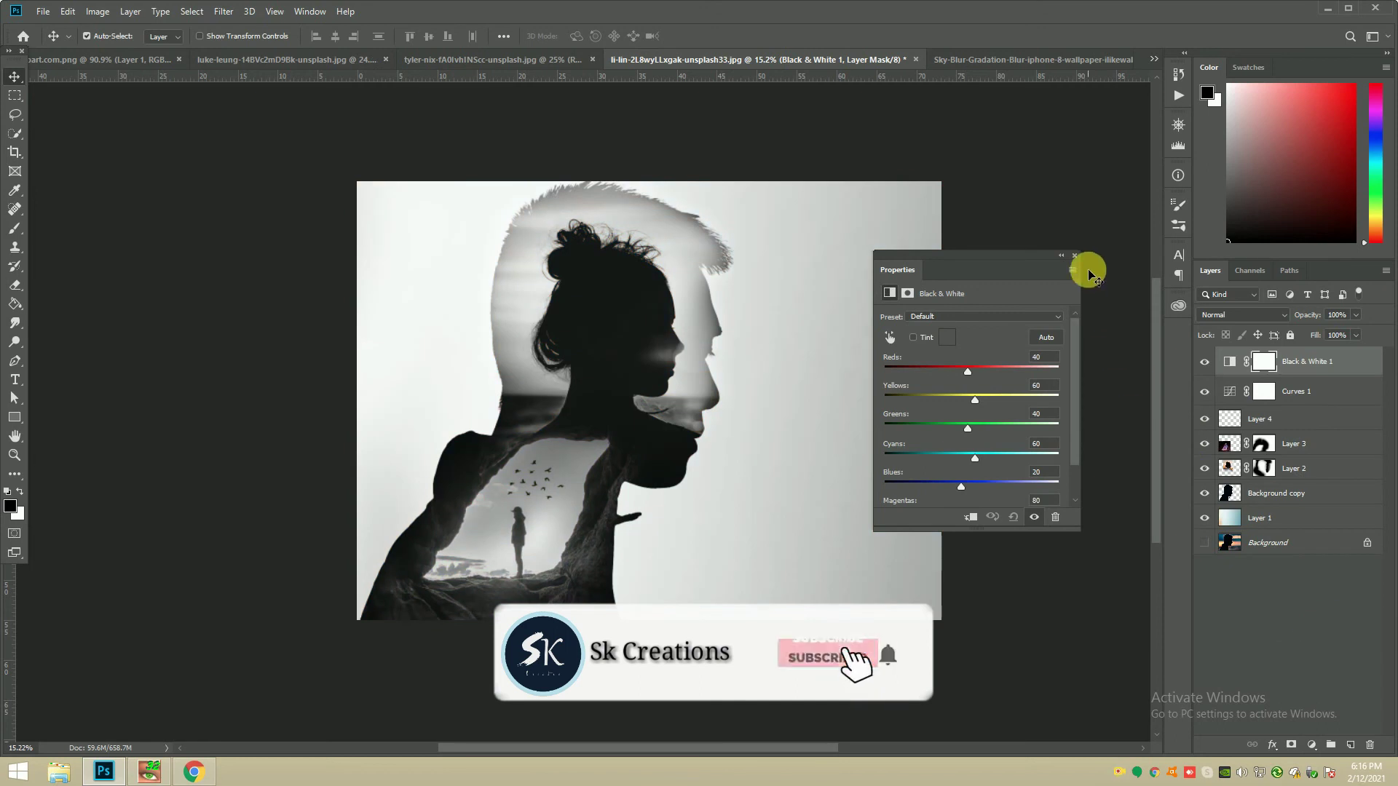
pyautogui.click(1075, 255)
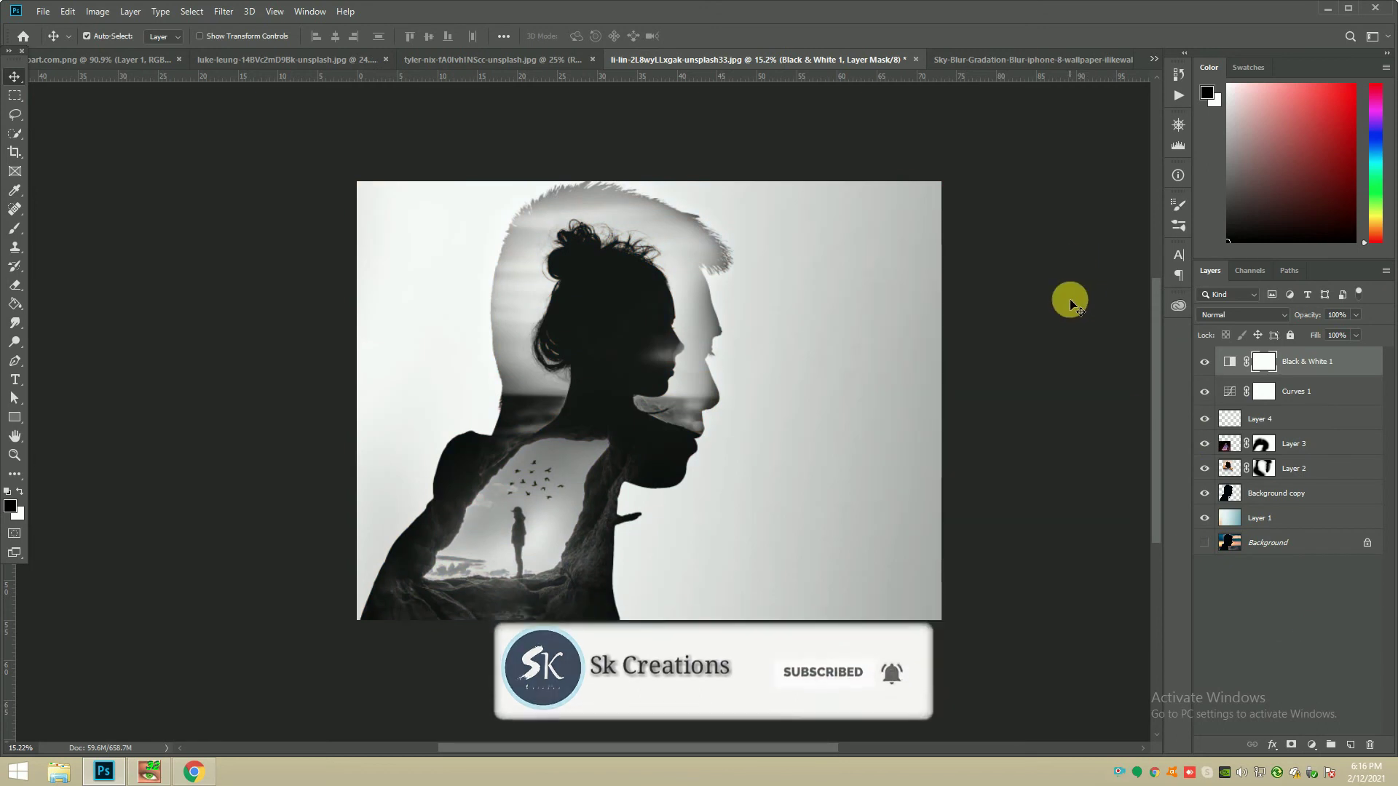
pyautogui.click(1350, 746)
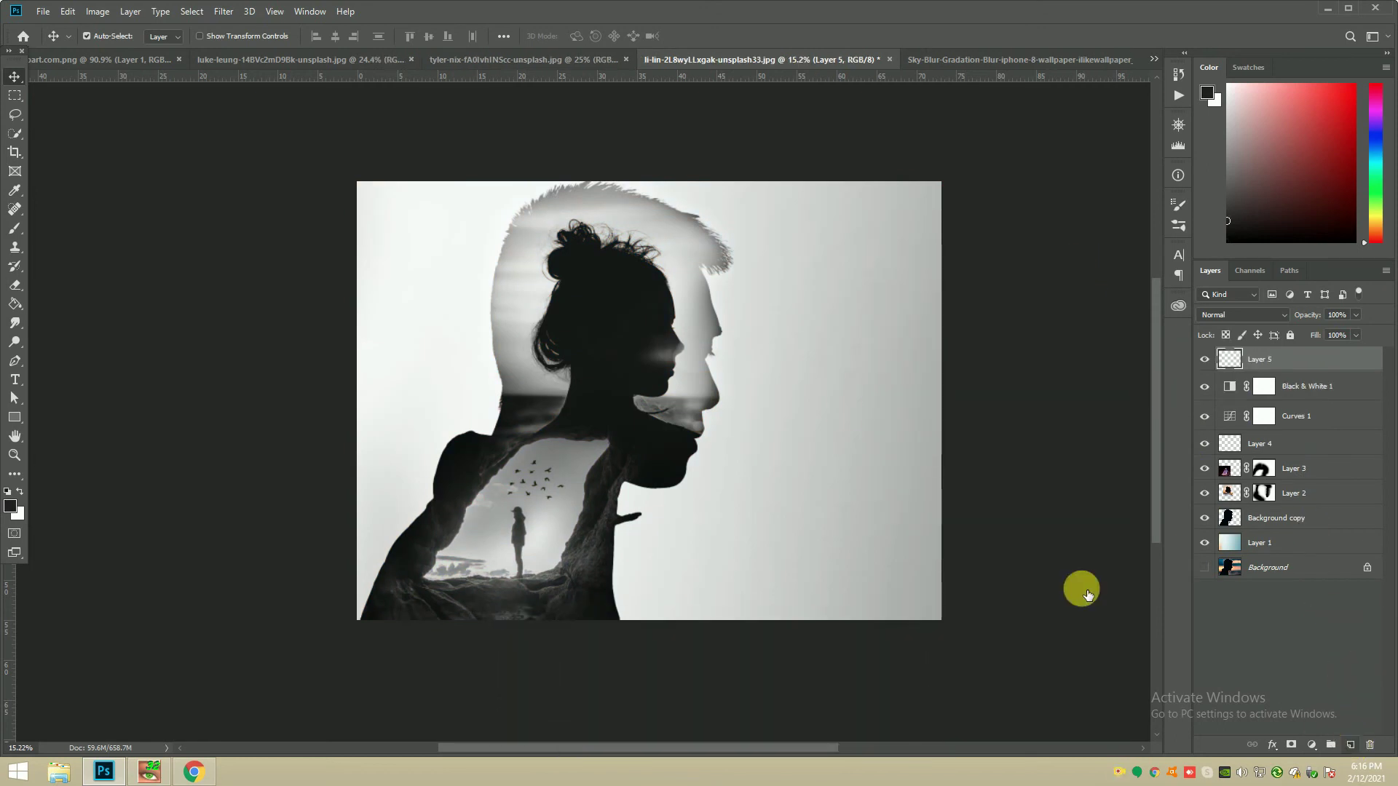
pyautogui.click(97, 11)
pyautogui.click(120, 225)
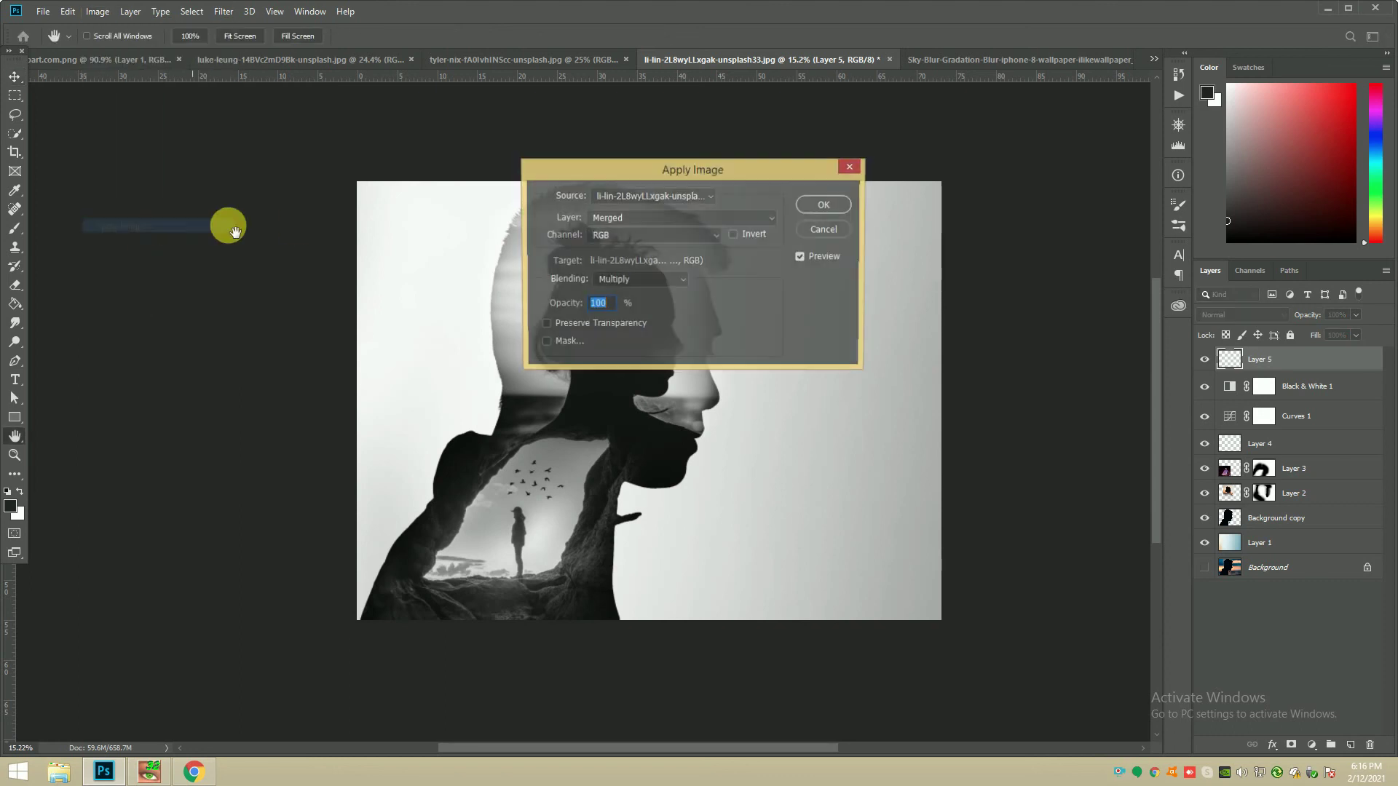
pyautogui.click(824, 206)
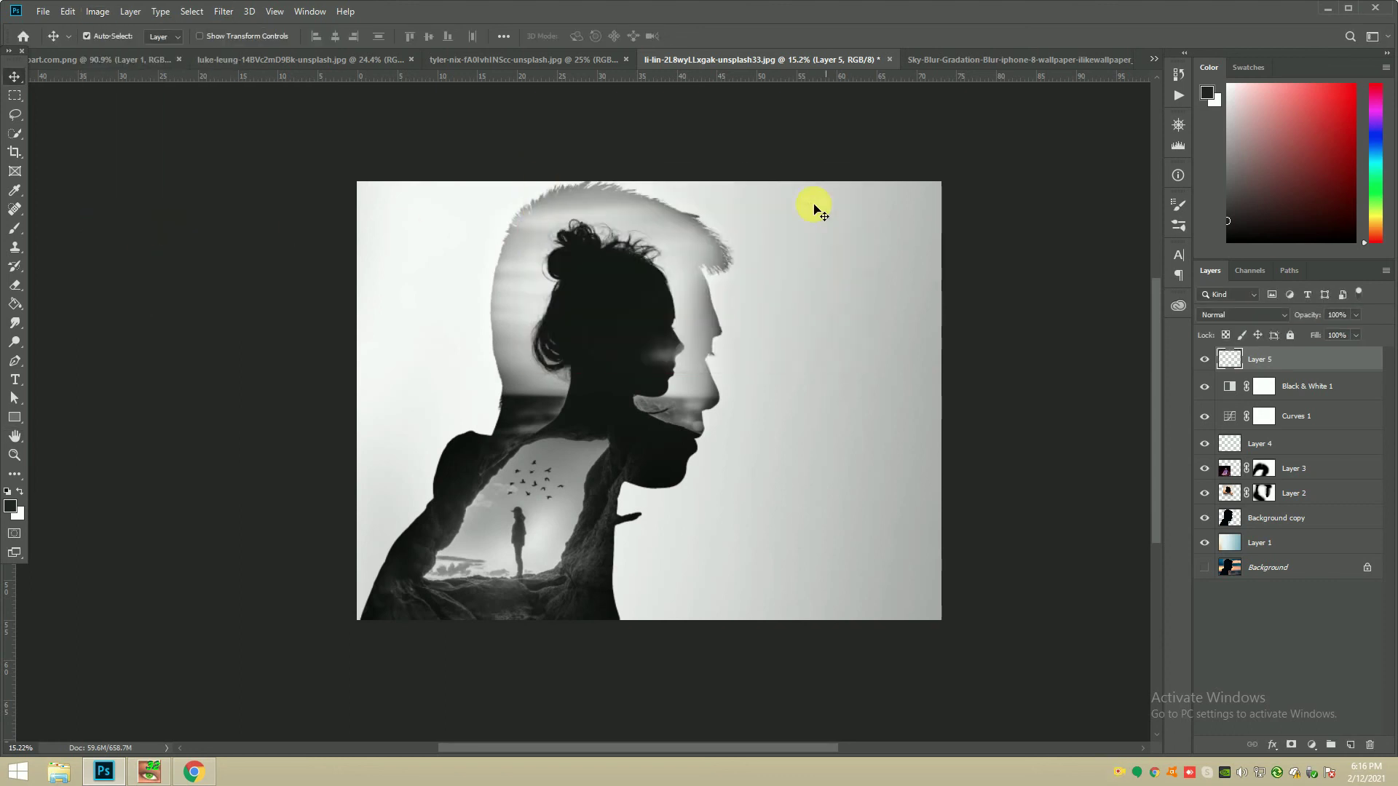
pyautogui.click(223, 10)
pyautogui.click(276, 96)
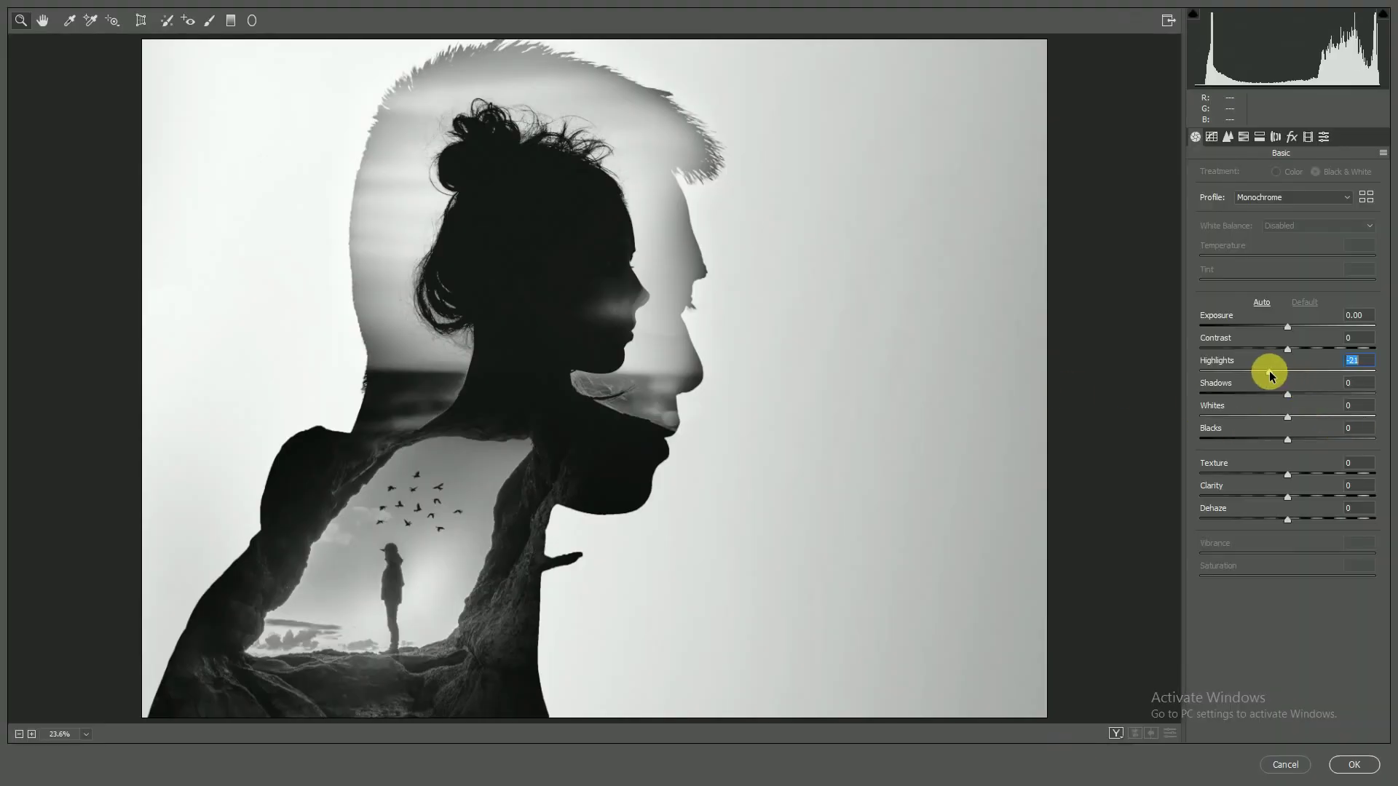
# Step: Set Highlights -21, Clarity +23, vignette -13, Whites +9, Shadows +6, and raise Dehaze
pyautogui.moveTo(1287, 497); pyautogui.dragTo(1308, 496)
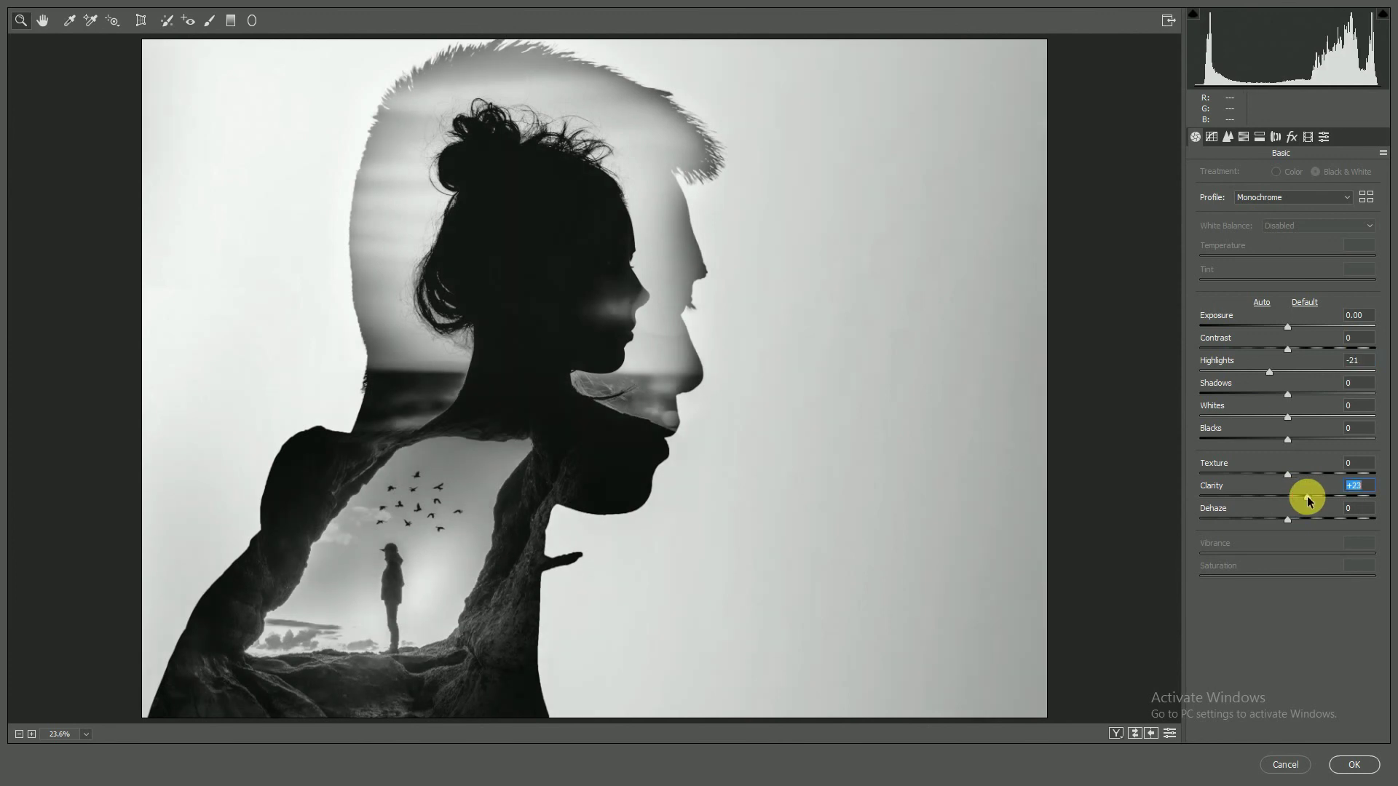
pyautogui.keyDown('alt'); pyautogui.click(631, 415); pyautogui.keyUp('alt')
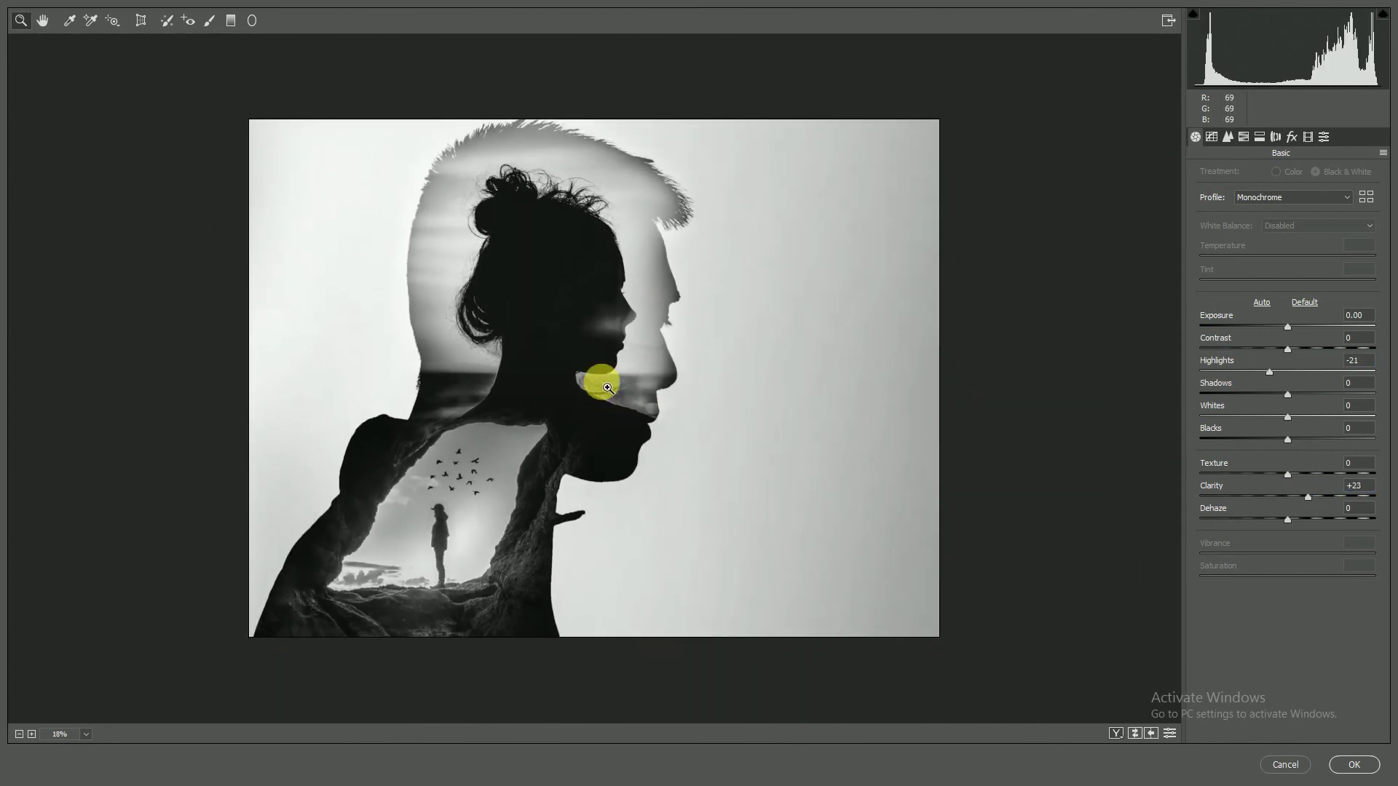
pyautogui.click(1291, 137)
pyautogui.moveTo(1280, 326); pyautogui.dragTo(1275, 327)
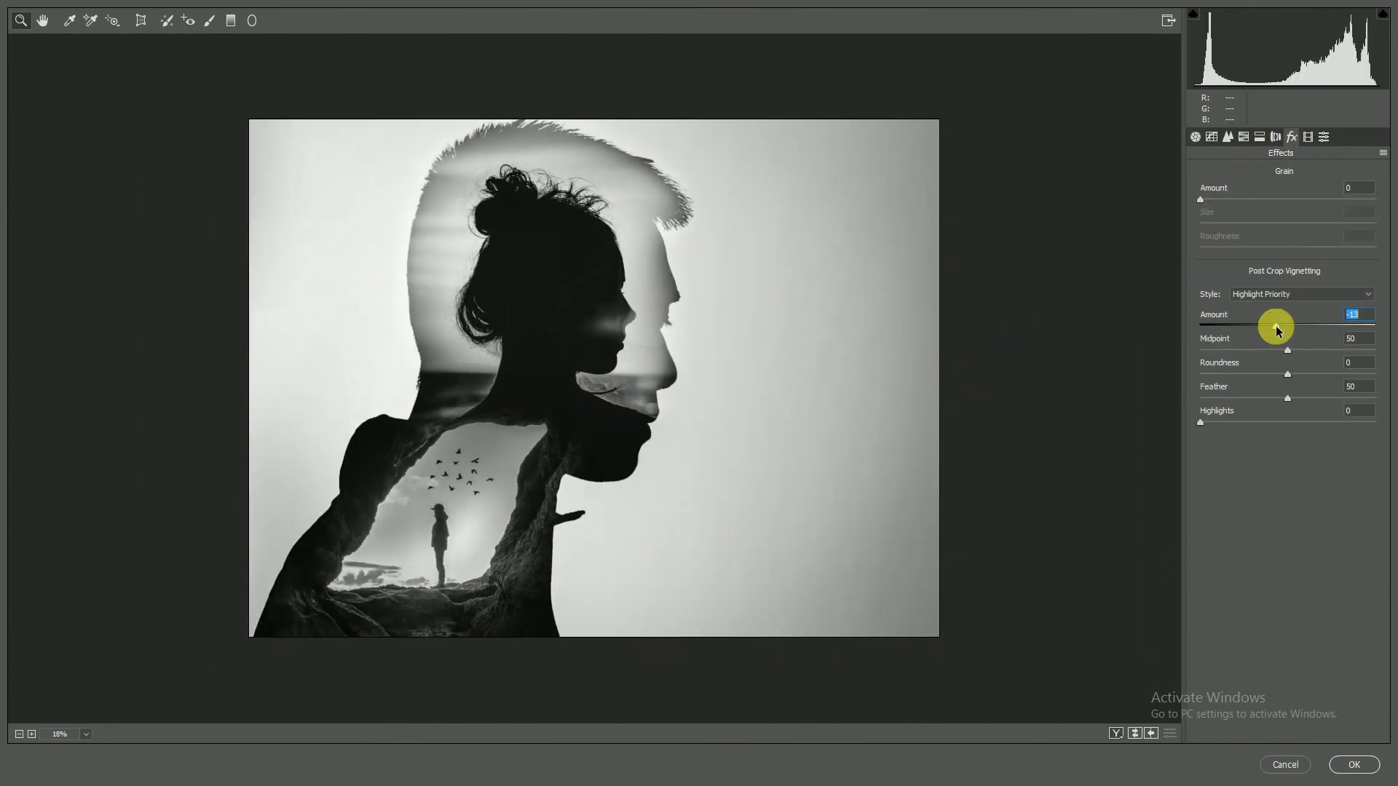
pyautogui.click(1227, 137)
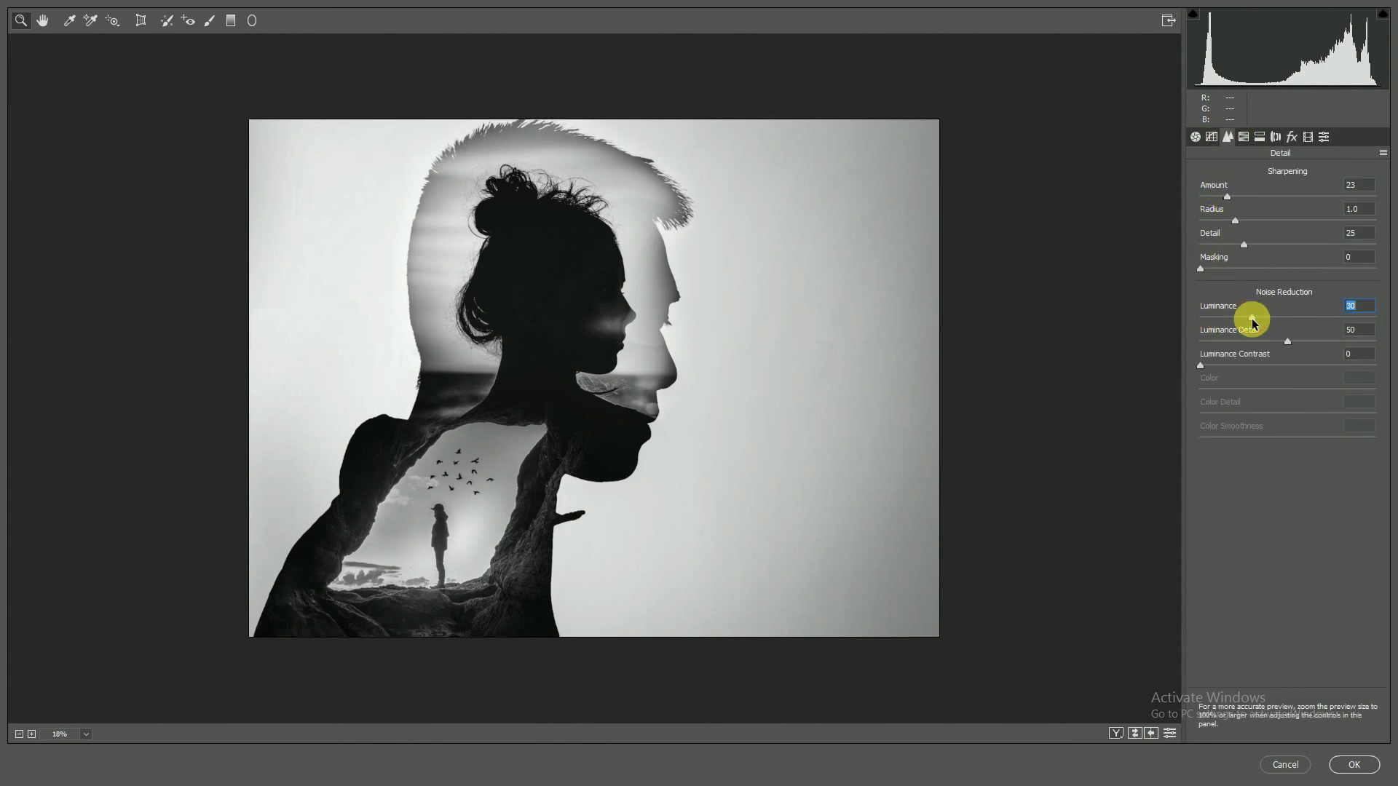
pyautogui.click(1200, 140)
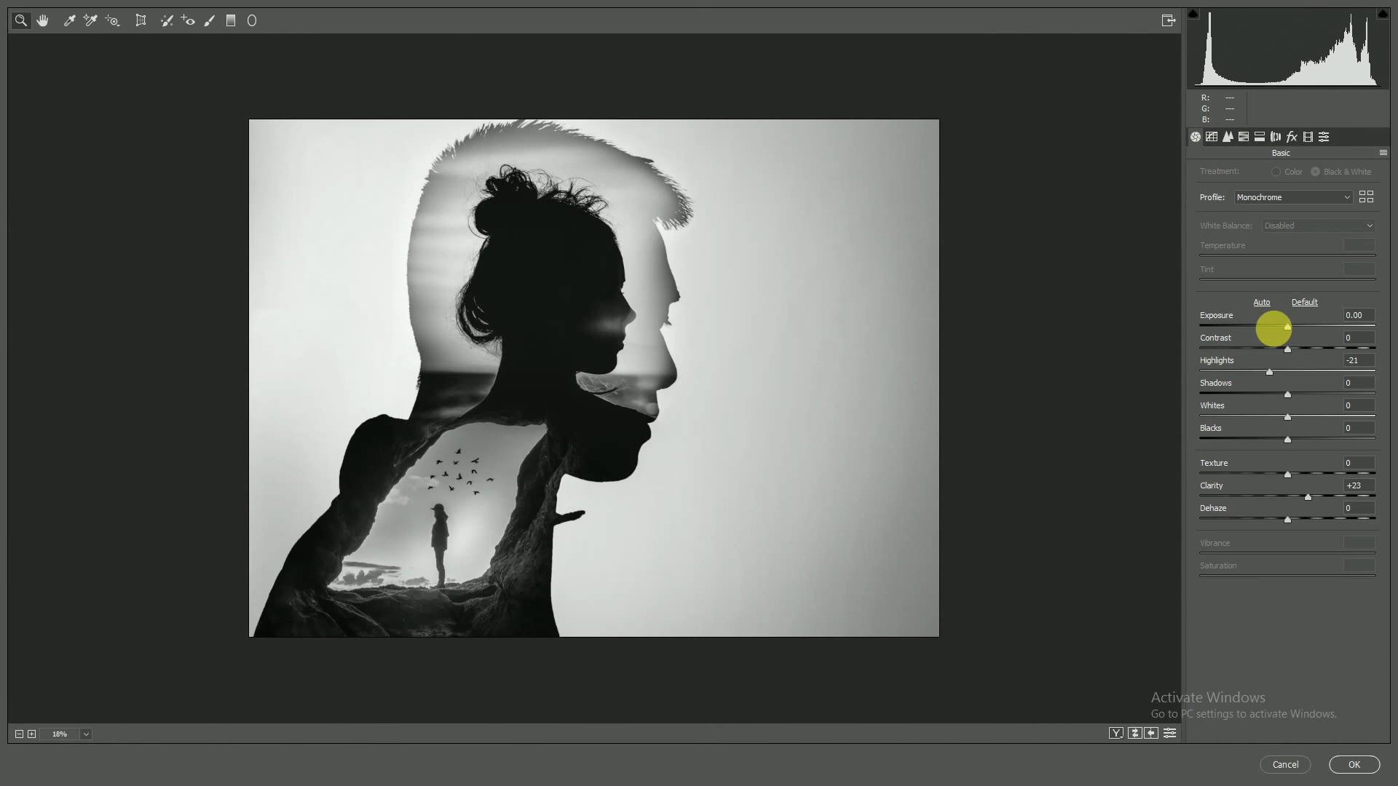
pyautogui.moveTo(1286, 417); pyautogui.dragTo(1293, 394)
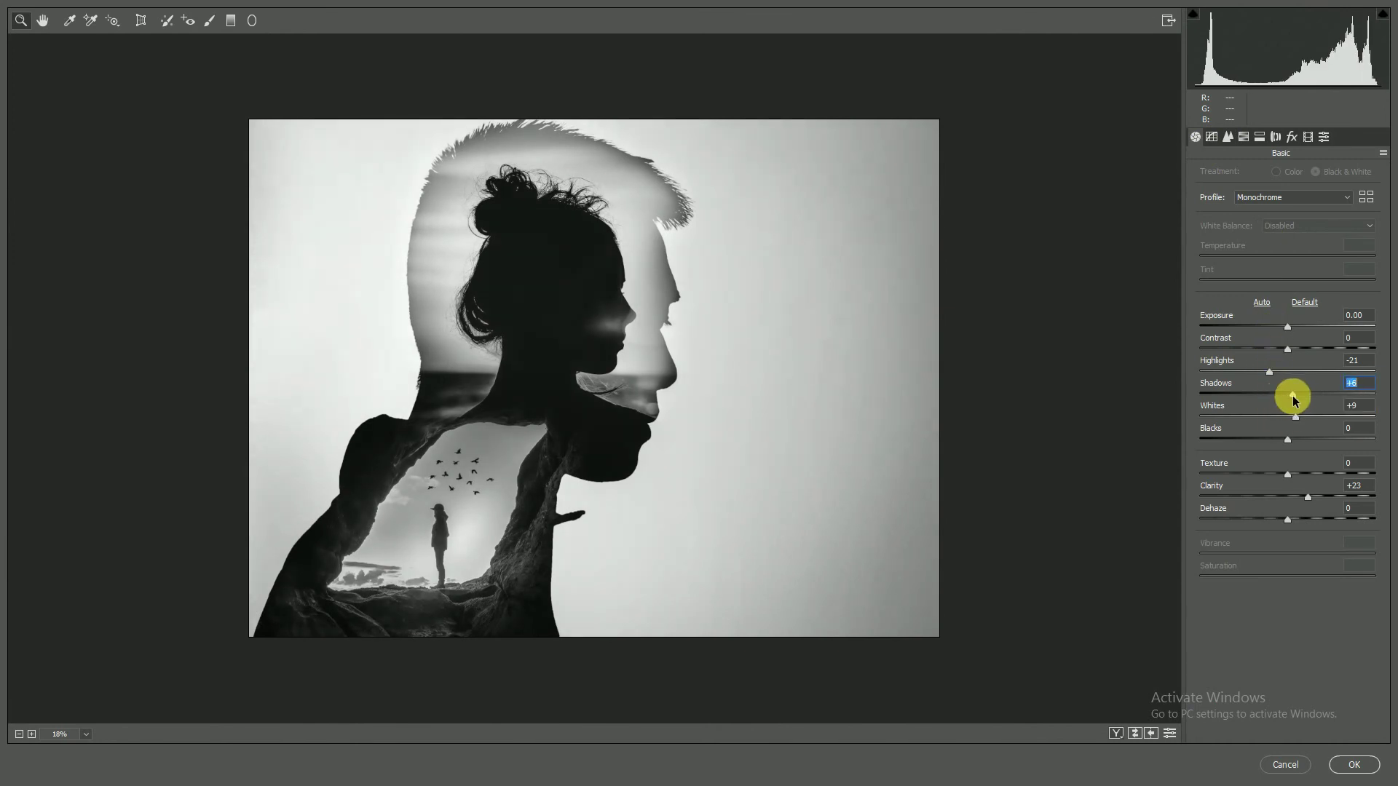
pyautogui.moveTo(1287, 520); pyautogui.dragTo(1303, 519)
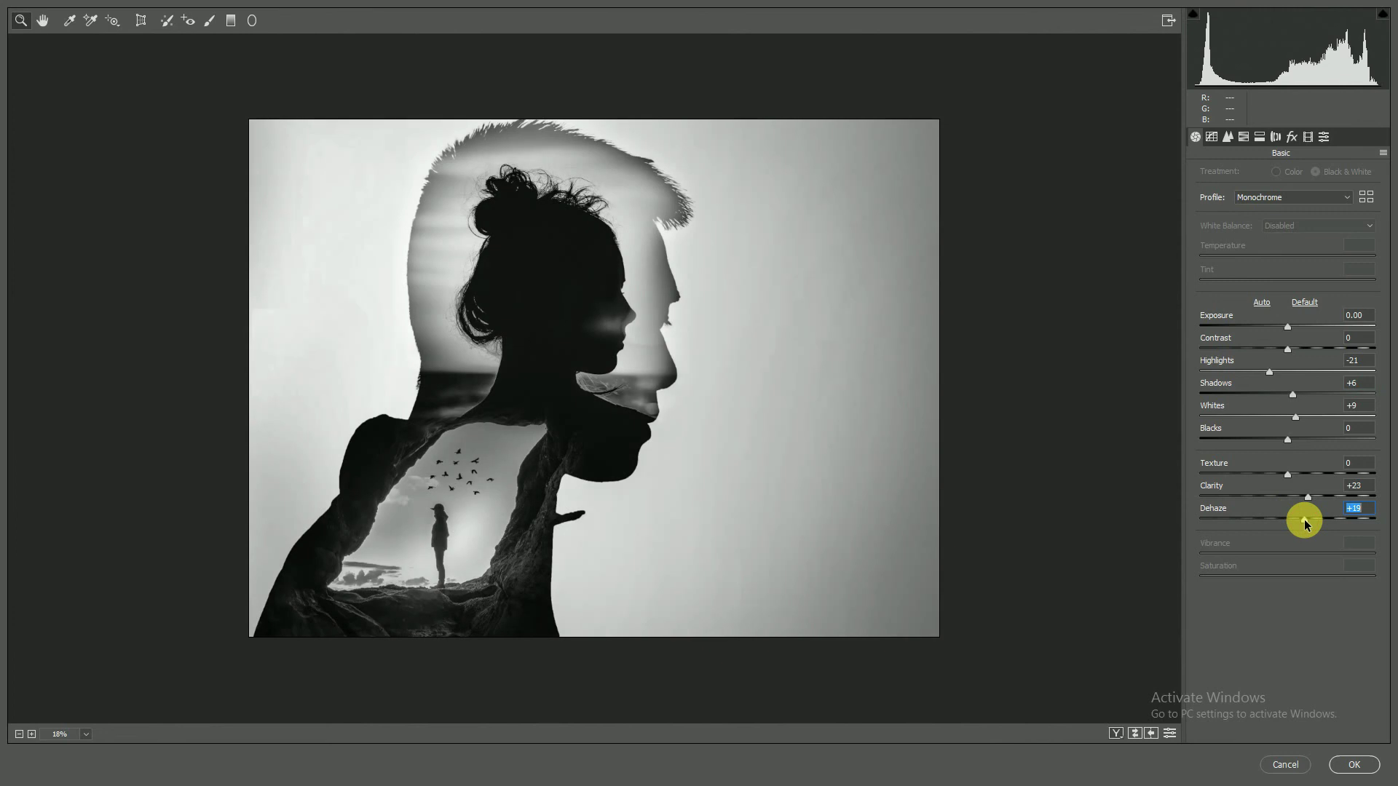
# Step: Make the vignette rounder with Feather 100, set Sharpening to 31, and start a tone curve point
pyautogui.click(1308, 137)
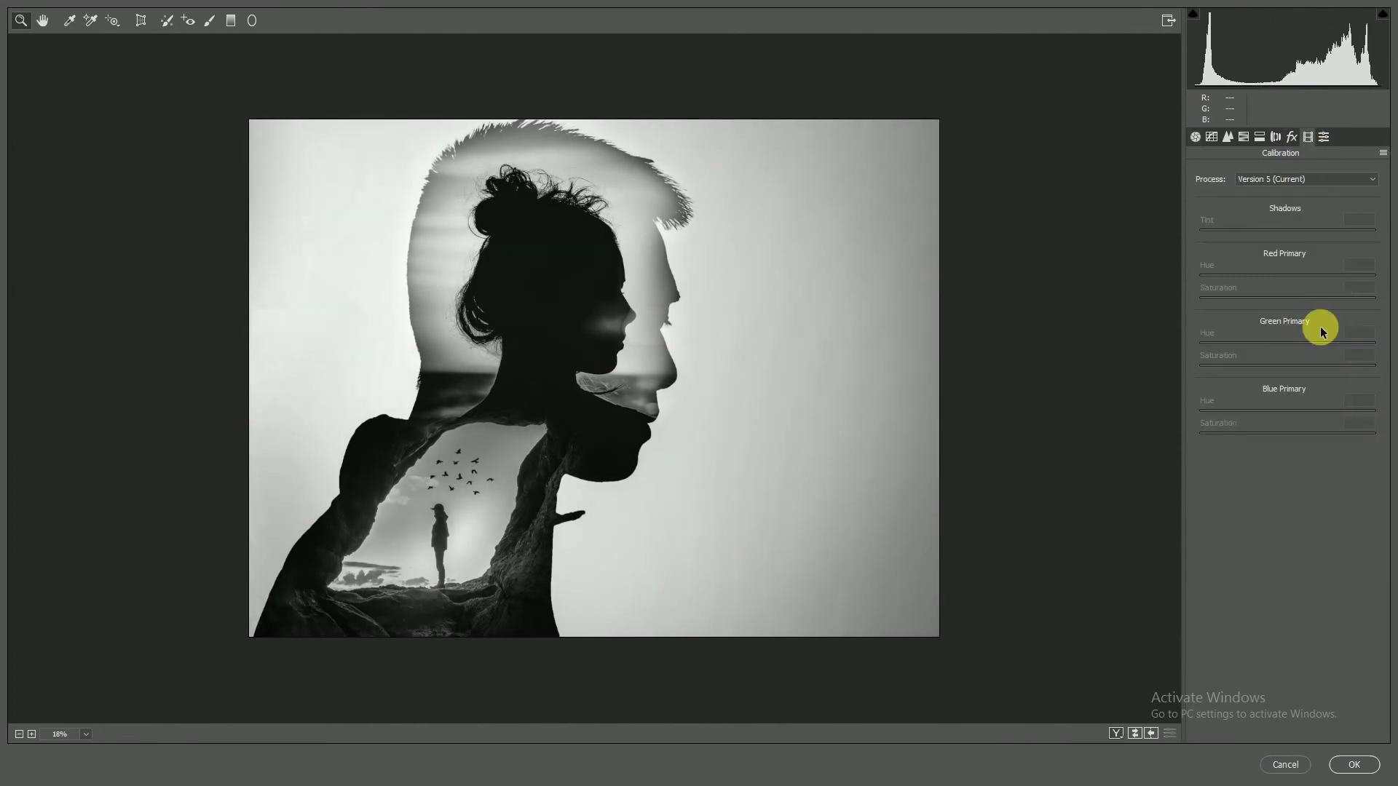
pyautogui.click(1291, 137)
pyautogui.moveTo(1287, 374)
pyautogui.mouseDown()
pyautogui.moveTo(1376, 396)
pyautogui.moveTo(1195, 405)
pyautogui.moveTo(1389, 409)
pyautogui.mouseUp()
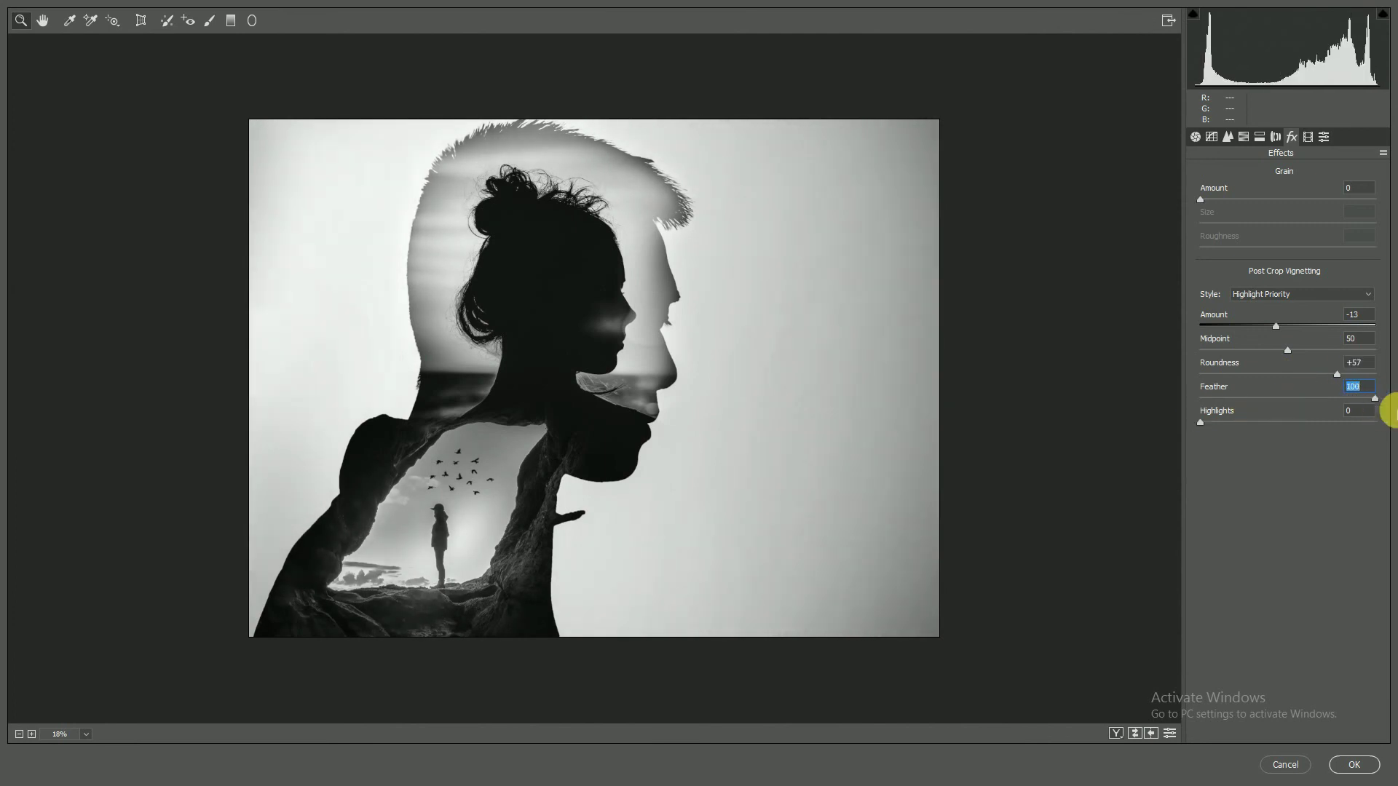
pyautogui.click(1228, 137)
pyautogui.moveTo(1229, 197); pyautogui.dragTo(1238, 198)
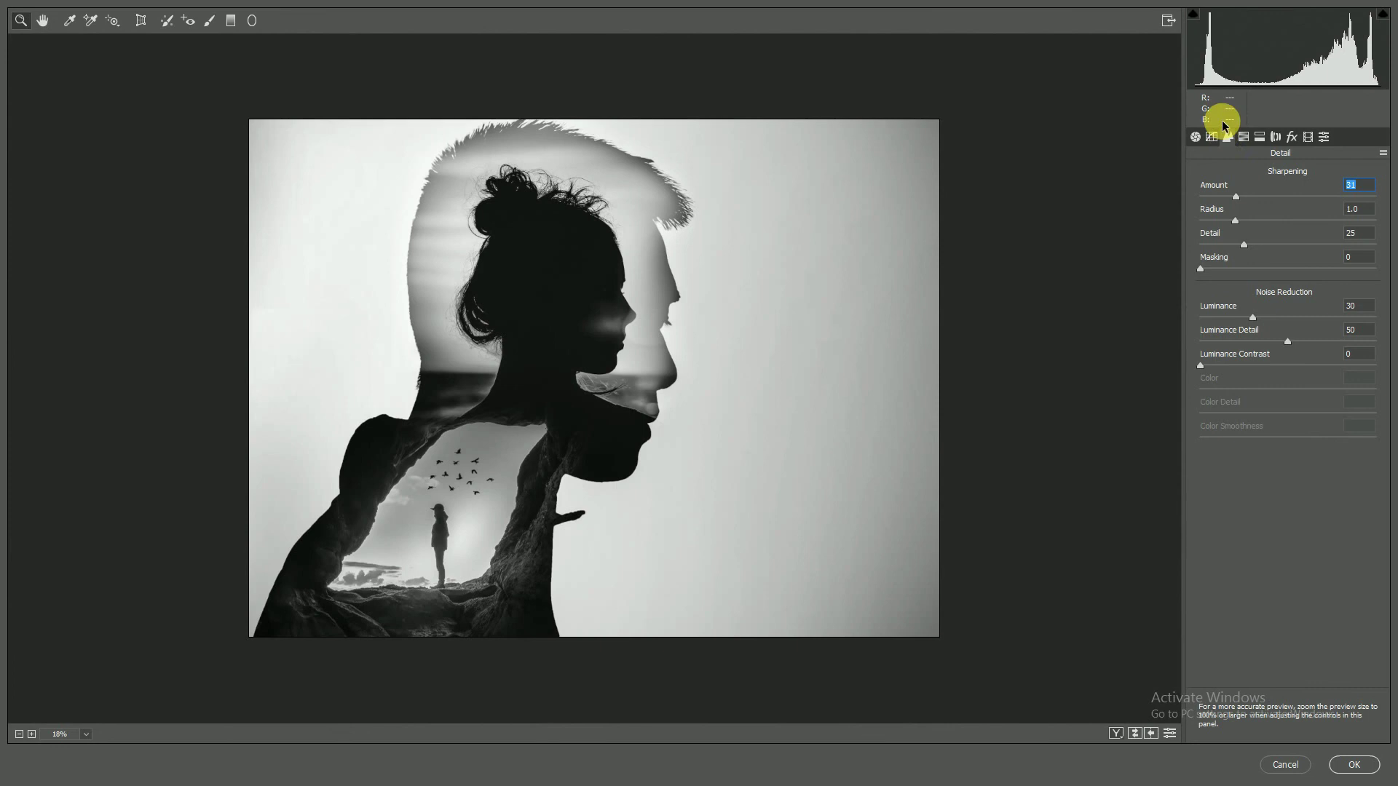
pyautogui.click(1212, 137)
pyautogui.click(1310, 307)
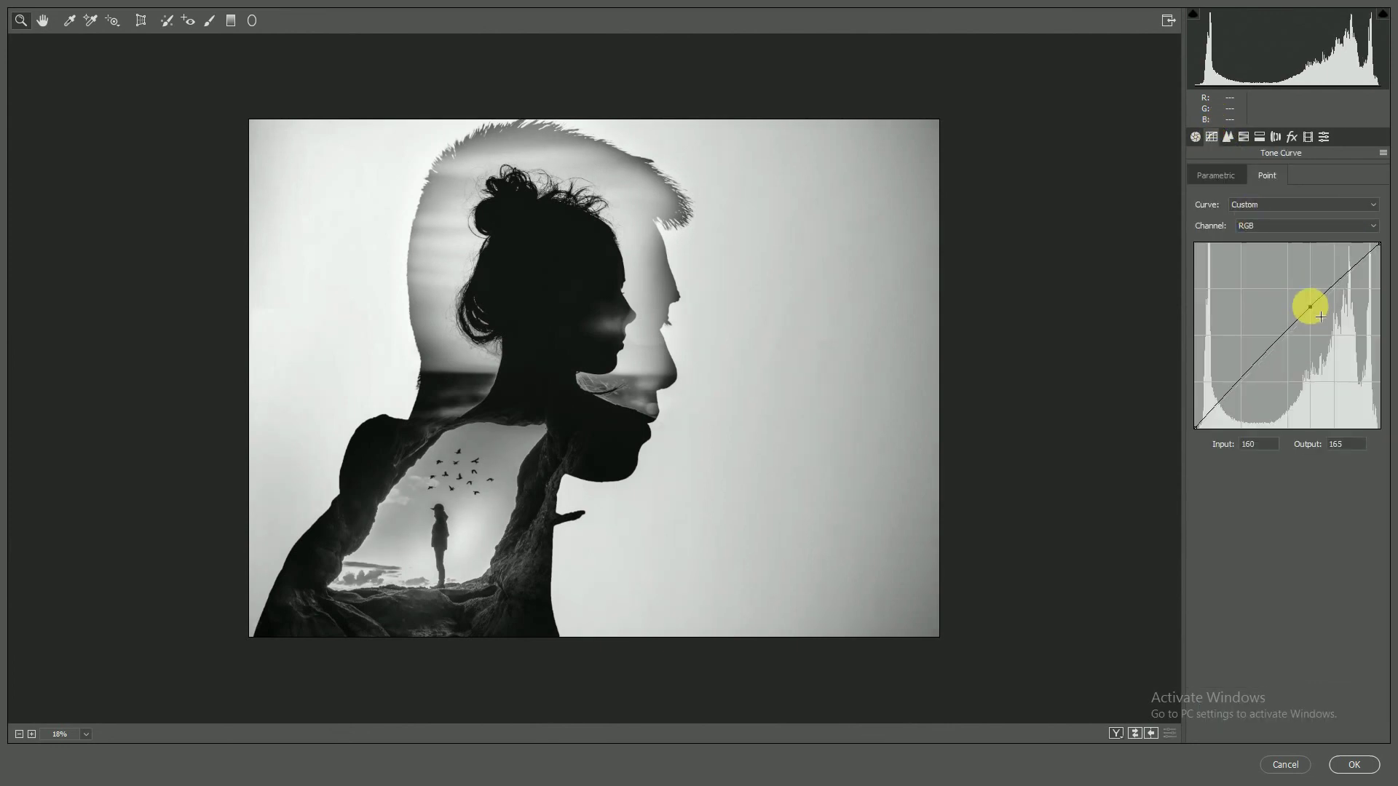
# Step: Add mid and shadow tone curve points, settle Dehaze at +9, and apply the grade
pyautogui.click(1277, 333)
pyautogui.moveTo(1240, 373)
pyautogui.mouseDown()
pyautogui.moveTo(1243, 396)
pyautogui.moveTo(1212, 415)
pyautogui.mouseUp()
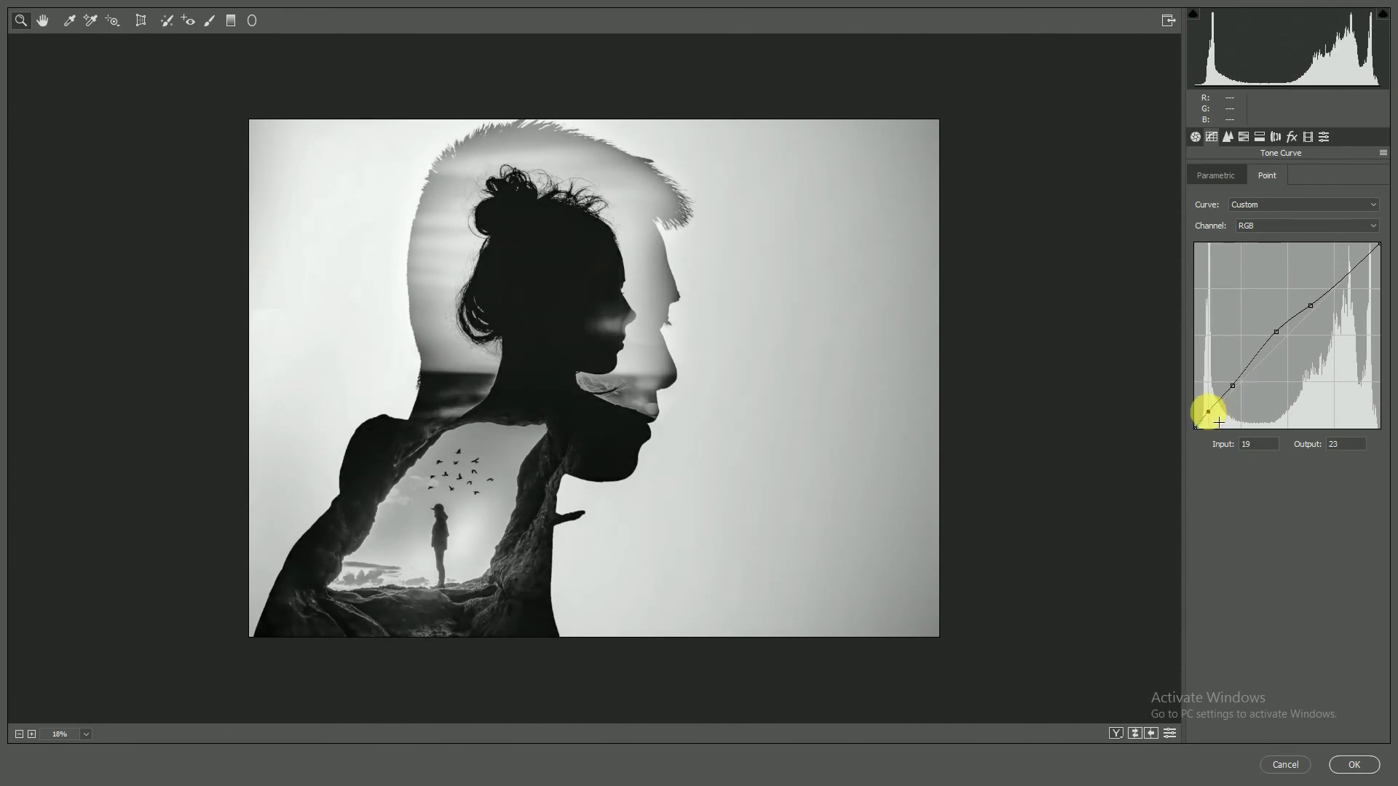
pyautogui.moveTo(1281, 338); pyautogui.dragTo(1283, 344)
pyautogui.click(1213, 138)
pyautogui.click(1198, 138)
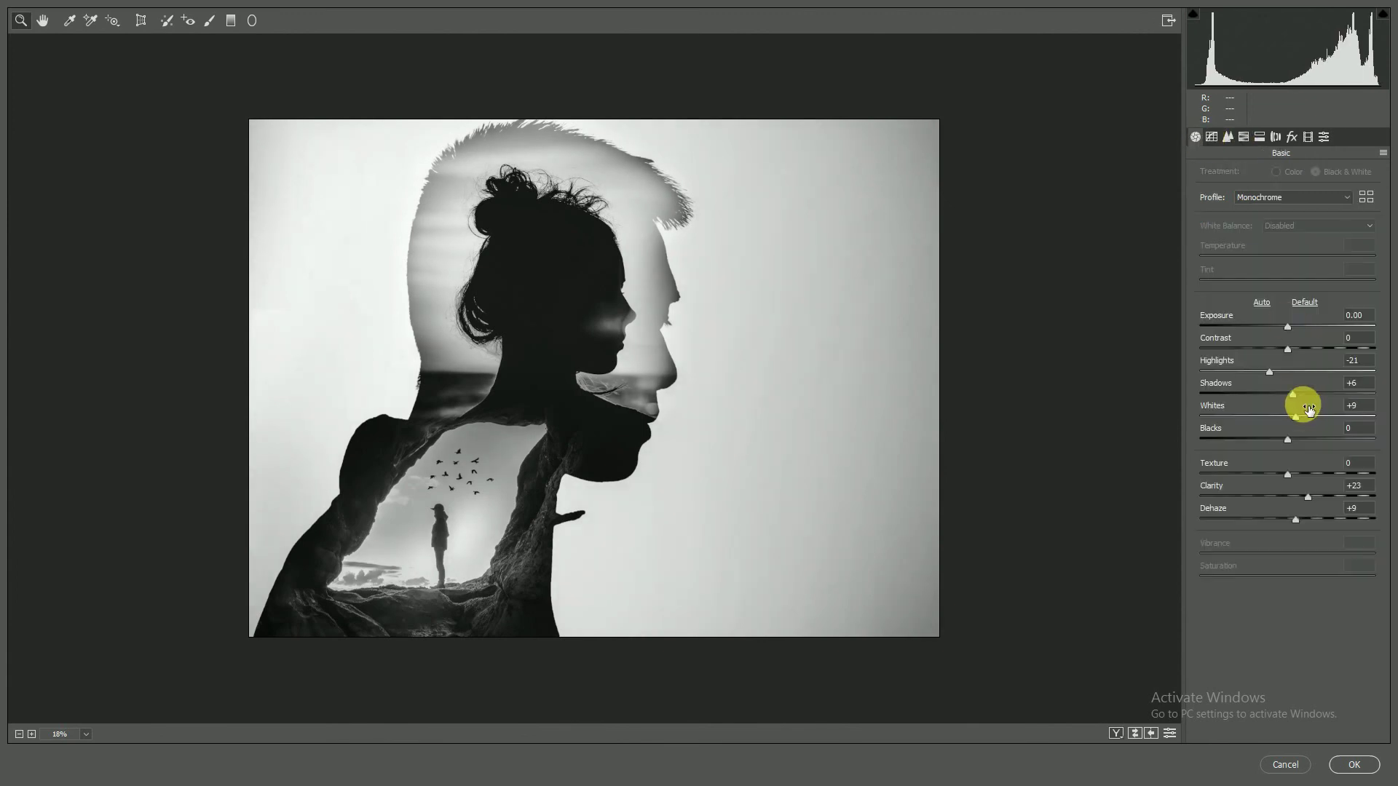
pyautogui.moveTo(1306, 522); pyautogui.dragTo(1295, 520)
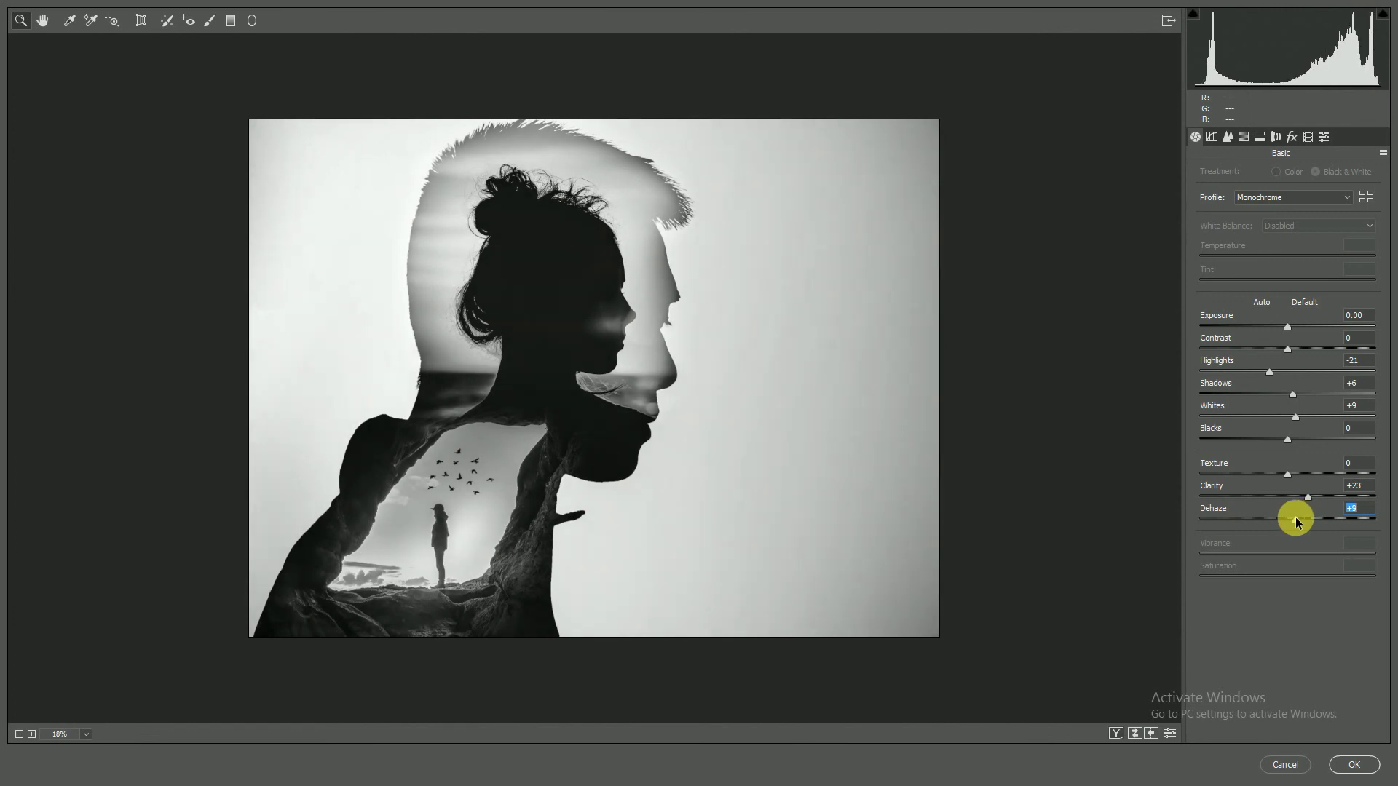
pyautogui.click(1346, 767)
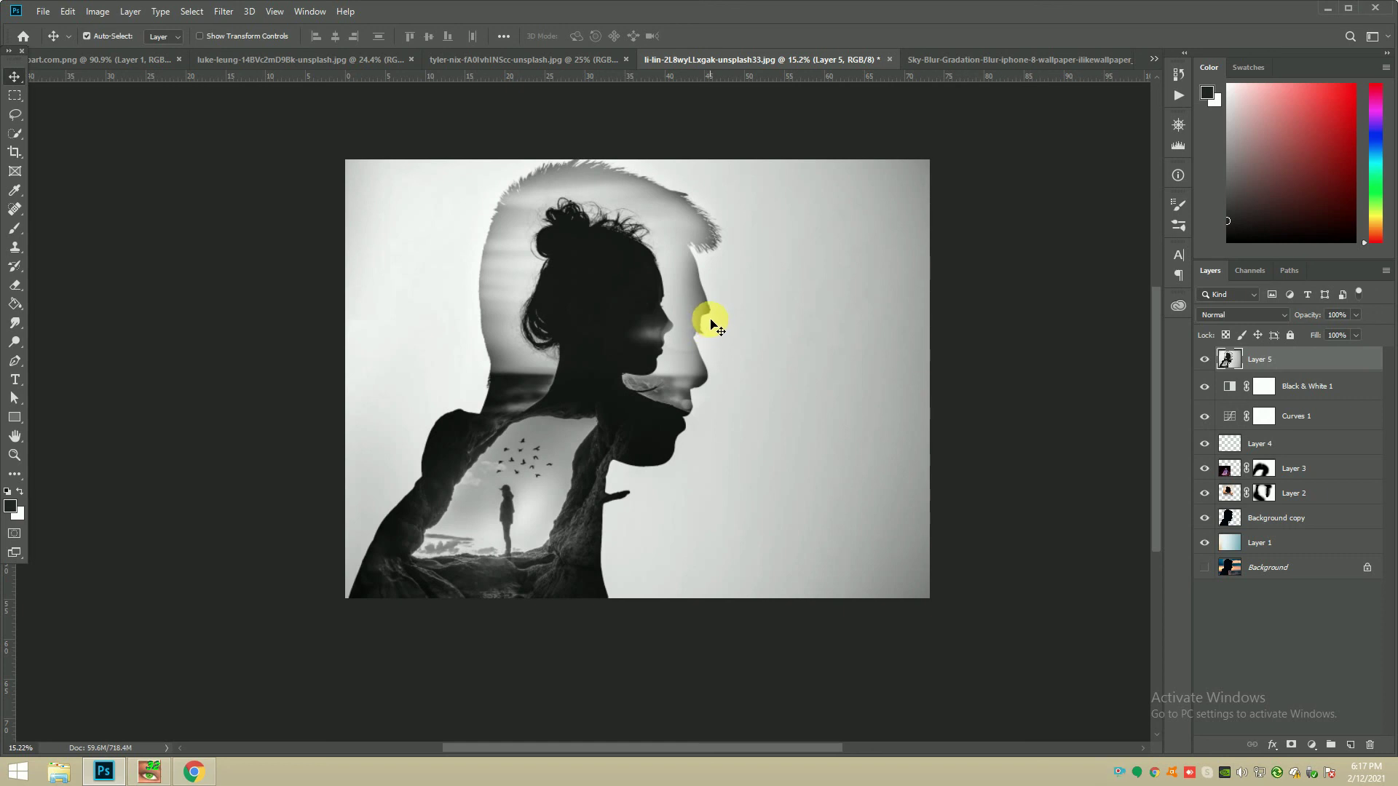
# Step: Hide the layers from Black & White 1 down to Layer 1, keeping Background visible
pyautogui.moveTo(1204, 386); pyautogui.dragTo(1210, 572)
pyautogui.click(1207, 569)
pyautogui.click(1204, 360)
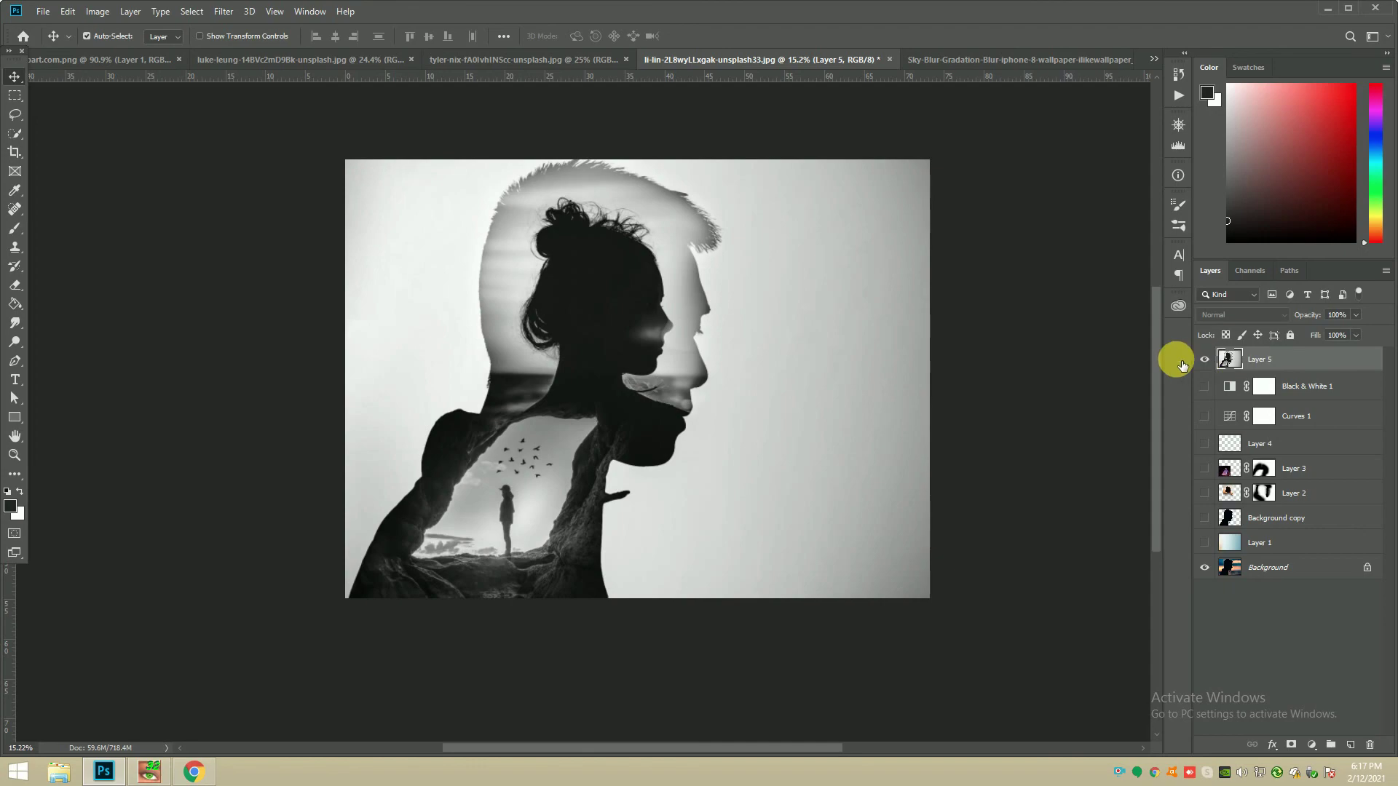